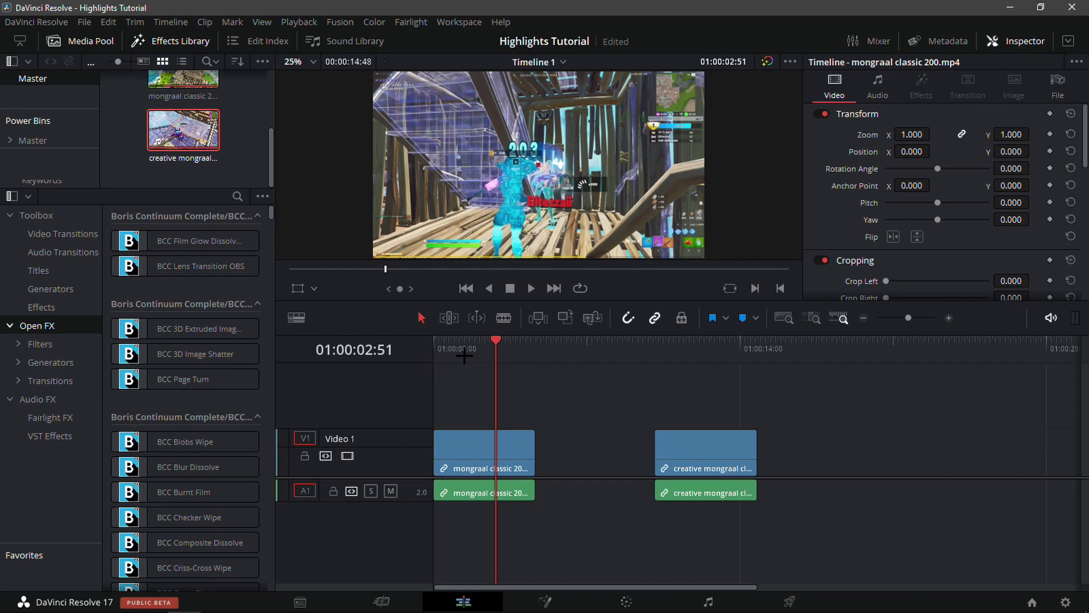
Step: Find the "so what" song in the Downloads folder, add it at the start of audio track 3, and enlarge the track
{"action": "left_click_drag", "start_coordinate": [496, 340], "coordinate": [494, 345]}
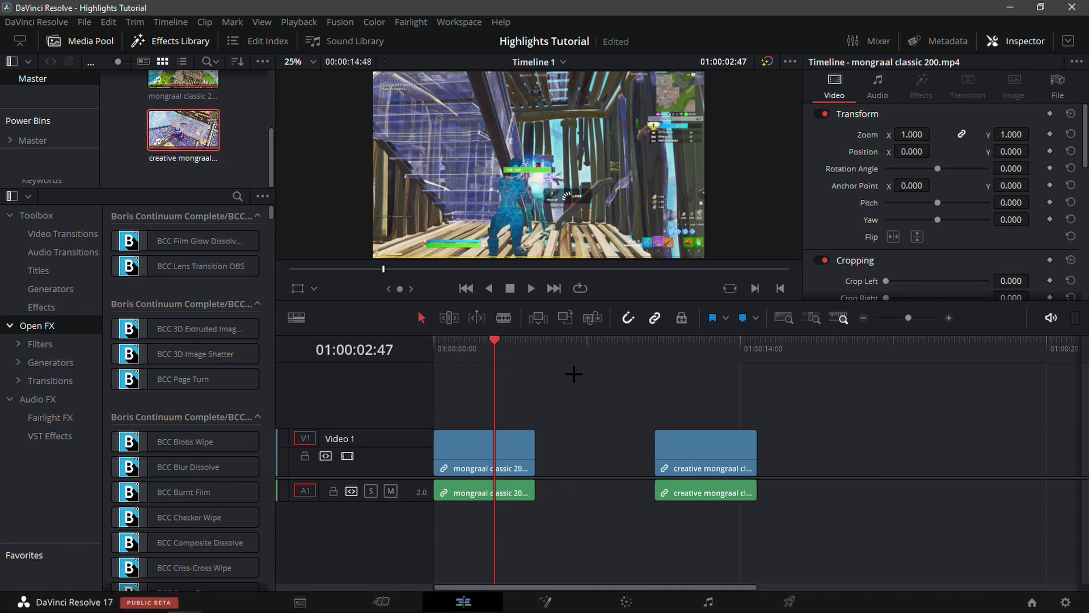
{"action": "key", "text": "super"}
{"action": "type", "text": "f"}
{"action": "key", "text": "Return"}
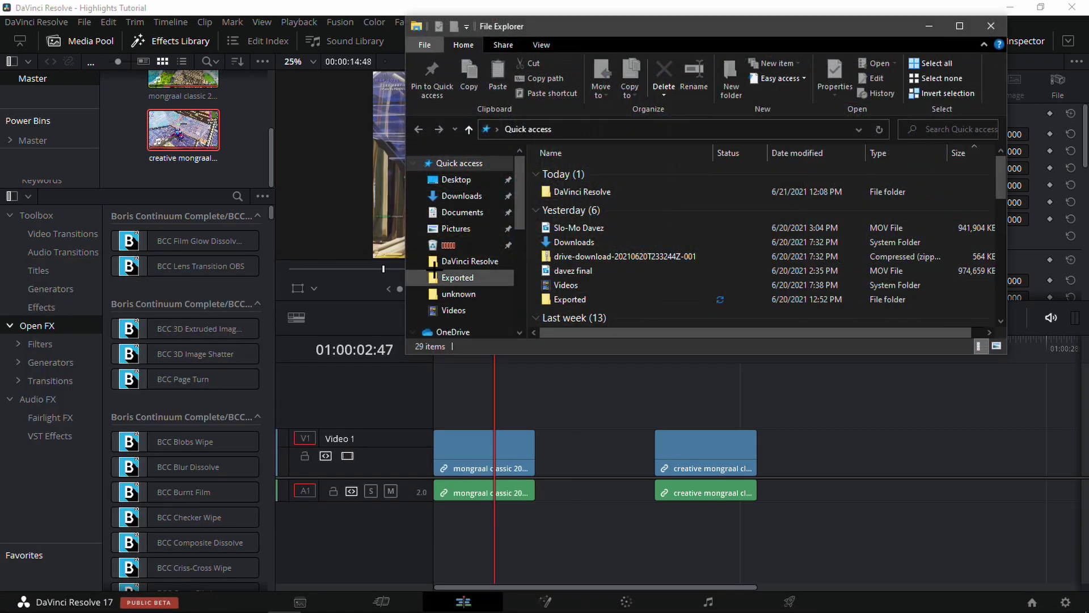
{"action": "left_click", "coordinate": [462, 195]}
{"action": "left_click", "coordinate": [943, 130]}
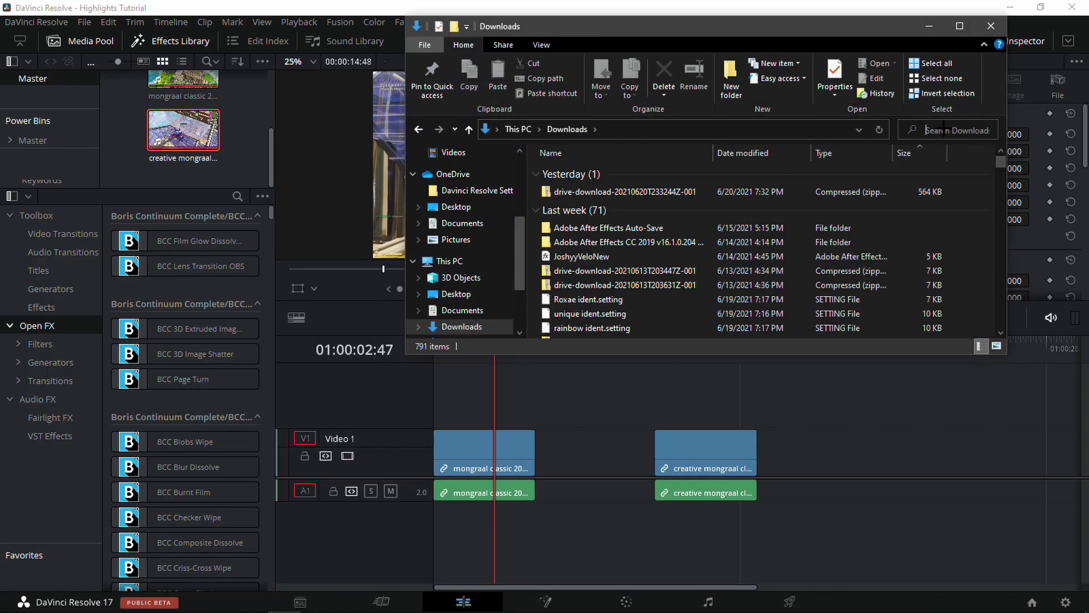
{"action": "type", "text": "so what"}
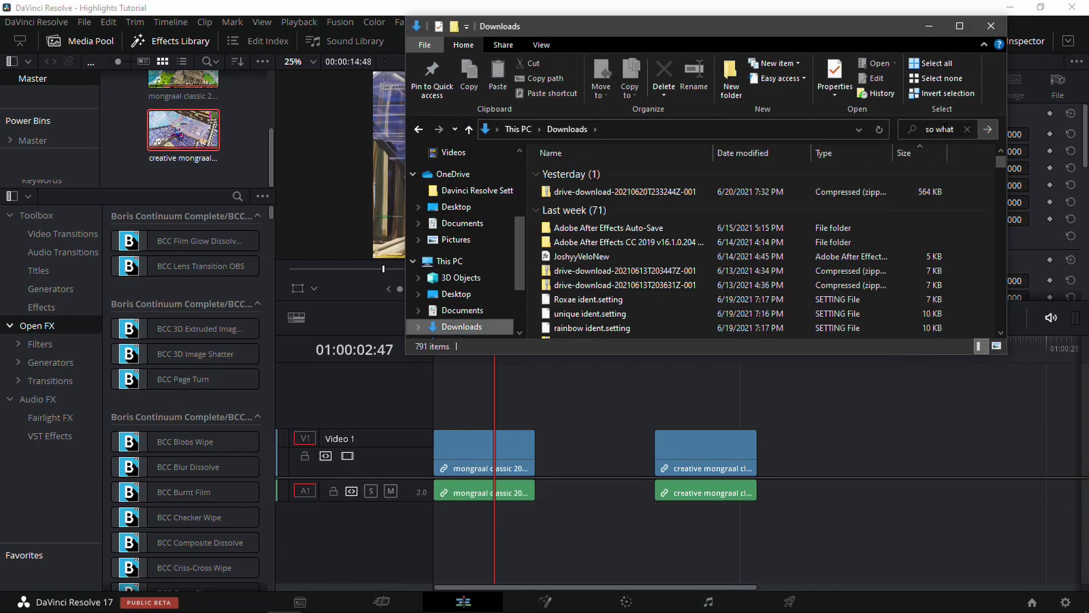
{"action": "left_click_drag", "start_coordinate": [599, 257], "coordinate": [499, 550]}
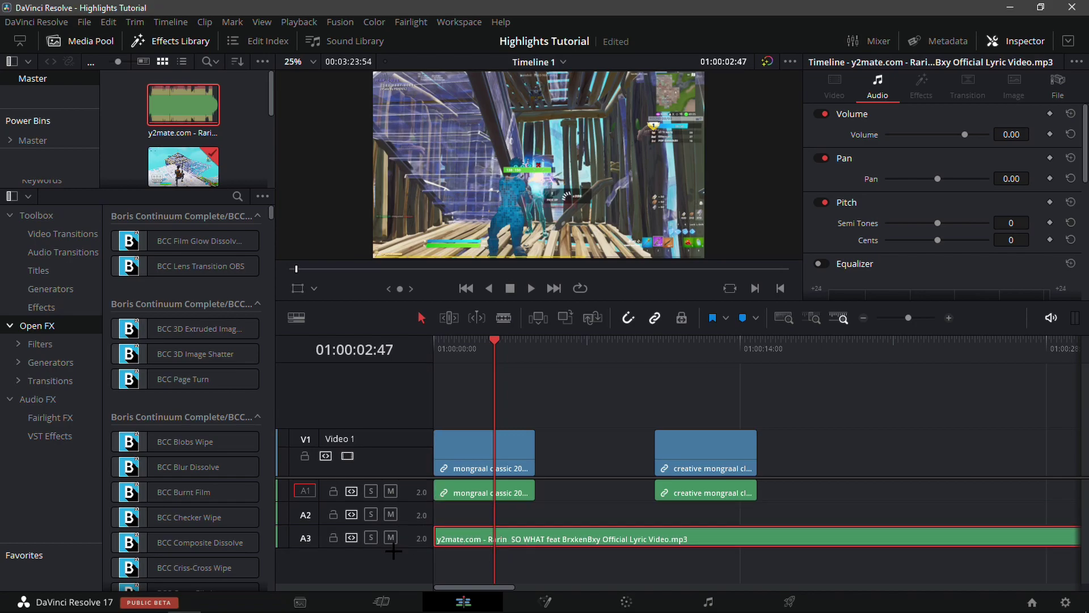
{"action": "left_click_drag", "start_coordinate": [401, 546], "coordinate": [395, 563]}
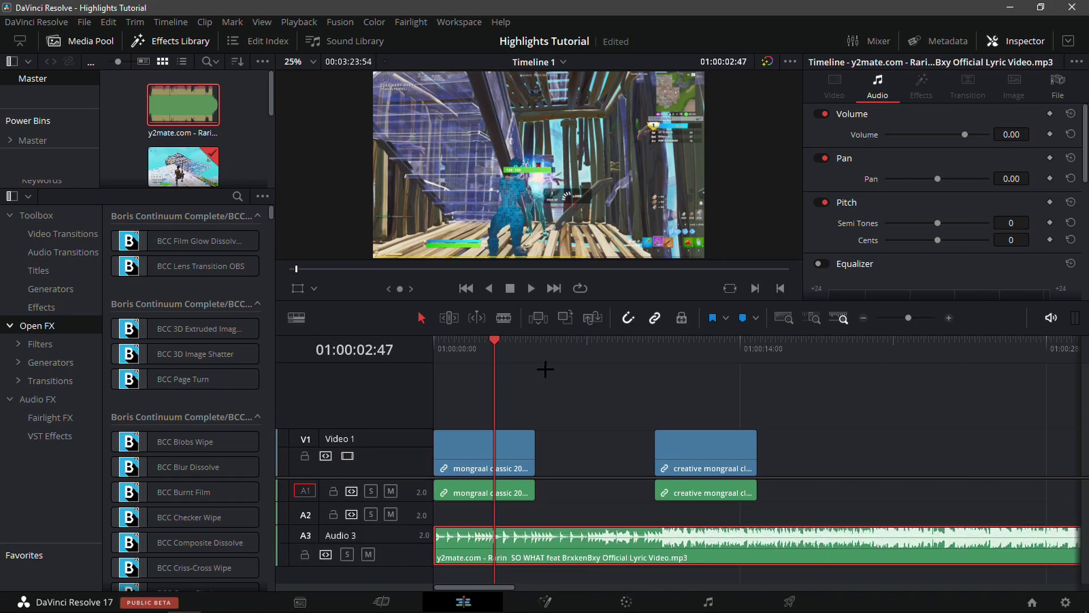
Step: Move the creative mongraal clip along Video 1 so it starts at about 14 seconds
{"action": "left_click_drag", "start_coordinate": [547, 340], "coordinate": [575, 356]}
{"action": "left_click", "coordinate": [938, 316]}
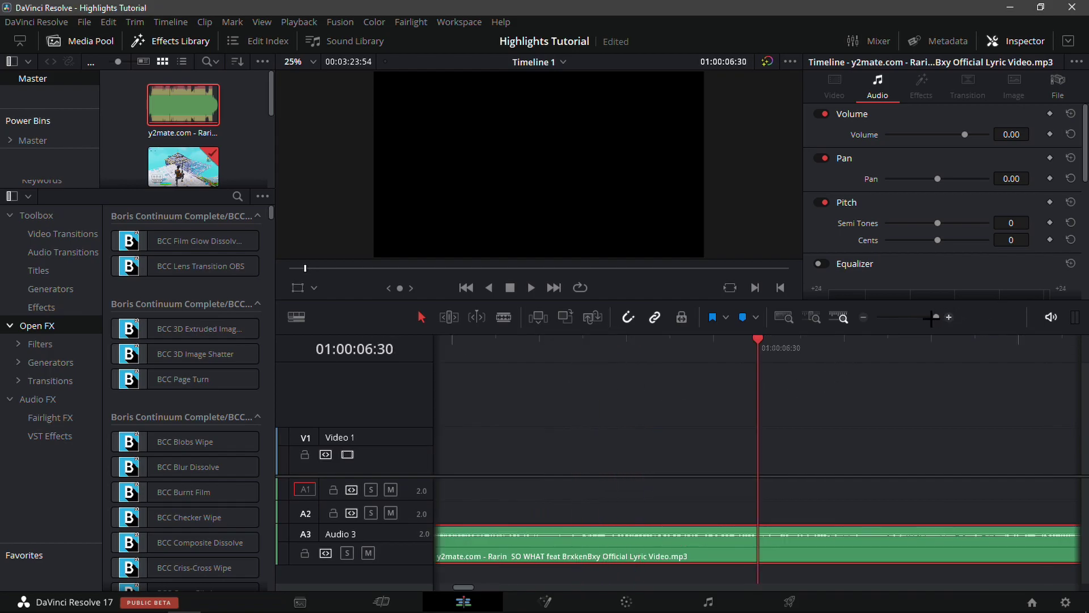
{"action": "left_click_drag", "start_coordinate": [931, 317], "coordinate": [909, 317]}
{"action": "left_click_drag", "start_coordinate": [624, 339], "coordinate": [645, 338]}
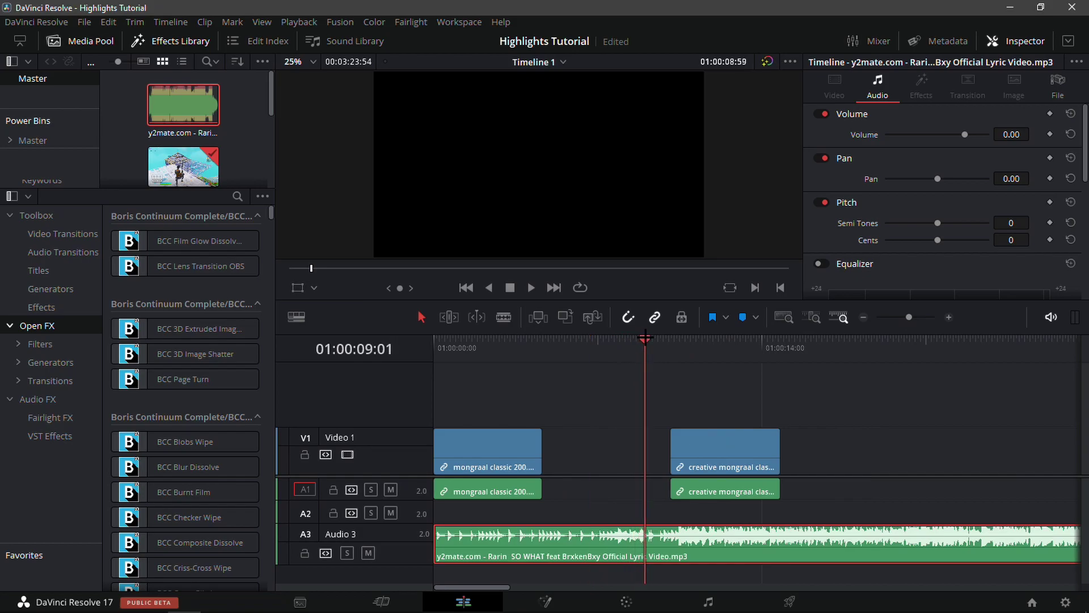
{"action": "left_click_drag", "start_coordinate": [719, 462], "coordinate": [817, 457]}
Step: Play through the louder section of the song to find a strong beat for syncing
{"action": "key", "text": "space"}
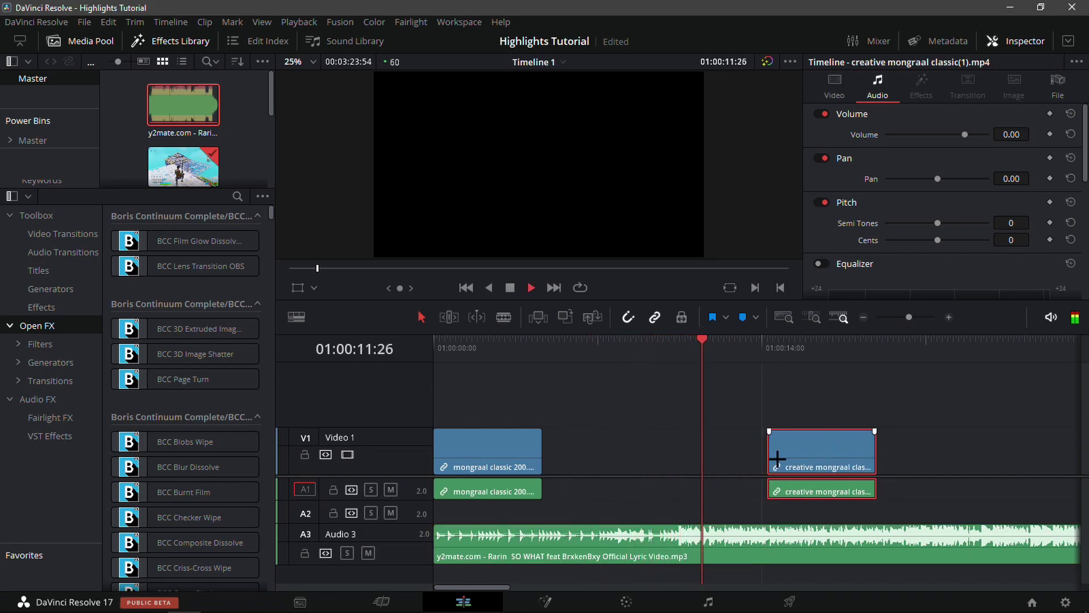
{"action": "left_click_drag", "start_coordinate": [824, 372], "coordinate": [892, 376]}
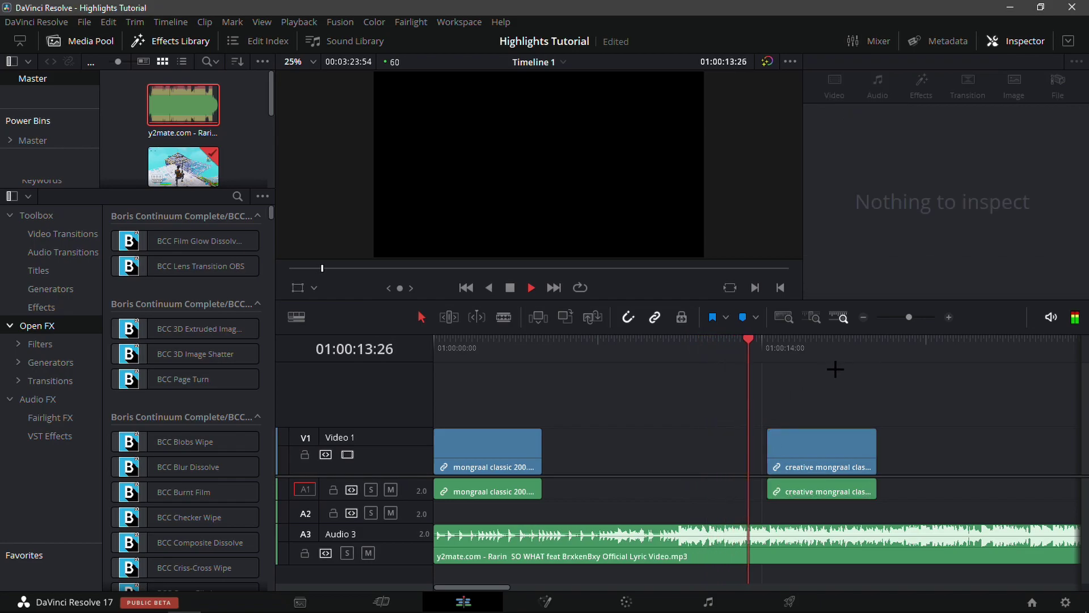
{"action": "left_click", "coordinate": [946, 370]}
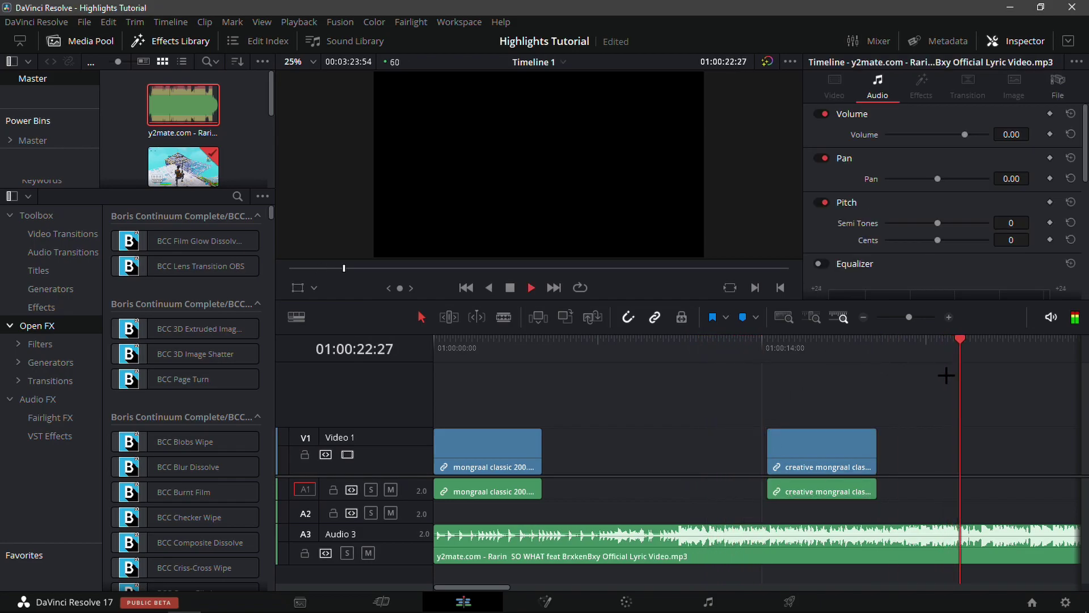
{"action": "left_click_drag", "start_coordinate": [946, 375], "coordinate": [870, 369]}
{"action": "left_click", "coordinate": [775, 374]}
{"action": "left_click", "coordinate": [820, 384]}
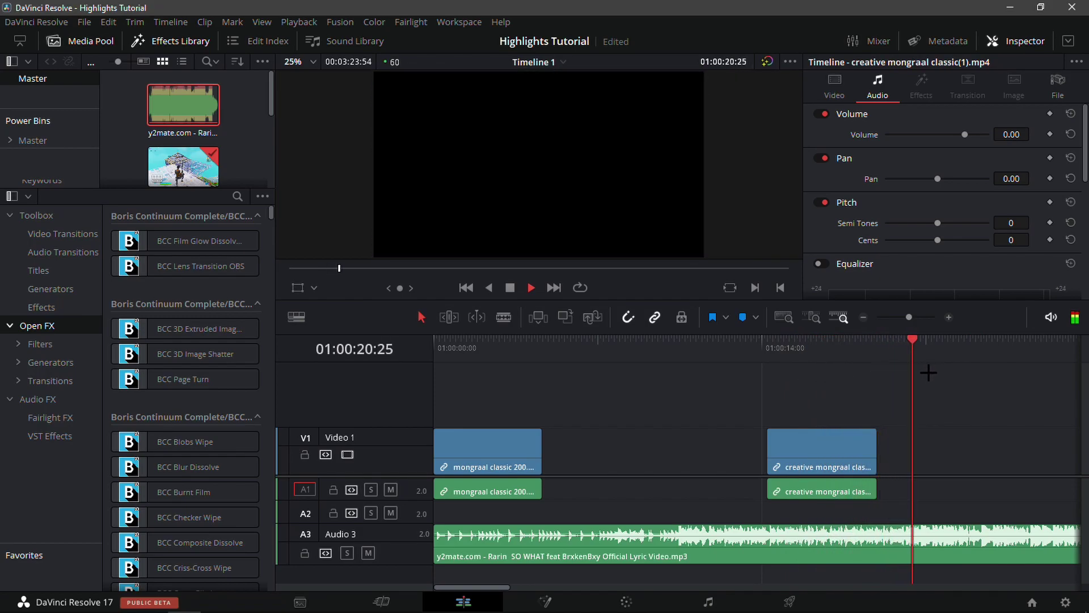
{"action": "key", "text": "space"}
Step: Add a marker to the song on the beat at 01:00:20:47
{"action": "left_click", "coordinate": [948, 318]}
{"action": "left_click", "coordinate": [949, 318]}
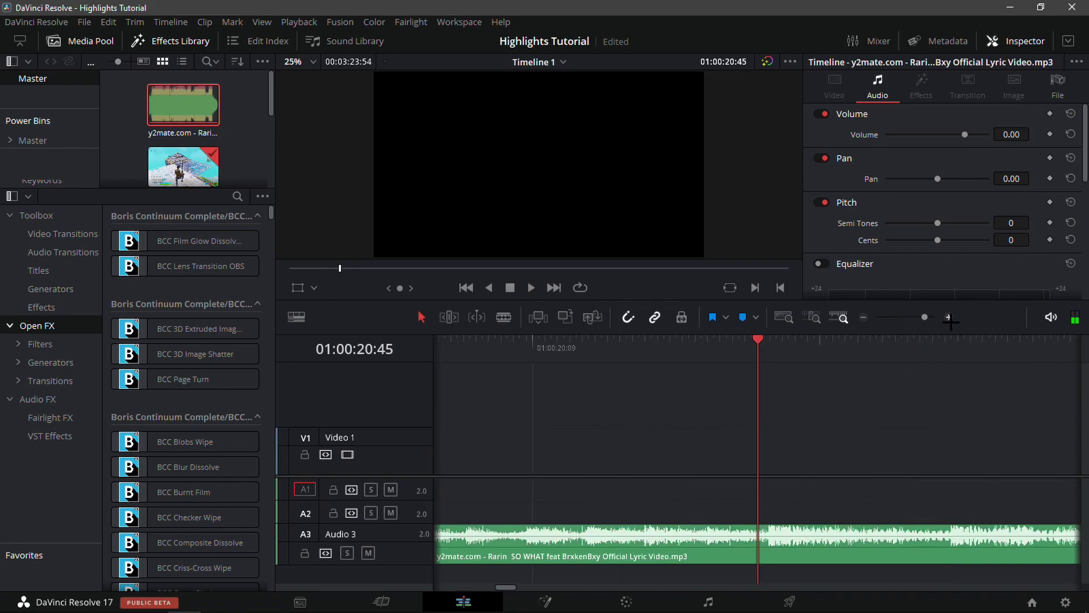
{"action": "left_click", "coordinate": [780, 531]}
{"action": "key", "text": "Right"}
{"action": "key", "text": "Right"}
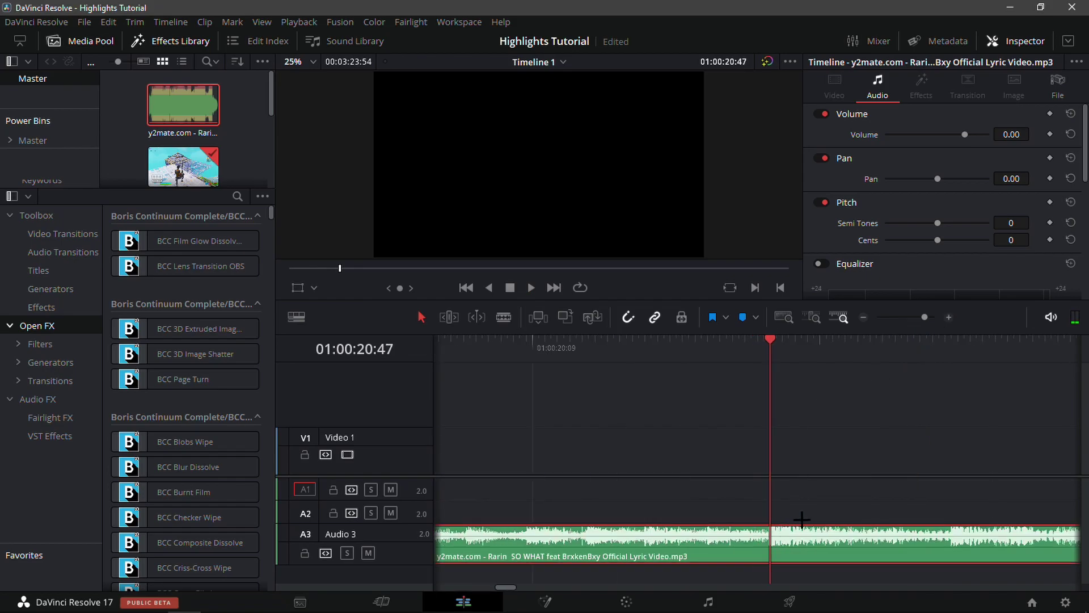
{"action": "key", "text": "m"}
{"action": "key", "text": "m"}
{"action": "key", "text": "Return"}
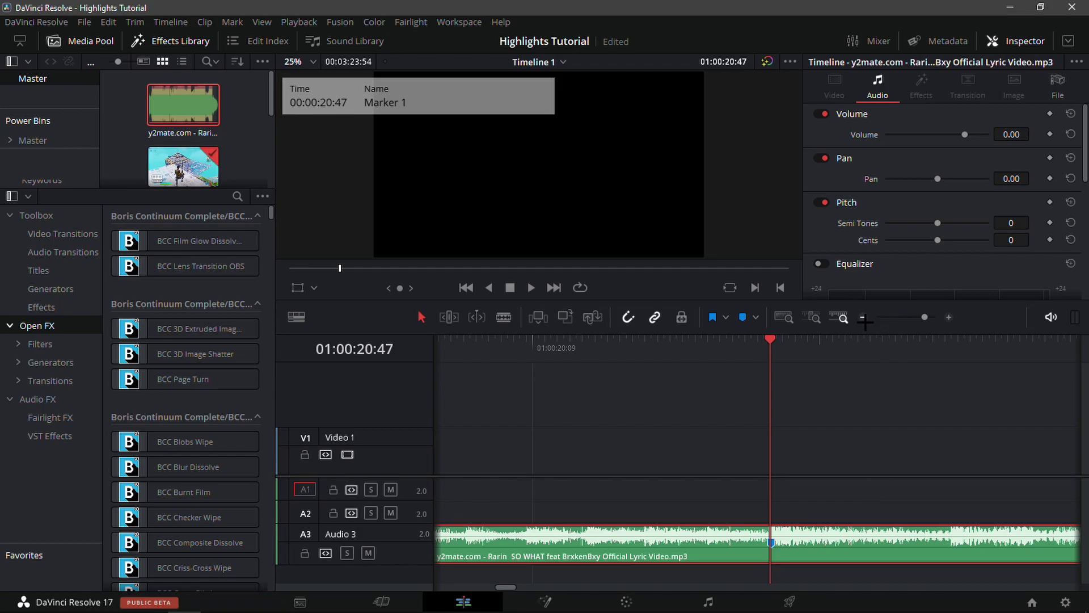
Step: Move the creative mongraal clip past the song's marker so it starts at about 26 seconds
{"action": "left_click", "coordinate": [864, 317]}
{"action": "left_click_drag", "start_coordinate": [631, 439], "coordinate": [908, 442]}
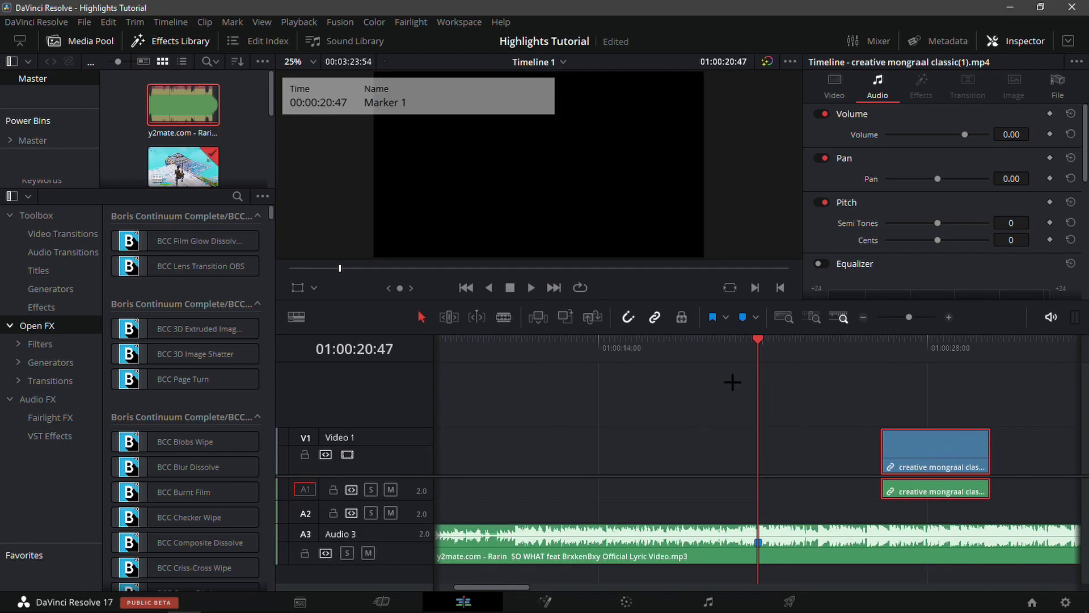
Step: Add a marker to the mongraal classic 200 clip at the shot moment, 01:00:02:46
{"action": "left_click_drag", "start_coordinate": [745, 349], "coordinate": [498, 419]}
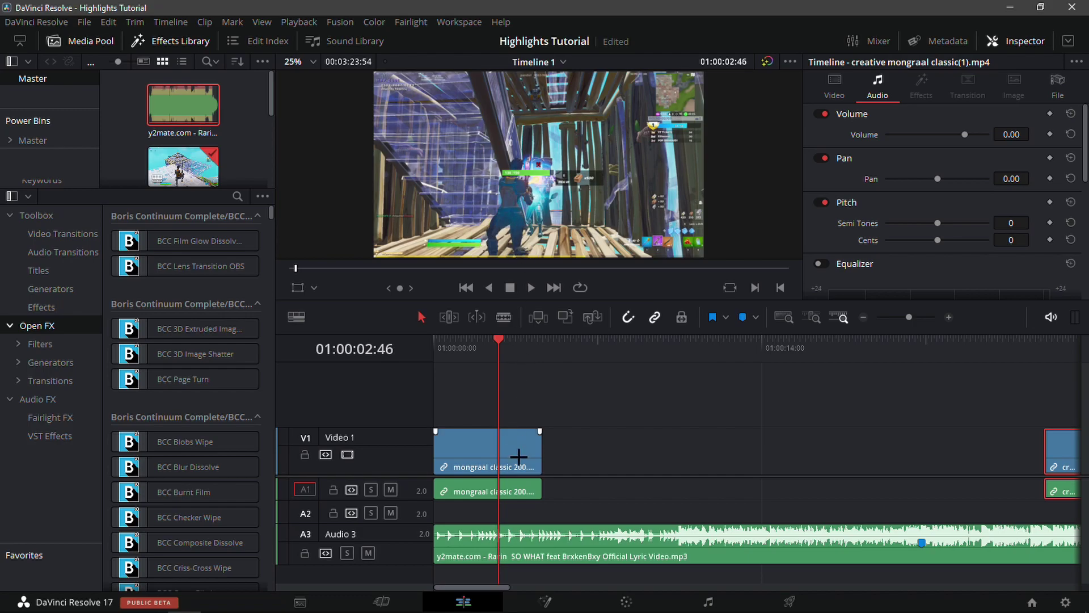
{"action": "left_click", "coordinate": [523, 454]}
{"action": "key", "text": "ctrl+m"}
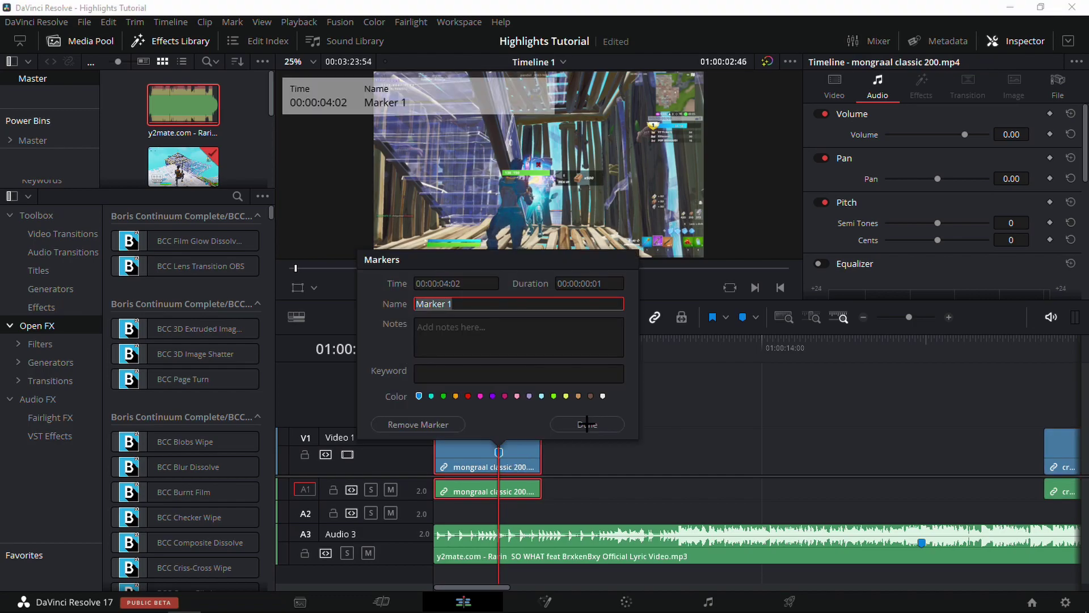
{"action": "left_click", "coordinate": [586, 424]}
Step: Trim the song's beginning and shift it to the timeline start so its marker aligns with the clip's marker, and play the result
{"action": "left_click_drag", "start_coordinate": [438, 541], "coordinate": [929, 570]}
{"action": "left_click_drag", "start_coordinate": [957, 543], "coordinate": [452, 548]}
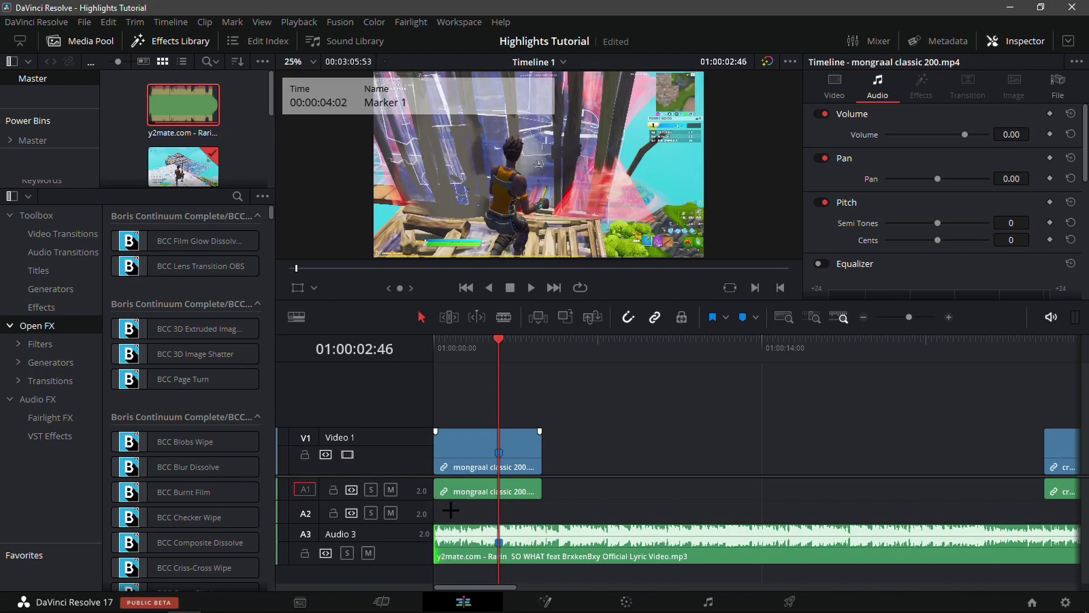
{"action": "key", "text": "Home"}
{"action": "key", "text": "space"}
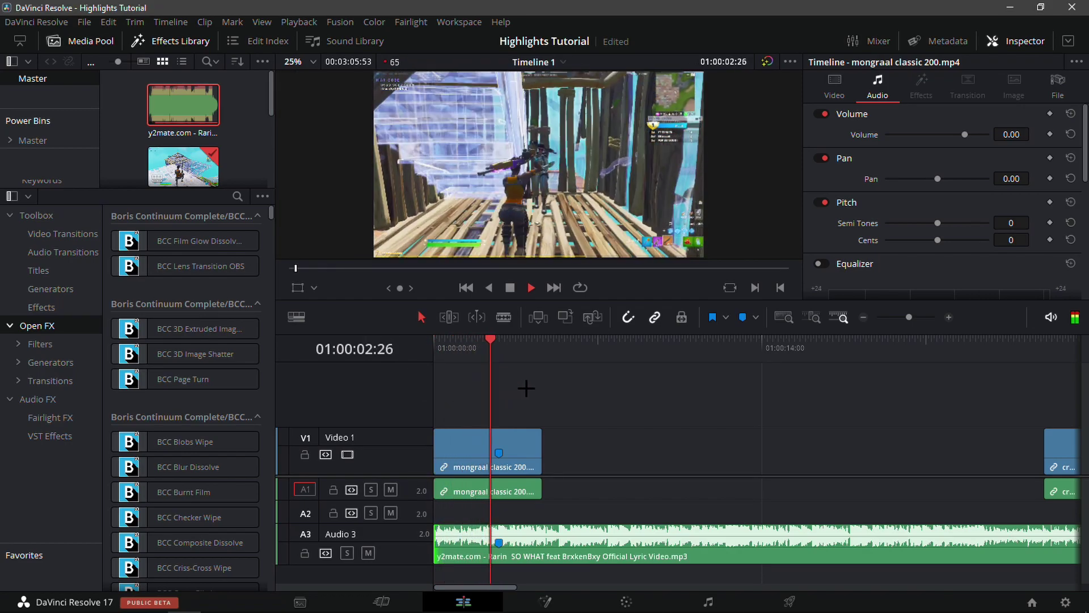
{"action": "left_click_drag", "start_coordinate": [515, 358], "coordinate": [505, 366]}
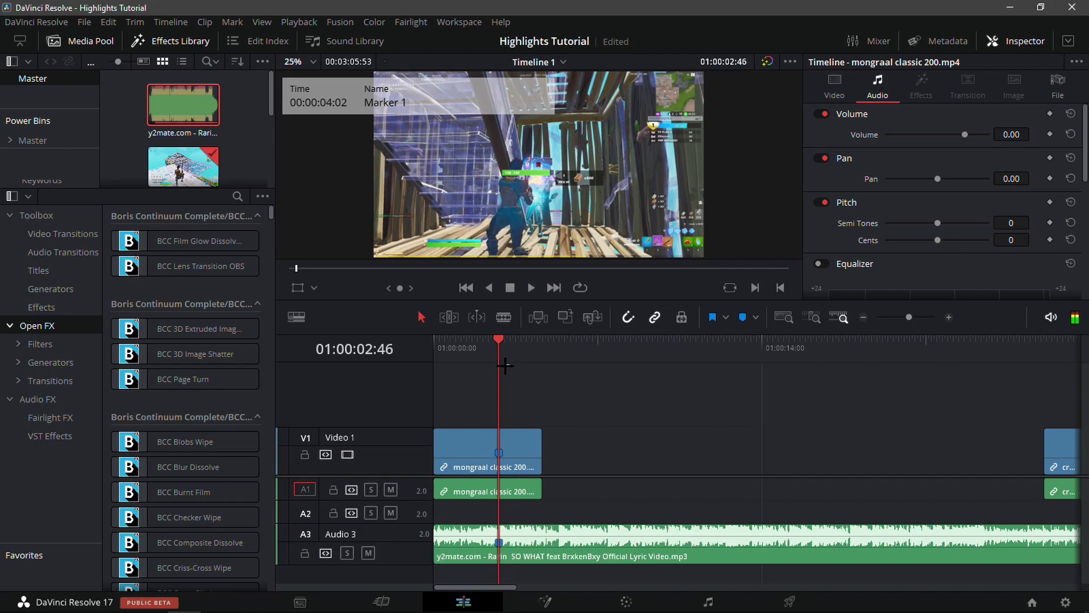
Step: Lower the timeline monitoring volume to about -18 dB and play briefly around the aligned markers
{"action": "left_click", "coordinate": [1051, 318]}
{"action": "mouse_move", "coordinate": [1053, 317]}
{"action": "left_click_drag", "start_coordinate": [1053, 339], "coordinate": [1054, 357]}
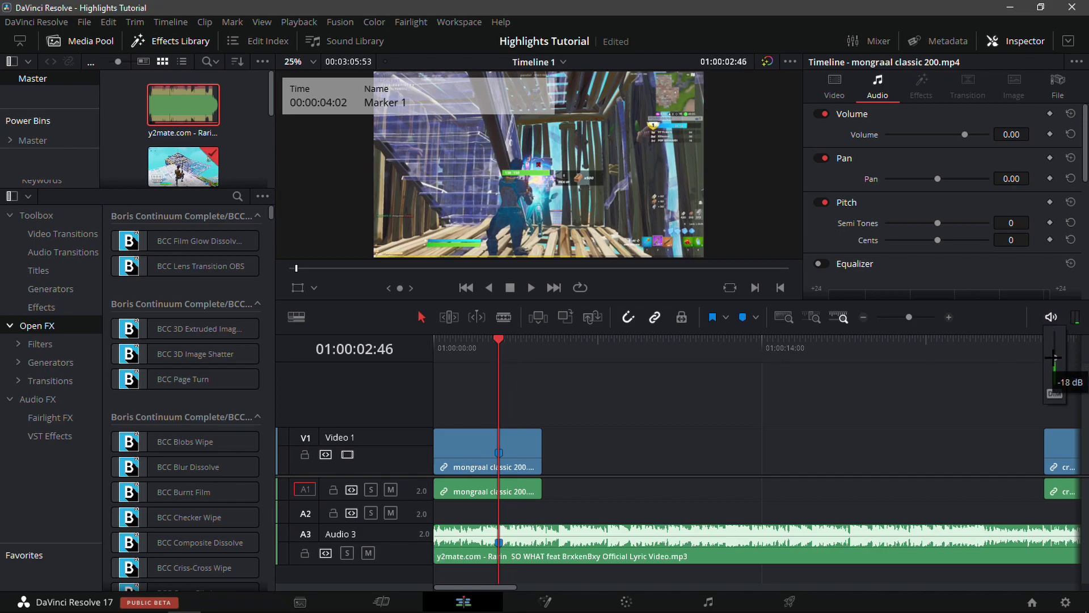
{"action": "mouse_move", "coordinate": [498, 344]}
{"action": "left_mouse_down"}
{"action": "mouse_move", "coordinate": [483, 351]}
{"action": "mouse_move", "coordinate": [501, 350]}
{"action": "left_mouse_up"}
{"action": "key", "text": "space"}
{"action": "key", "text": "space"}
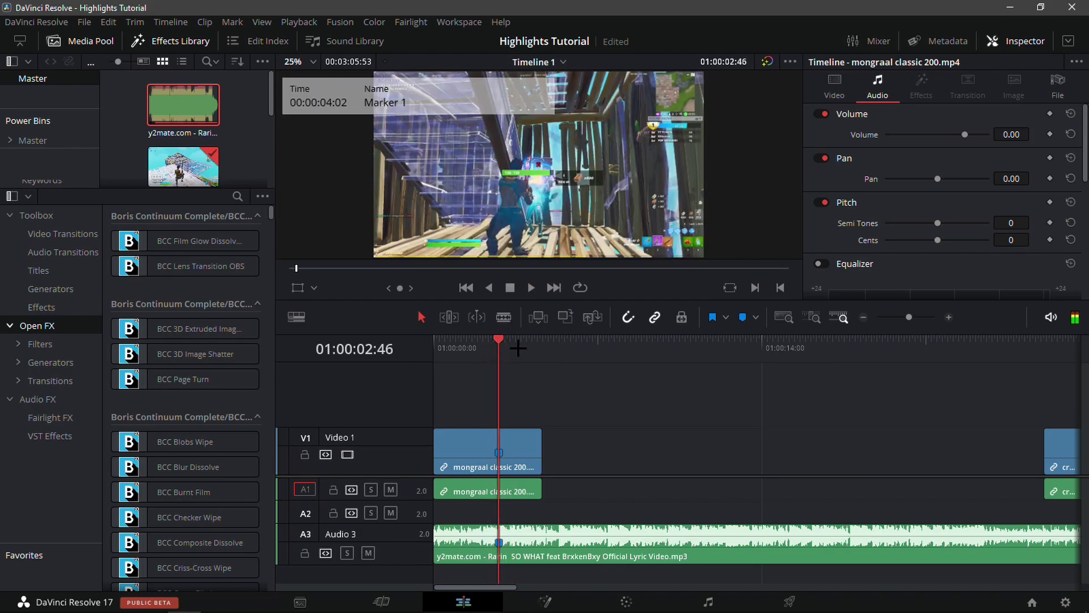
Step: Show the retime controls on the mongraal classic 200 clip and unlink its video from its audio
{"action": "left_click", "coordinate": [947, 318]}
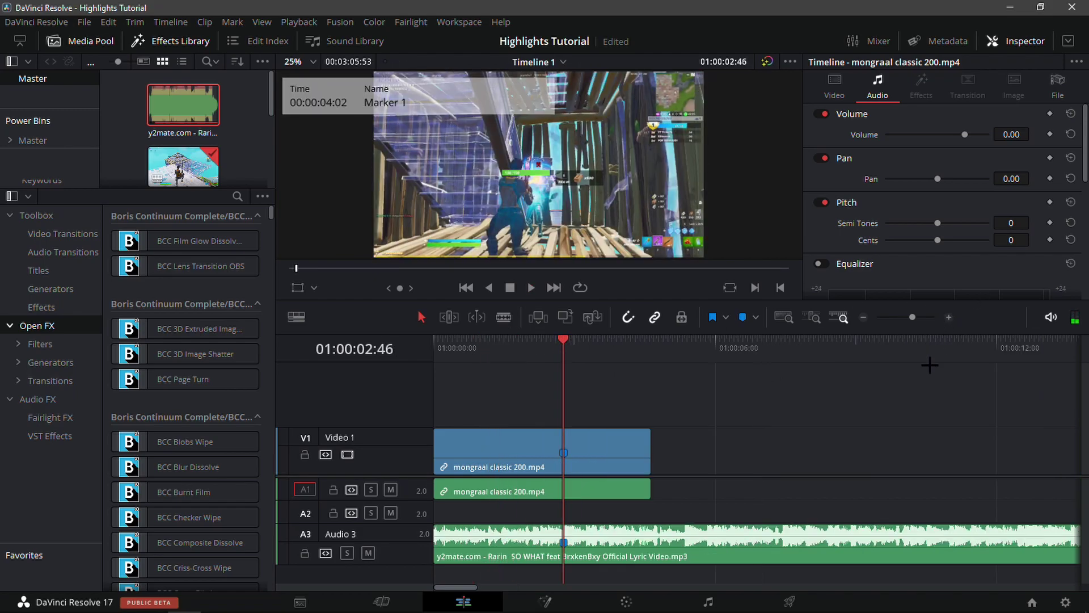
{"action": "left_click", "coordinate": [594, 462]}
{"action": "key", "text": "ctrl+r"}
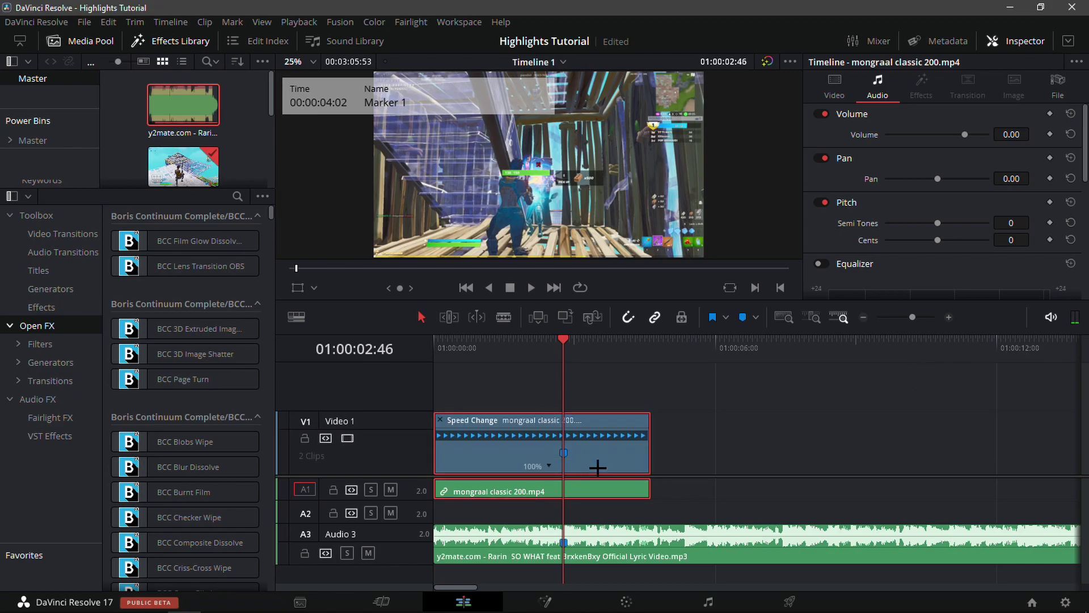
{"action": "right_click", "coordinate": [597, 467]}
{"action": "left_click", "coordinate": [624, 470]}
{"action": "left_click", "coordinate": [726, 492]}
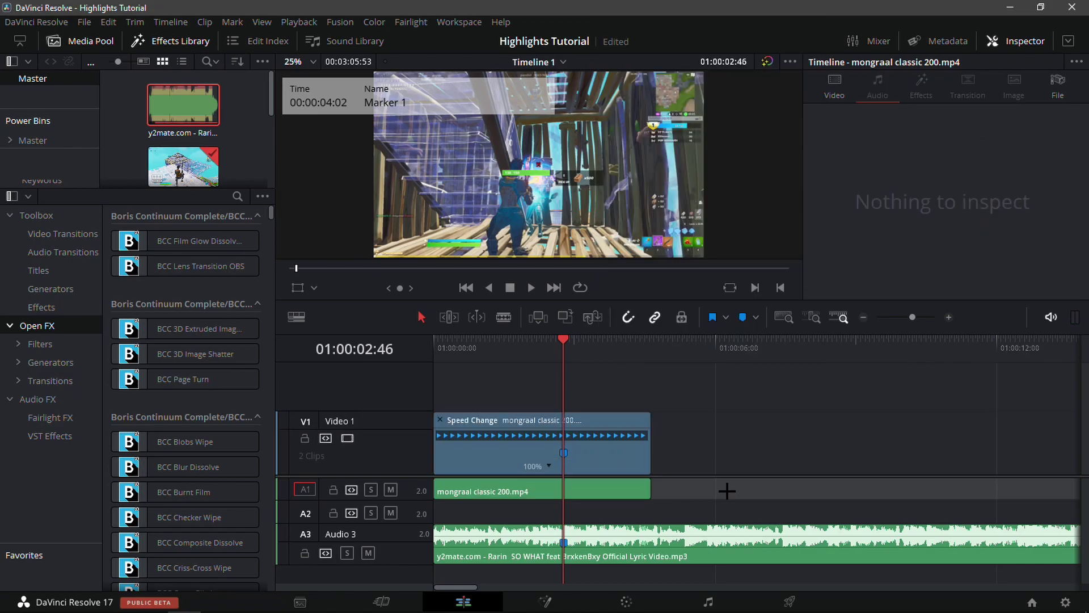
Step: Add speed points to the mongraal classic 200 clip at the marker, 01:00:02:46, and before it at 01:00:02:26
{"action": "left_click", "coordinate": [549, 465]}
{"action": "left_click", "coordinate": [576, 465]}
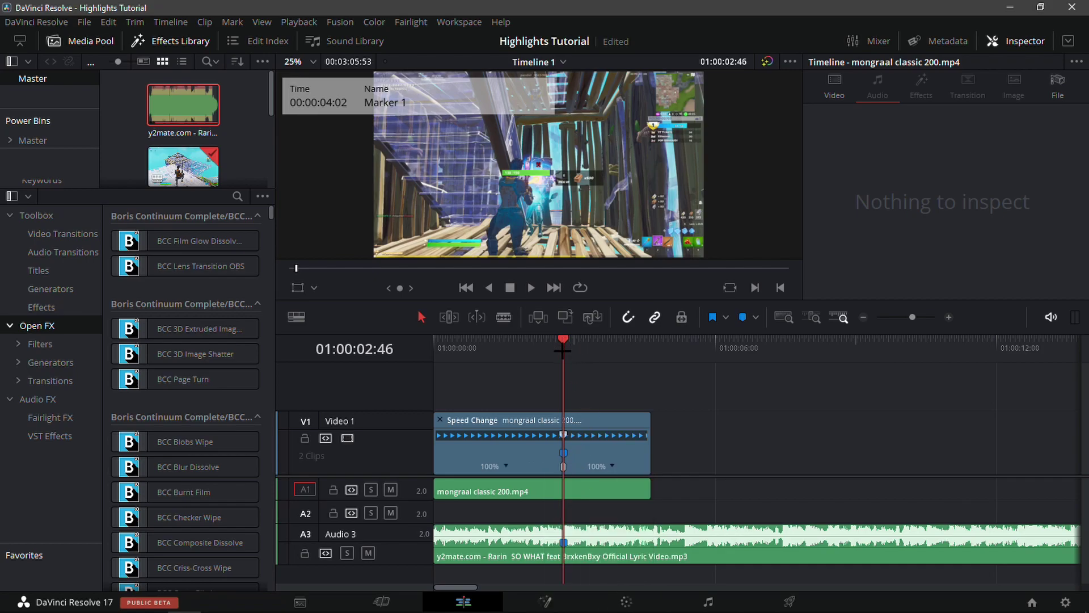
{"action": "left_click_drag", "start_coordinate": [563, 348], "coordinate": [547, 356]}
{"action": "left_click", "coordinate": [617, 466]}
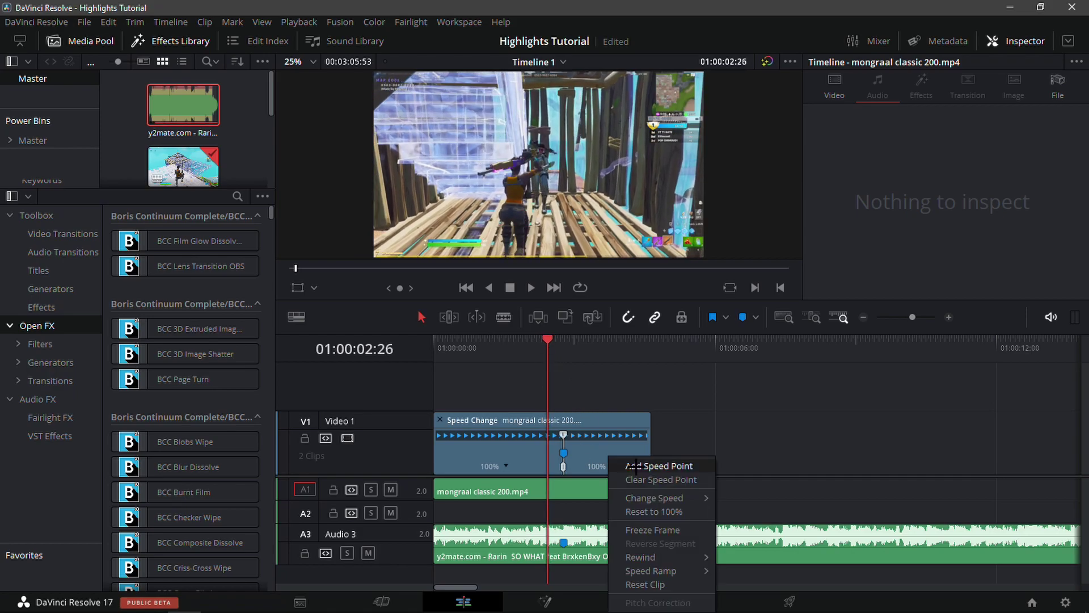
{"action": "left_click", "coordinate": [630, 462]}
Step: Add another speed point midway between the two existing ones, at 01:00:02:36
{"action": "left_click", "coordinate": [948, 317]}
{"action": "mouse_move", "coordinate": [793, 357]}
{"action": "left_mouse_down"}
{"action": "mouse_move", "coordinate": [781, 357]}
{"action": "mouse_move", "coordinate": [827, 348]}
{"action": "mouse_move", "coordinate": [757, 386]}
{"action": "left_mouse_up"}
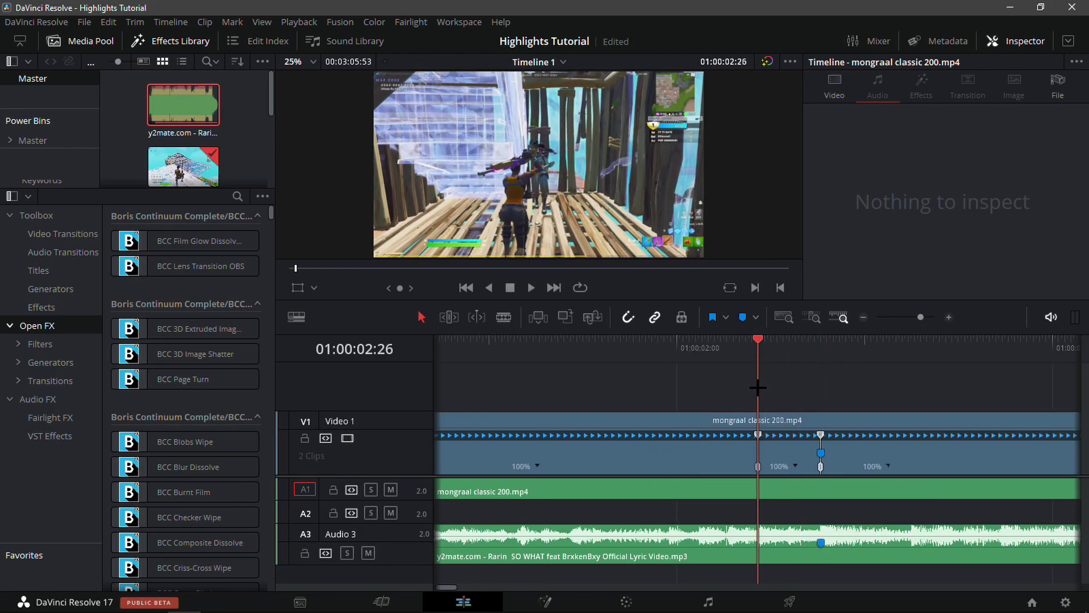
{"action": "key", "text": "Right"}
{"action": "key", "text": "Right"}
{"action": "key", "text": "Right"}
{"action": "key", "text": "Right"}
{"action": "key", "text": "Right"}
{"action": "key", "text": "Right"}
{"action": "key", "text": "Right"}
{"action": "key", "text": "Right"}
{"action": "key", "text": "Right"}
{"action": "key", "text": "Right"}
{"action": "key", "text": "Right"}
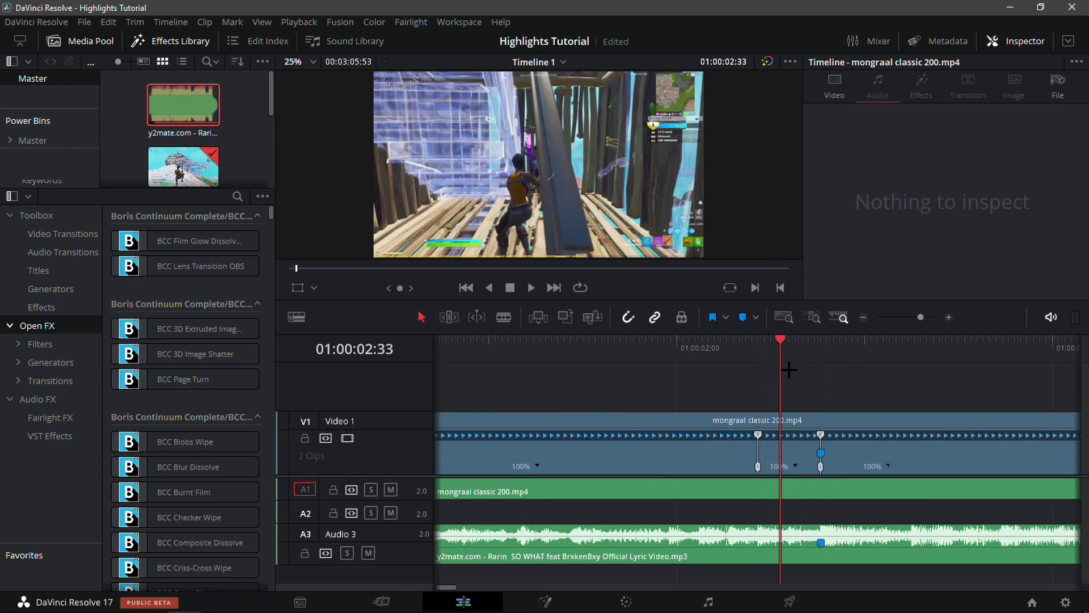
{"action": "key", "text": "Left"}
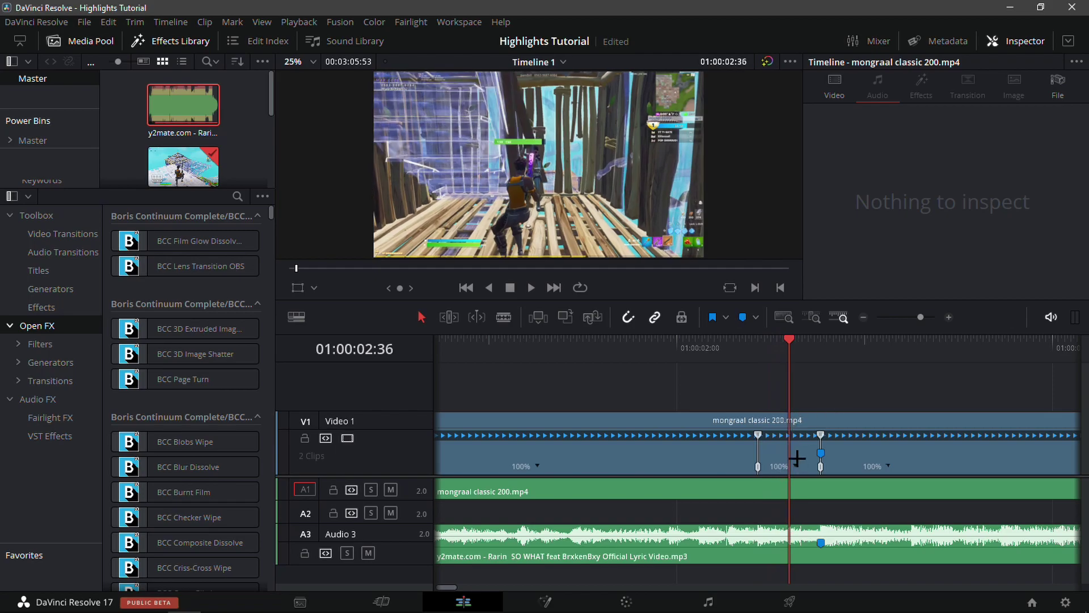
{"action": "mouse_move", "coordinate": [777, 359]}
{"action": "left_mouse_down"}
{"action": "mouse_move", "coordinate": [757, 370]}
{"action": "mouse_move", "coordinate": [789, 369]}
{"action": "left_mouse_up"}
{"action": "right_click", "coordinate": [799, 471]}
{"action": "left_click", "coordinate": [814, 461]}
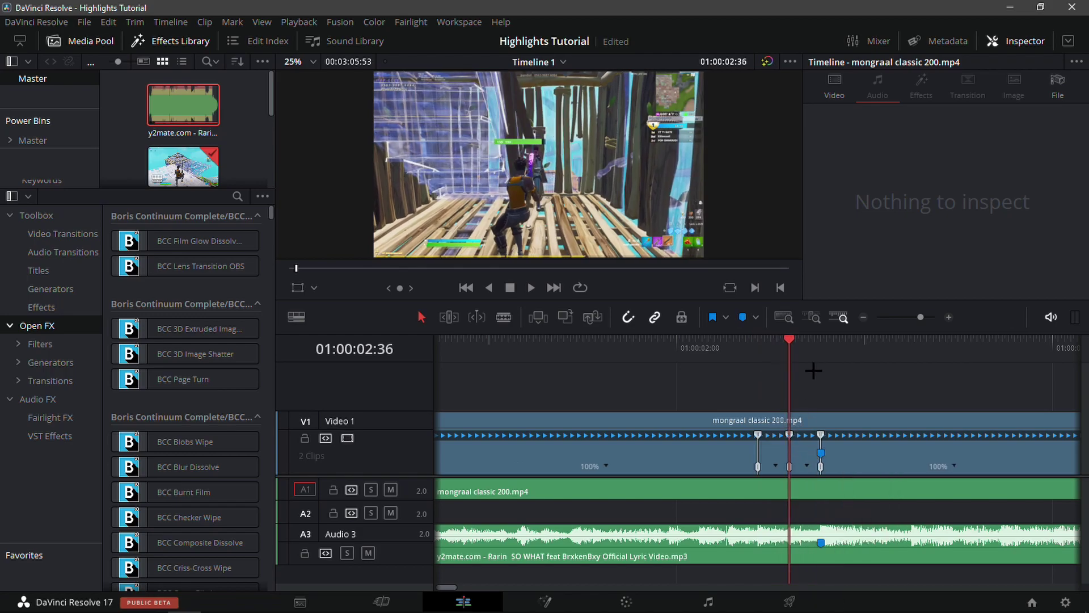
Step: Change the speed of the segment between the first and middle speed points to 50%
{"action": "left_click_drag", "start_coordinate": [786, 370], "coordinate": [770, 370]}
{"action": "right_click", "coordinate": [771, 461]}
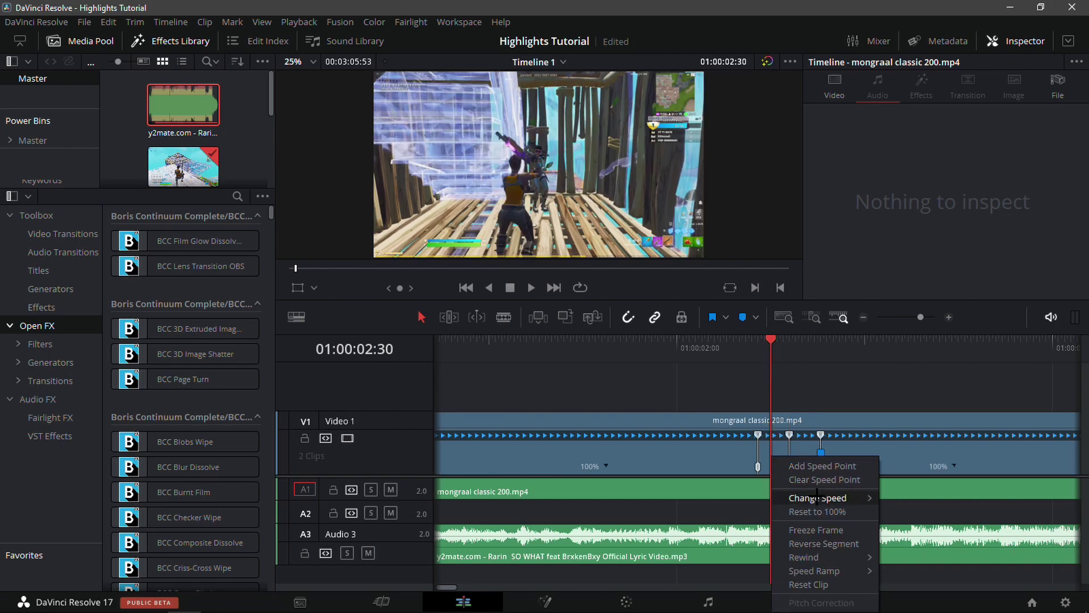
{"action": "mouse_move", "coordinate": [818, 498]}
{"action": "left_click", "coordinate": [933, 499]}
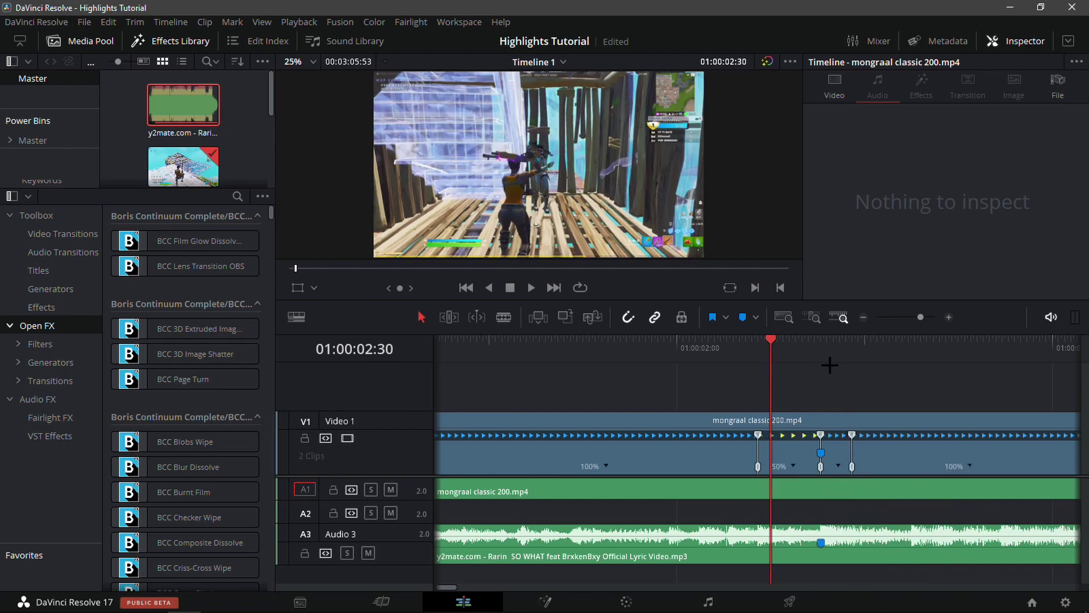
Step: Change the speed of the segment between the middle and last speed points to 200%
{"action": "left_click", "coordinate": [836, 360]}
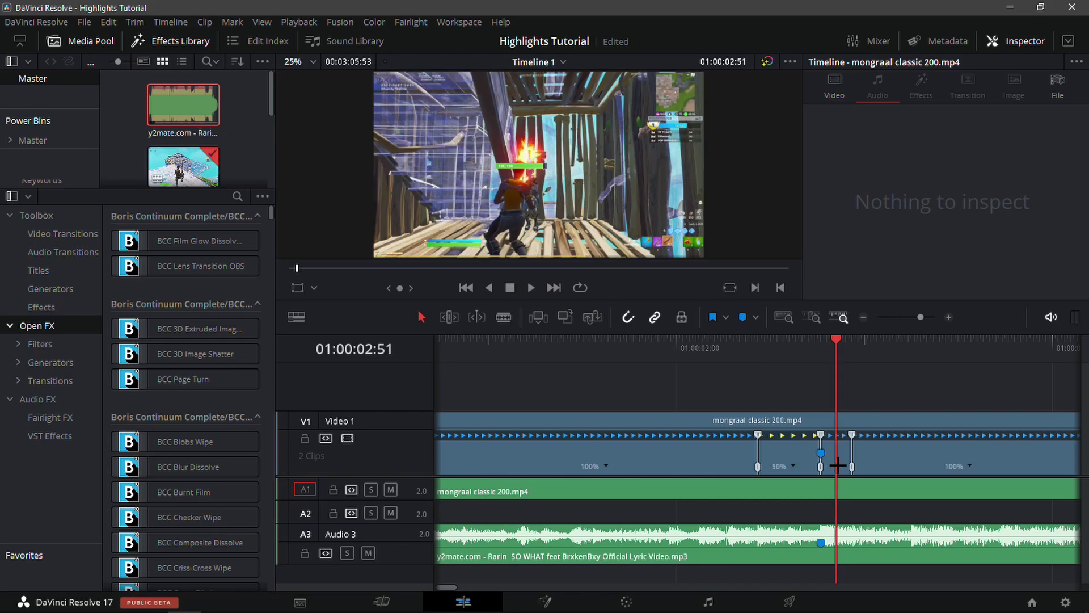
{"action": "right_click", "coordinate": [838, 465]}
{"action": "mouse_move", "coordinate": [908, 489]}
{"action": "left_click", "coordinate": [990, 536]}
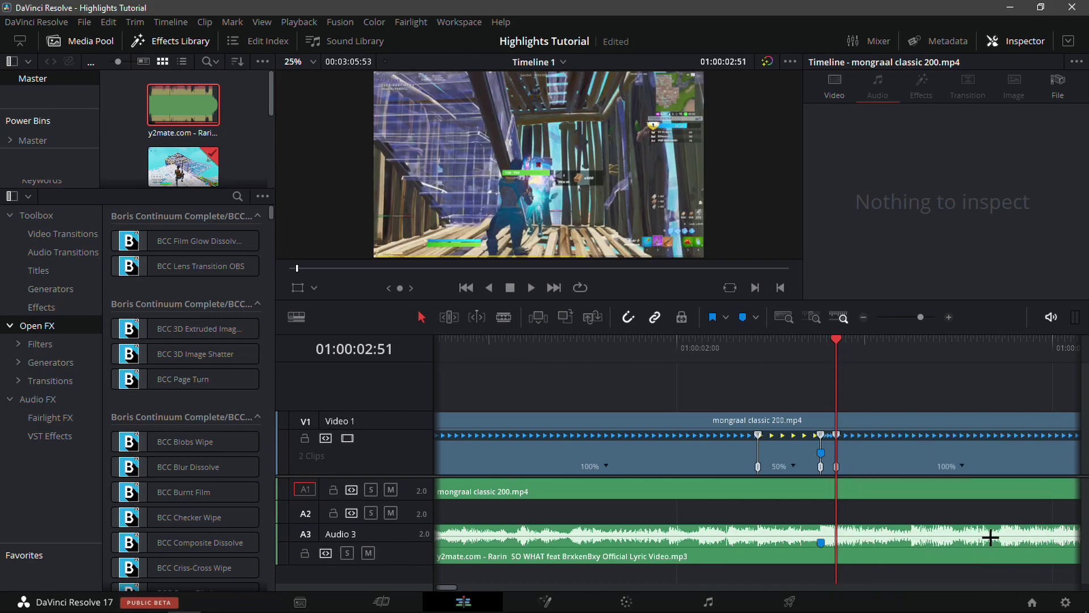
Step: Move the last speed point slightly later and the middle one earlier, lining up the last speed point with the beat marker at 01:00:02:46
{"action": "left_click", "coordinate": [948, 317]}
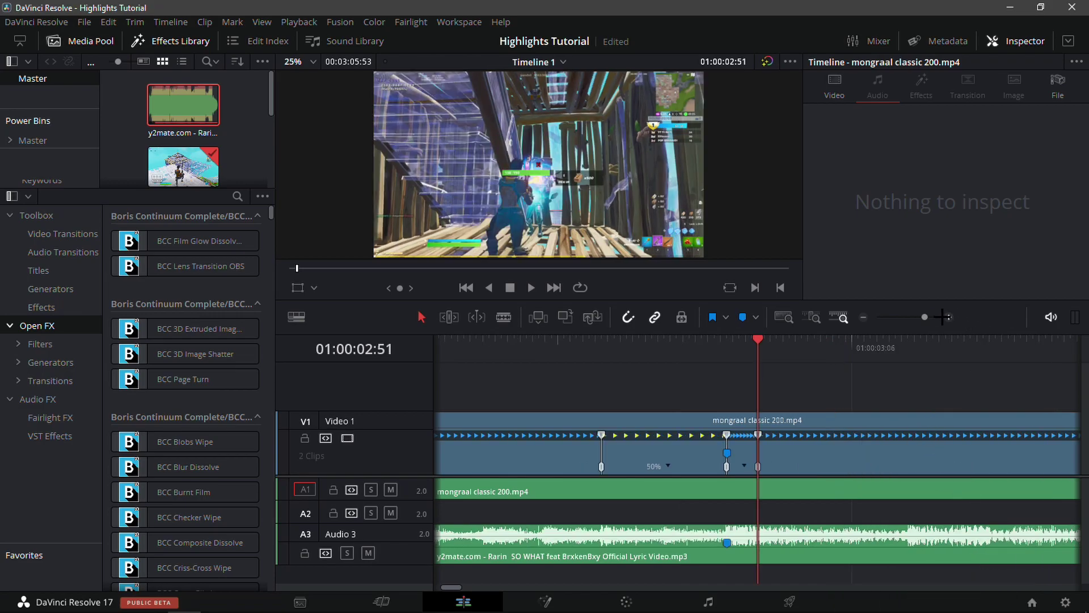
{"action": "key", "text": "Right"}
{"action": "key", "text": "Right"}
{"action": "key", "text": "Left"}
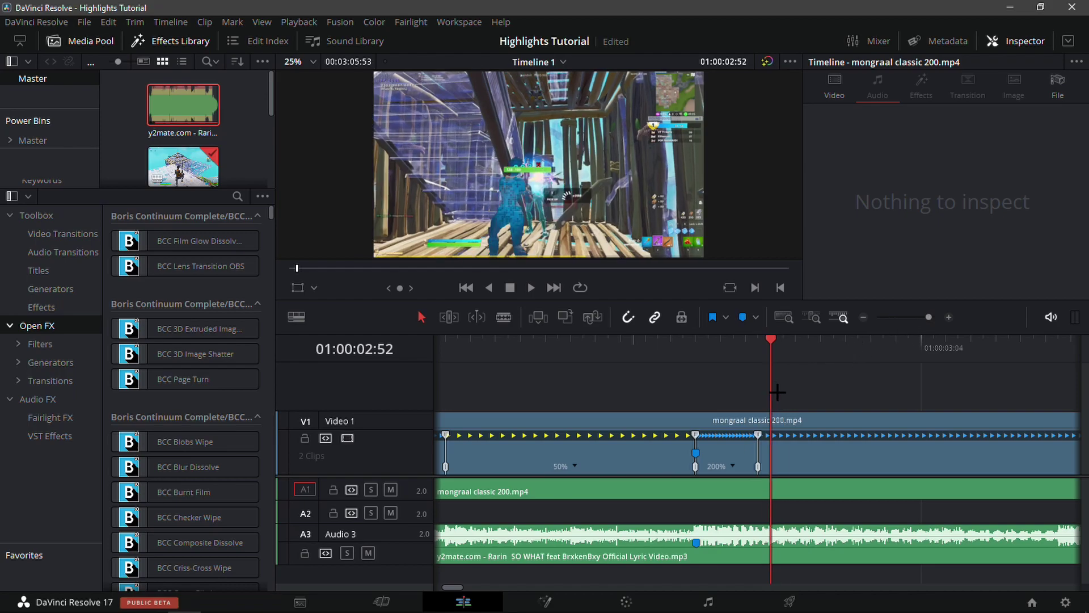
{"action": "key", "text": "Left"}
{"action": "key", "text": "Right"}
{"action": "left_click_drag", "start_coordinate": [769, 470], "coordinate": [775, 469]}
{"action": "left_click_drag", "start_coordinate": [776, 359], "coordinate": [695, 369]}
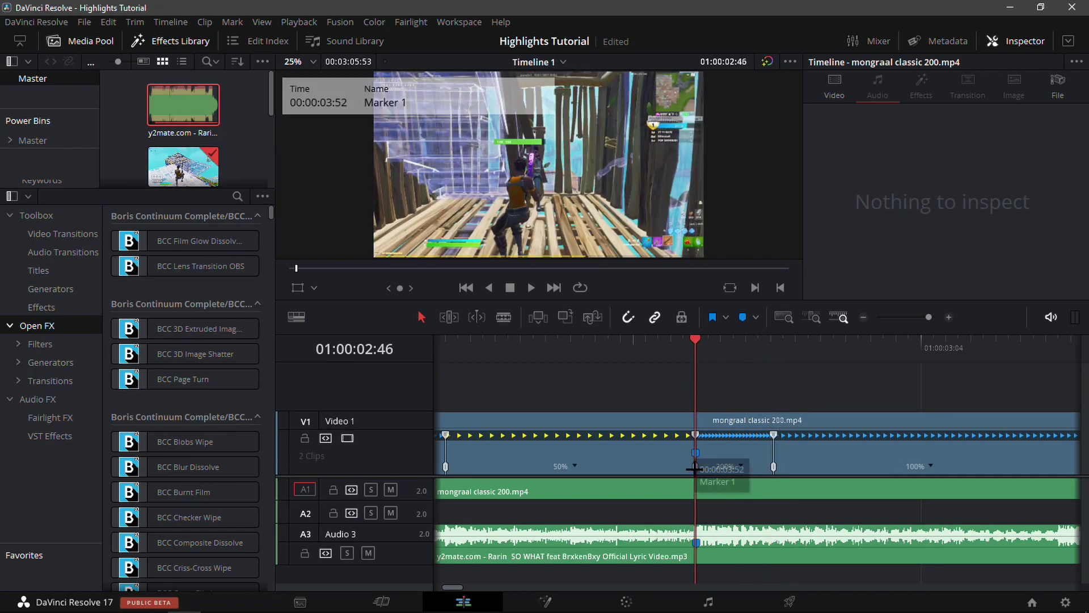
{"action": "left_click_drag", "start_coordinate": [693, 469], "coordinate": [591, 469]}
Step: Change the speed of the mongraal classic 200 clip's segment after the last speed point to 50%
{"action": "left_click", "coordinate": [862, 316]}
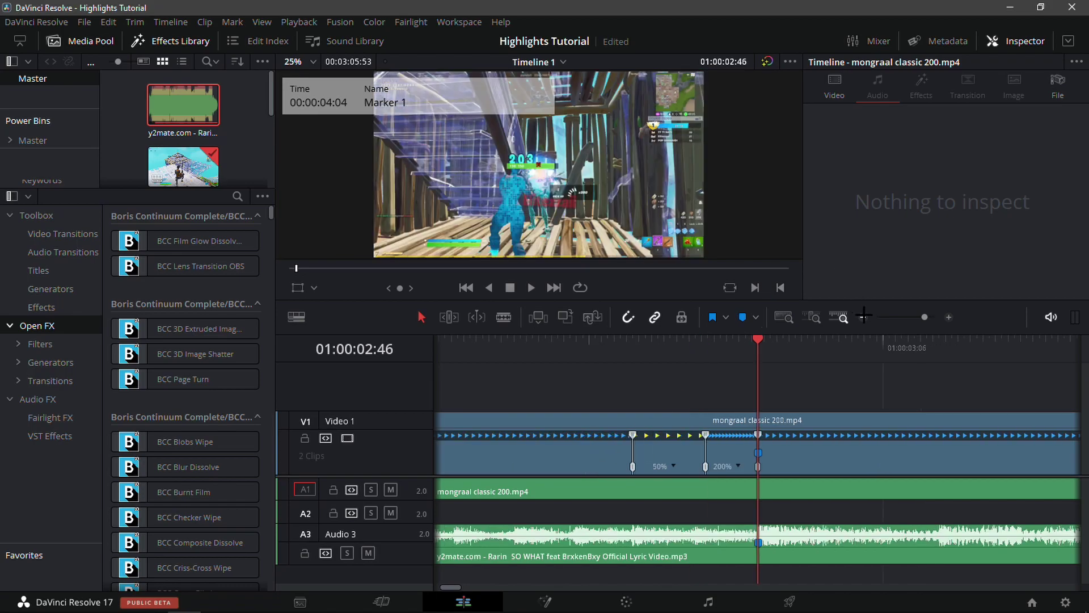
{"action": "left_click", "coordinate": [863, 316]}
{"action": "left_click", "coordinate": [863, 316]}
{"action": "left_click", "coordinate": [863, 317]}
{"action": "left_click", "coordinate": [598, 427]}
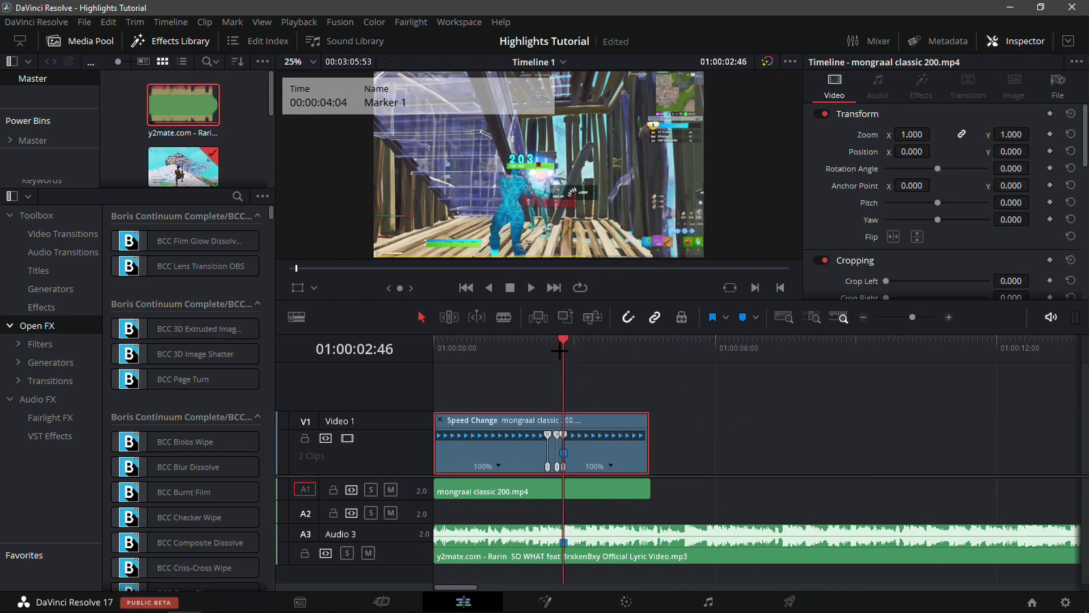
{"action": "mouse_move", "coordinate": [560, 349]}
{"action": "left_mouse_down"}
{"action": "mouse_move", "coordinate": [544, 366]}
{"action": "mouse_move", "coordinate": [557, 348]}
{"action": "left_mouse_up"}
{"action": "left_click", "coordinate": [612, 468]}
{"action": "mouse_move", "coordinate": [652, 499]}
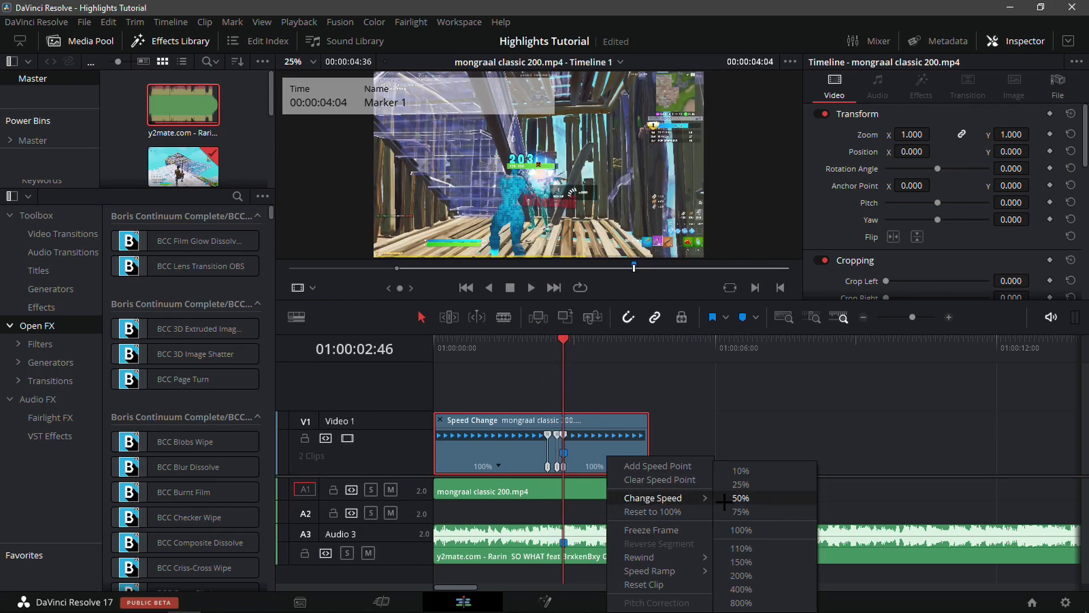
{"action": "left_click", "coordinate": [755, 500]}
Step: Trim the end of the mongraal classic 200 video and its audio back to 01:00:03:46
{"action": "left_click", "coordinate": [865, 316]}
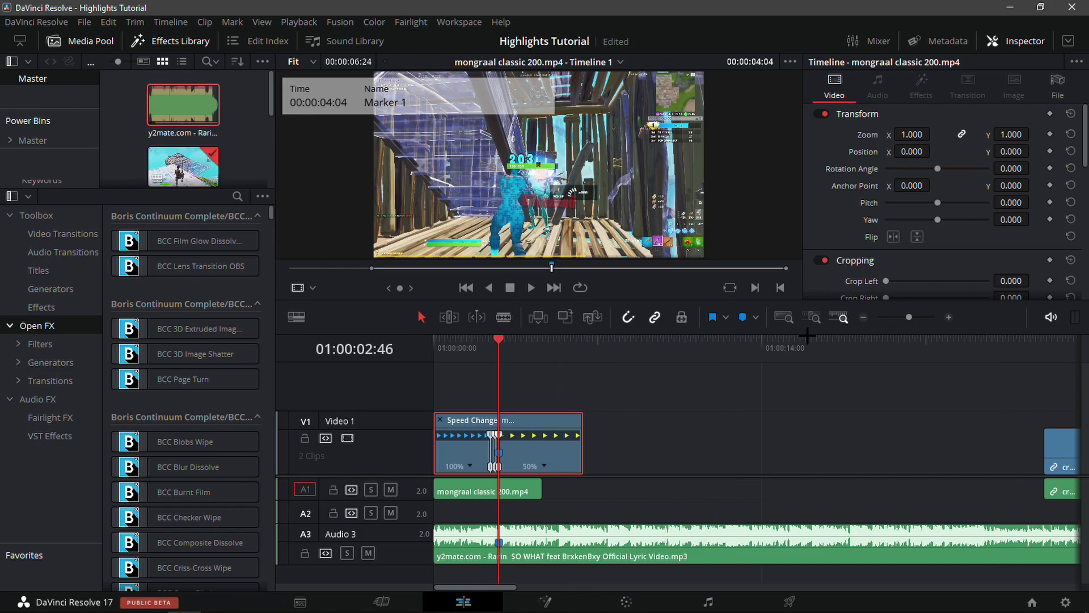
{"action": "left_click", "coordinate": [946, 317]}
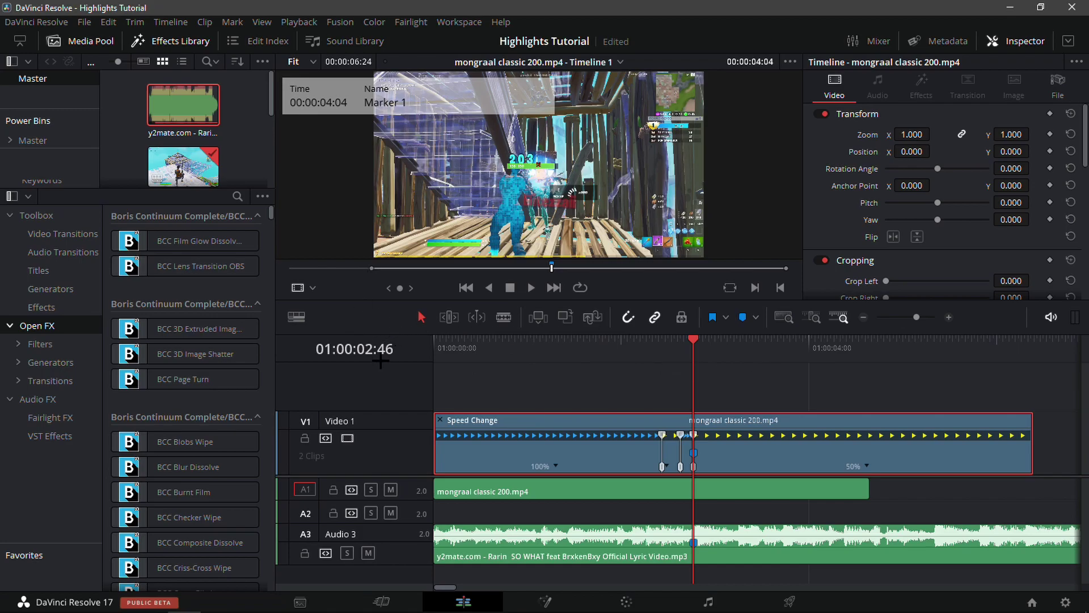
{"action": "left_click_drag", "start_coordinate": [700, 357], "coordinate": [802, 361]}
{"action": "left_click_drag", "start_coordinate": [796, 363], "coordinate": [787, 365]}
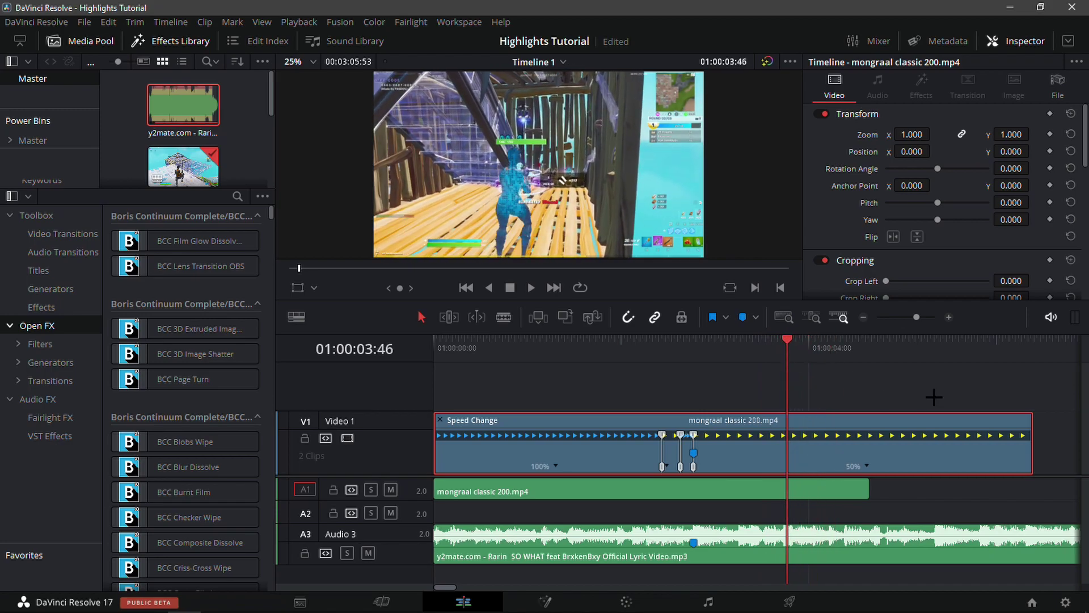
{"action": "left_click_drag", "start_coordinate": [1025, 438], "coordinate": [786, 439]}
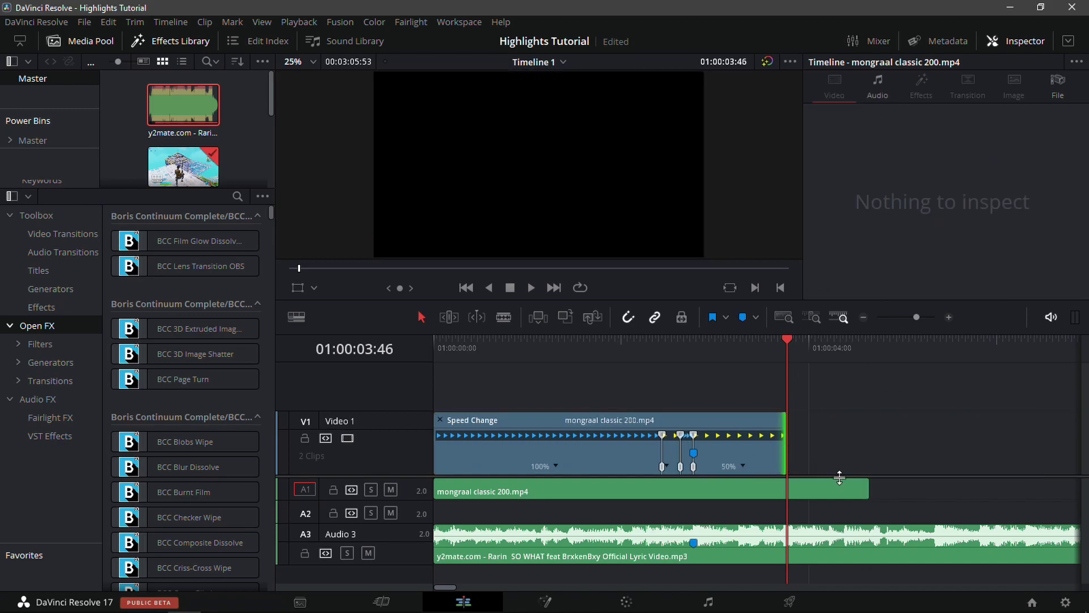
{"action": "left_click_drag", "start_coordinate": [861, 487], "coordinate": [786, 488]}
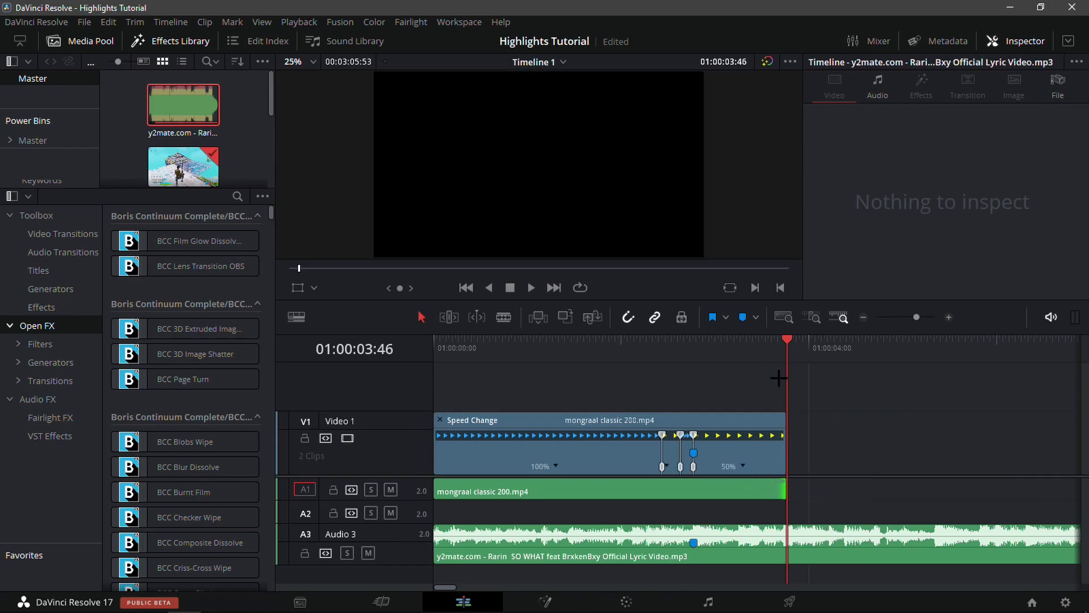
Step: Play back the speed changes around the beat marker to check their timing against the song
{"action": "mouse_move", "coordinate": [778, 377]}
{"action": "left_mouse_down"}
{"action": "mouse_move", "coordinate": [726, 363]}
{"action": "mouse_move", "coordinate": [704, 378]}
{"action": "mouse_move", "coordinate": [674, 355]}
{"action": "mouse_move", "coordinate": [573, 363]}
{"action": "left_mouse_up"}
{"action": "key", "text": "space"}
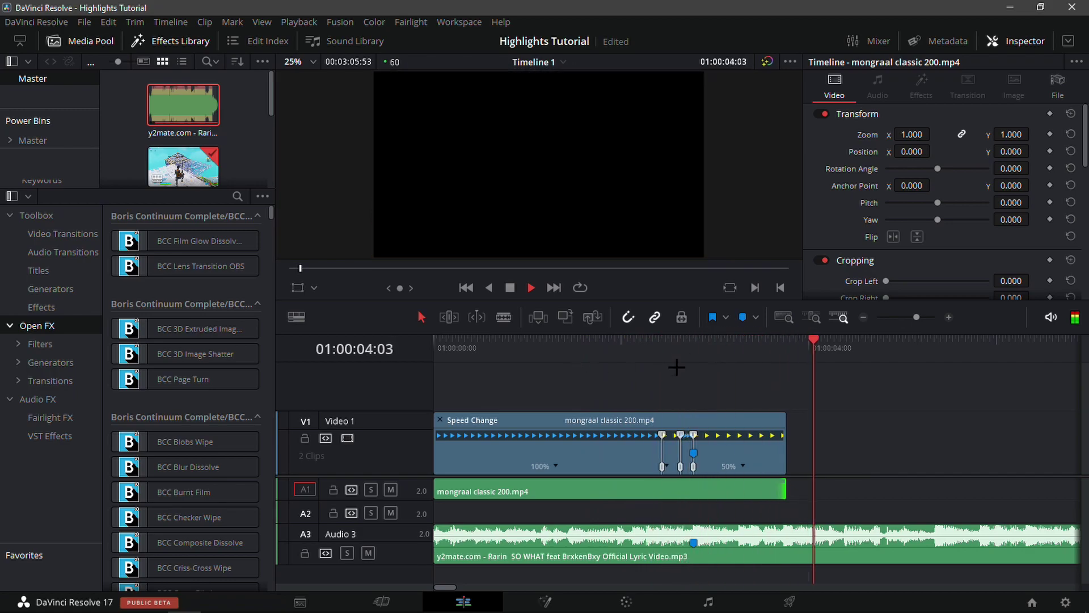
{"action": "left_click", "coordinate": [634, 347]}
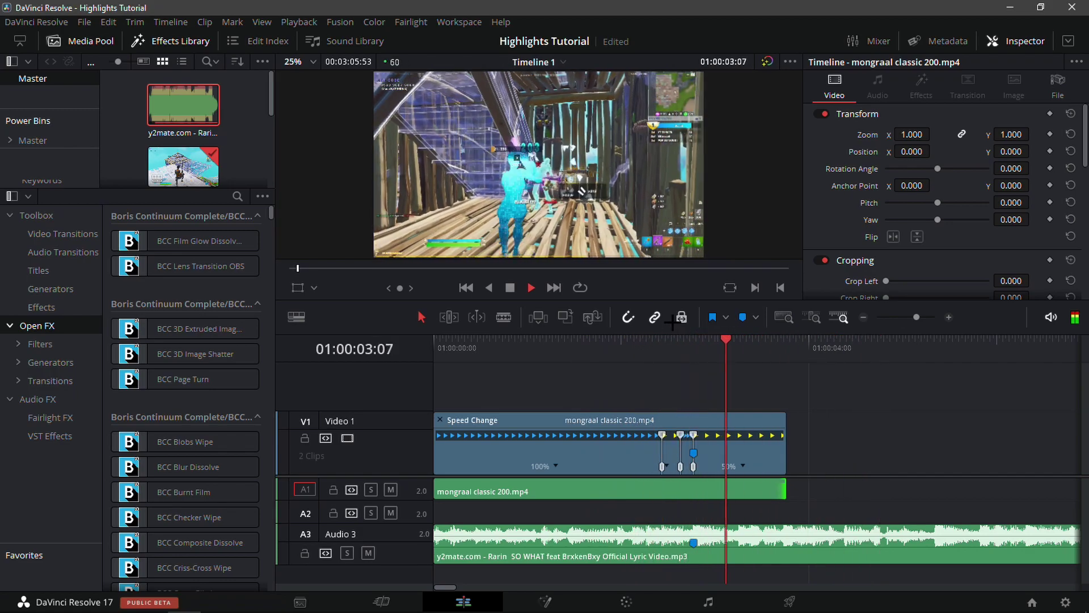
{"action": "left_click_drag", "start_coordinate": [680, 348], "coordinate": [637, 366]}
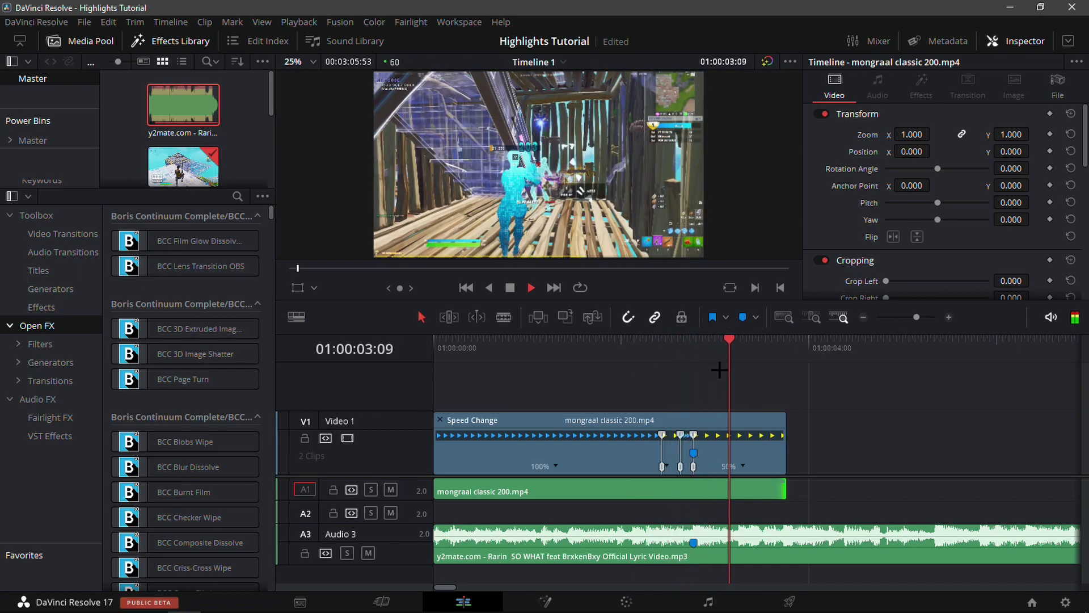
Step: Place an Adjustment Clip above the gameplay at 01:00:02:46 and trim it to one second so it ends with the gameplay clip
{"action": "left_click_drag", "start_coordinate": [739, 358], "coordinate": [689, 381]}
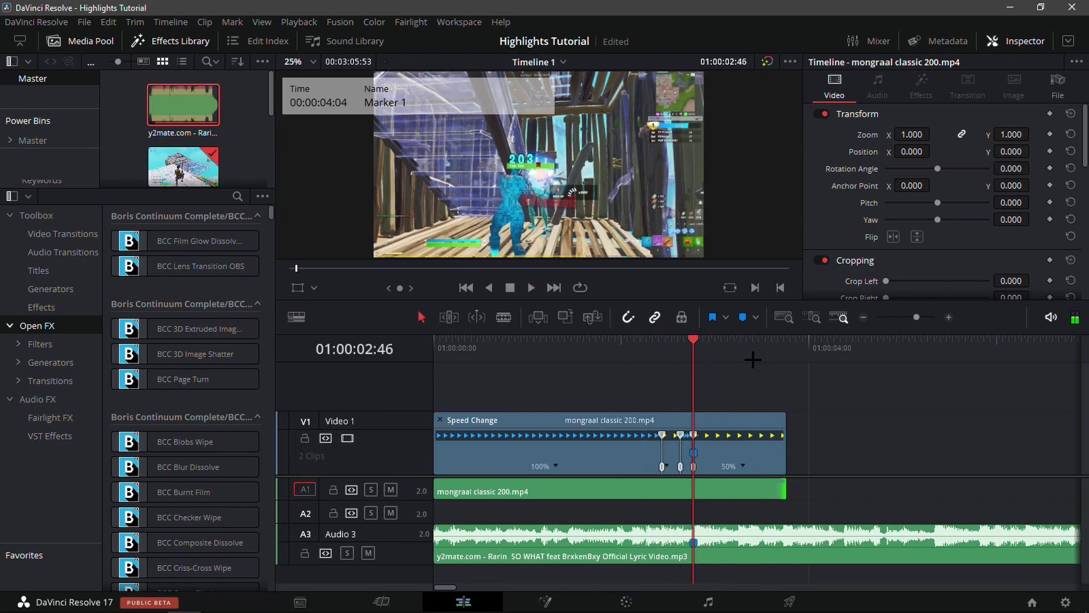
{"action": "left_click", "coordinate": [84, 41]}
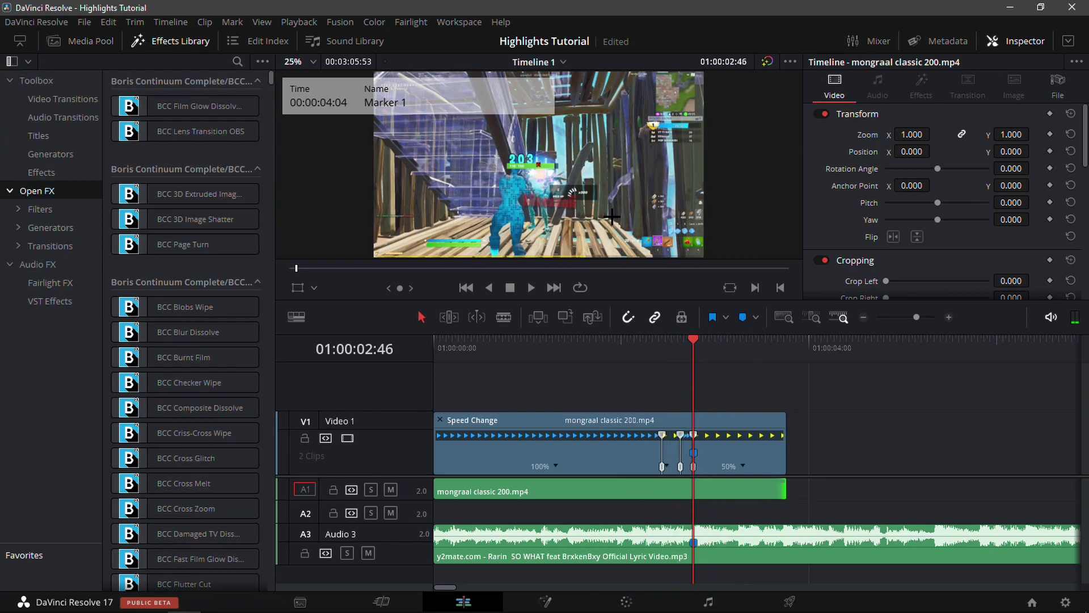
{"action": "left_click", "coordinate": [43, 173]}
{"action": "left_click_drag", "start_coordinate": [185, 107], "coordinate": [701, 407]}
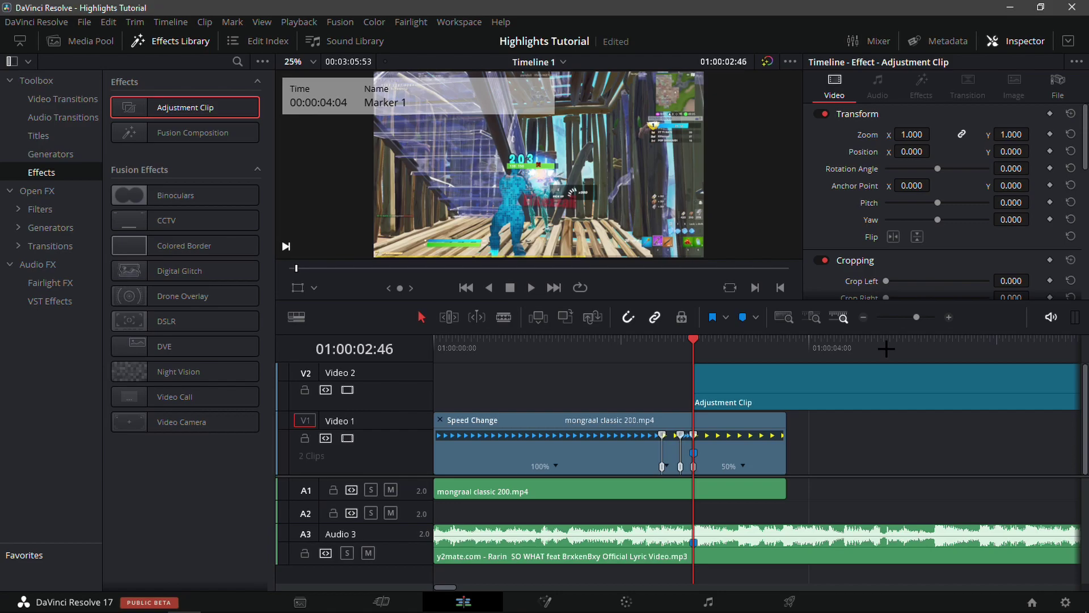
{"action": "left_click", "coordinate": [865, 318]}
{"action": "left_click_drag", "start_coordinate": [613, 391], "coordinate": [521, 393]}
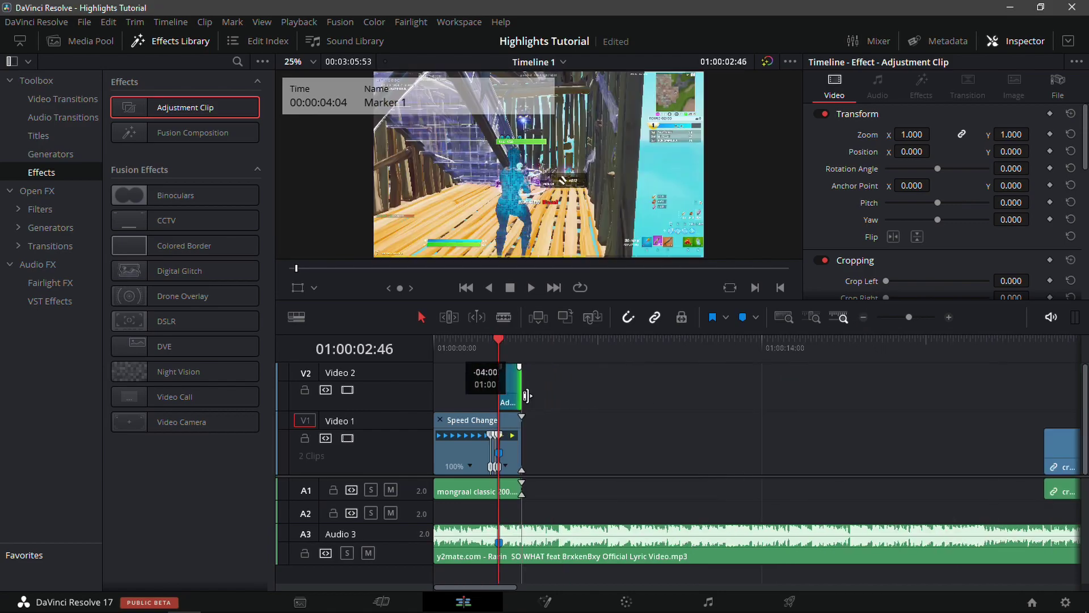
Step: Open the adjustment clip's Fusion composition and bring in the saved S_Shake and S_Flicker node preset from File Explorer
{"action": "left_click", "coordinate": [948, 317]}
{"action": "mouse_move", "coordinate": [919, 316]}
{"action": "left_mouse_down"}
{"action": "mouse_move", "coordinate": [905, 316]}
{"action": "mouse_move", "coordinate": [915, 315]}
{"action": "left_mouse_up"}
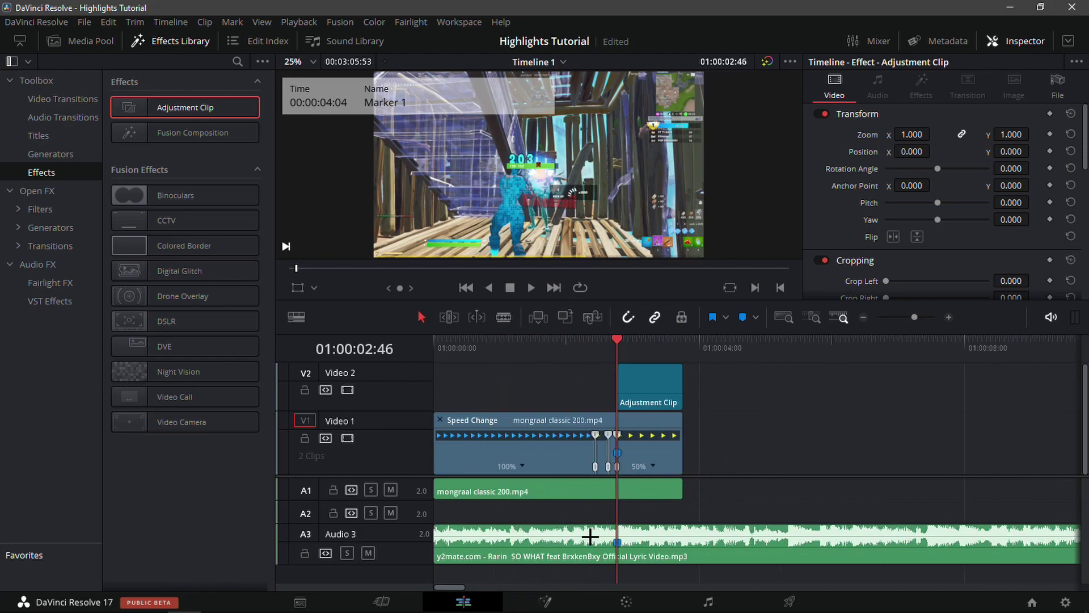
{"action": "left_click", "coordinate": [545, 601]}
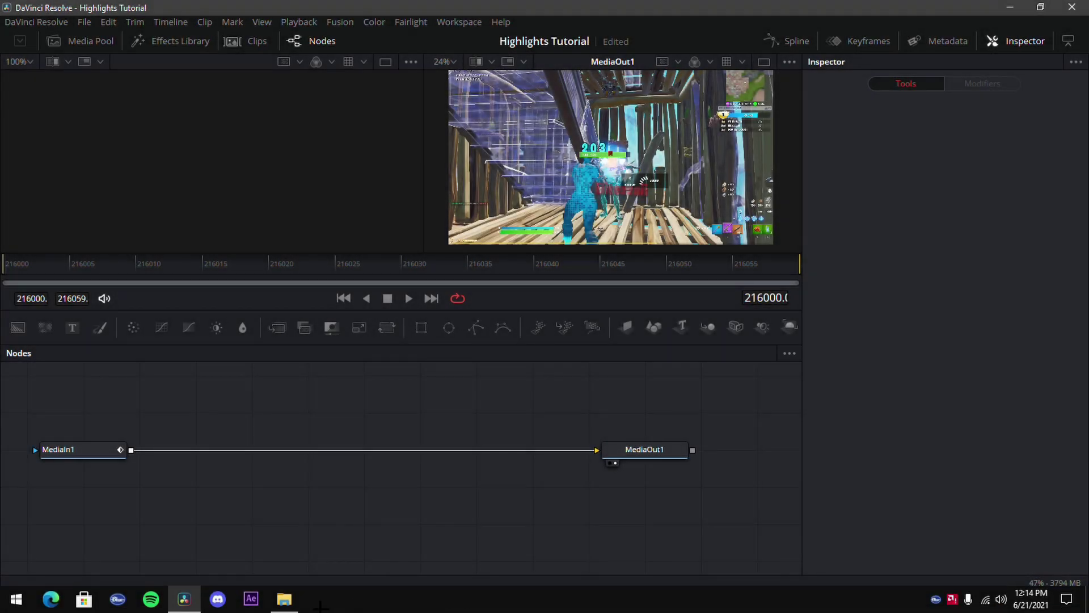
{"action": "left_click", "coordinate": [284, 598]}
{"action": "left_click_drag", "start_coordinate": [593, 201], "coordinate": [352, 484]}
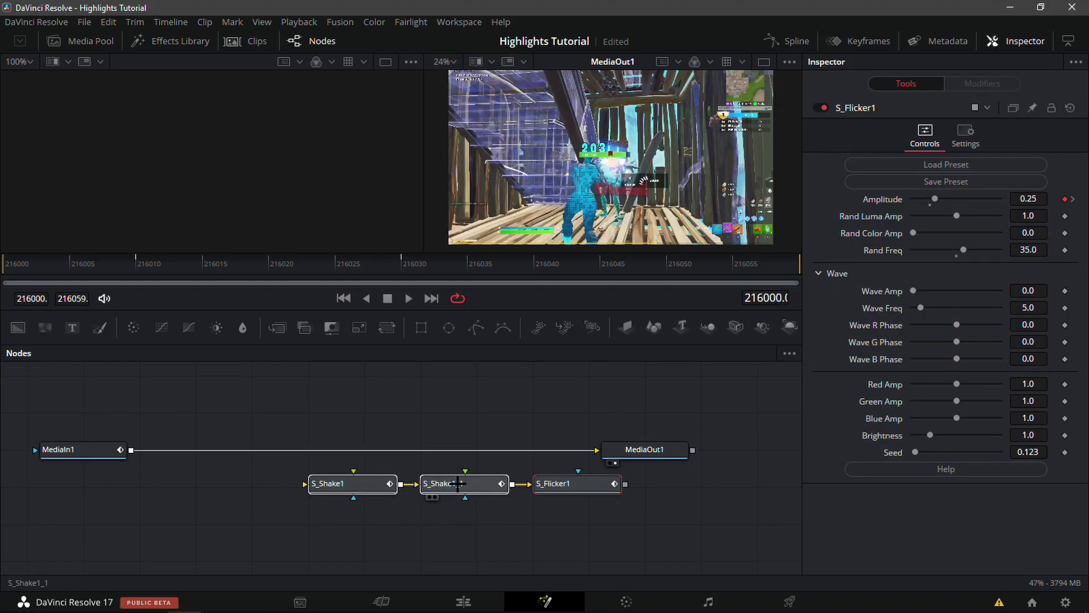
Step: Position the preset nodes and wire them in between, from MediaIn1 to S_Shake1 and from S_Flicker1 to MediaOut1
{"action": "left_click_drag", "start_coordinate": [456, 485], "coordinate": [368, 487]}
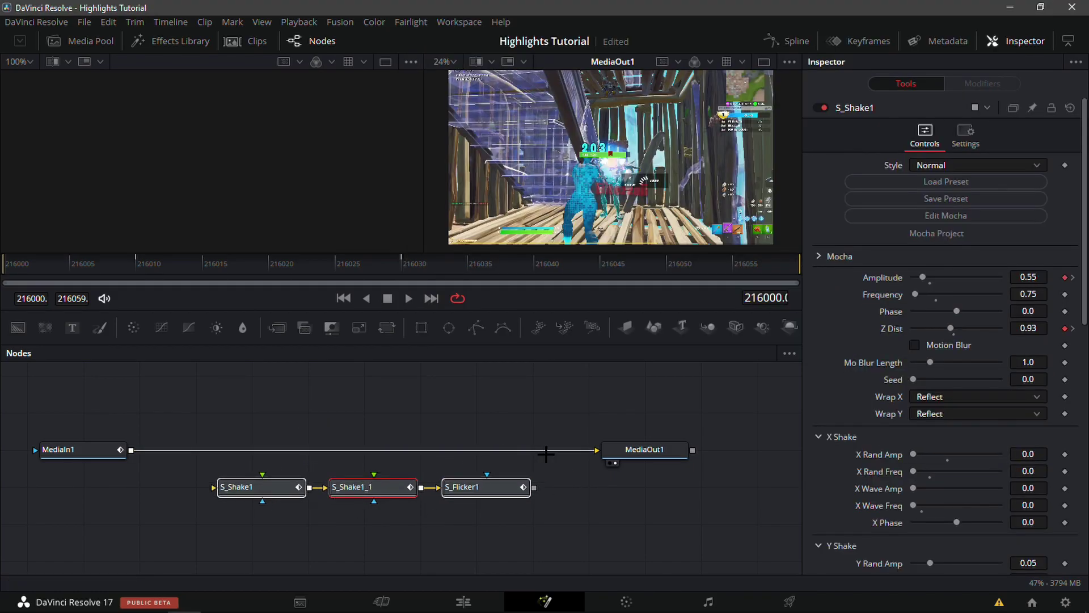
{"action": "left_click_drag", "start_coordinate": [547, 451], "coordinate": [214, 486]}
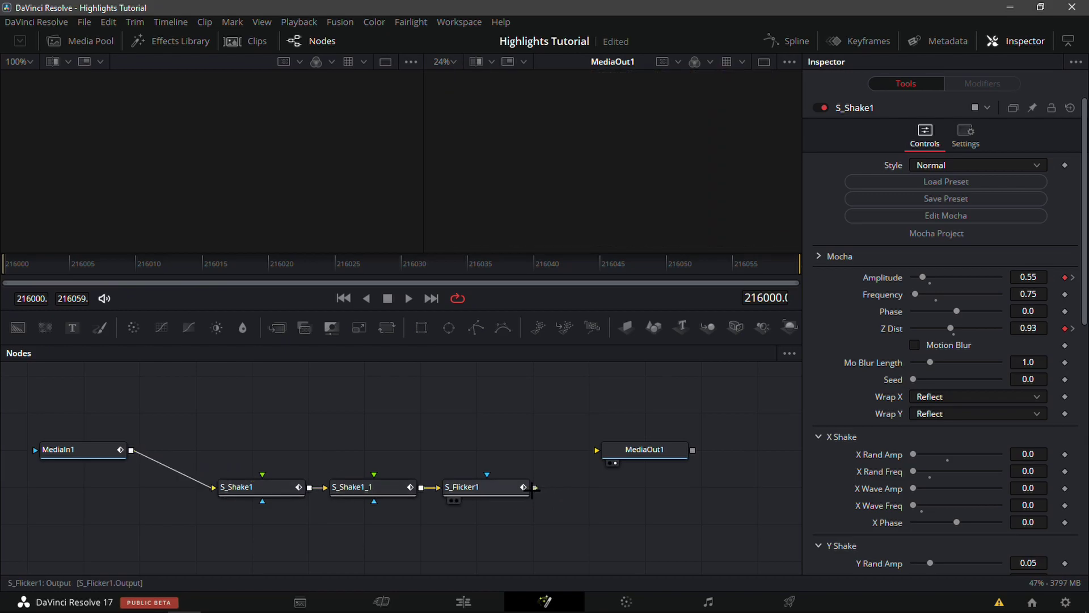
{"action": "left_click_drag", "start_coordinate": [533, 486], "coordinate": [596, 450]}
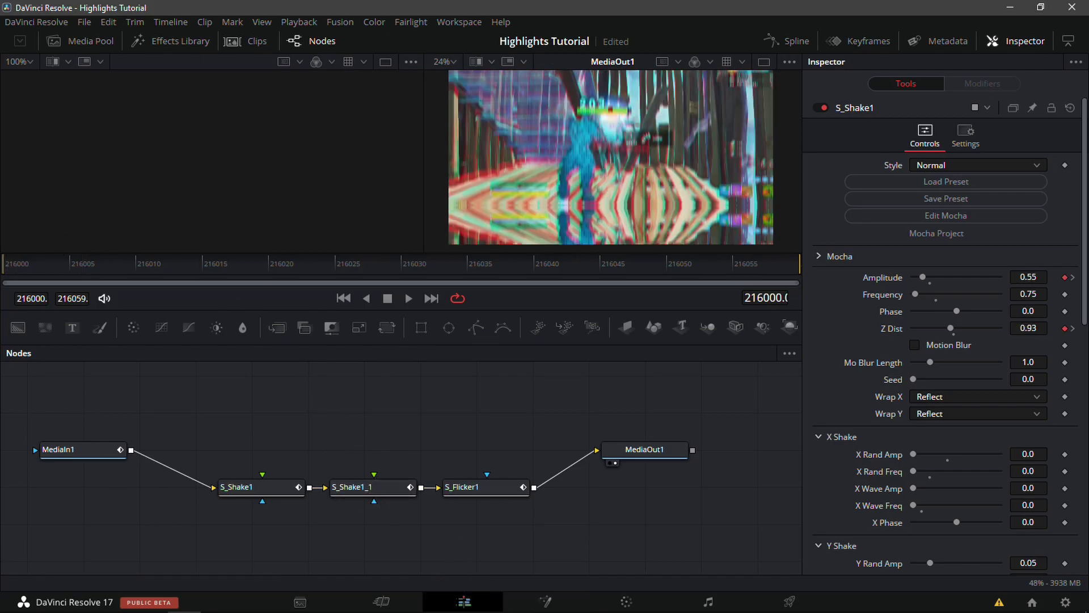
Step: Preview the shake effect on the timeline at the start of the adjustment clip and return to its Fusion composition
{"action": "left_click", "coordinate": [463, 602]}
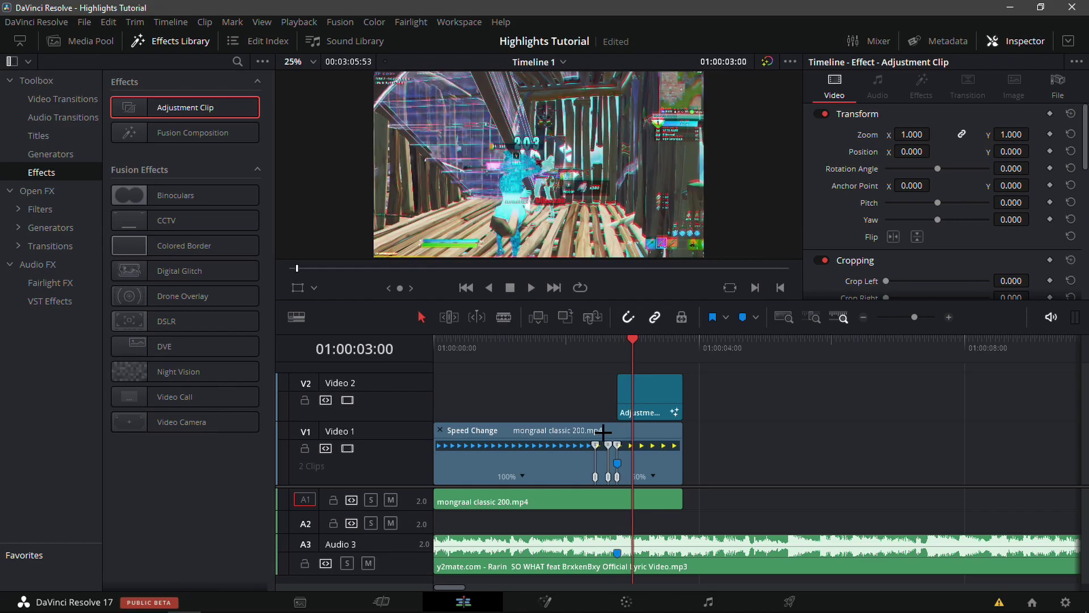
{"action": "mouse_move", "coordinate": [628, 344]}
{"action": "left_mouse_down"}
{"action": "mouse_move", "coordinate": [638, 363]}
{"action": "mouse_move", "coordinate": [623, 365]}
{"action": "left_mouse_up"}
{"action": "left_click", "coordinate": [545, 602]}
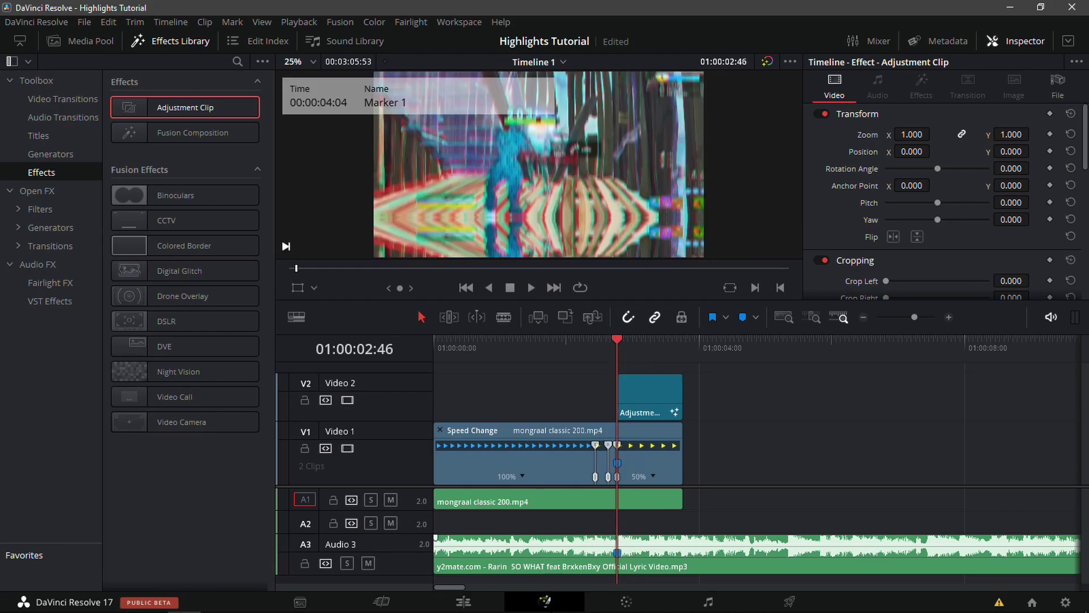
Step: Compare the settings of the two shake nodes and delete the S_Shake1 node from the chain
{"action": "left_click", "coordinate": [355, 487]}
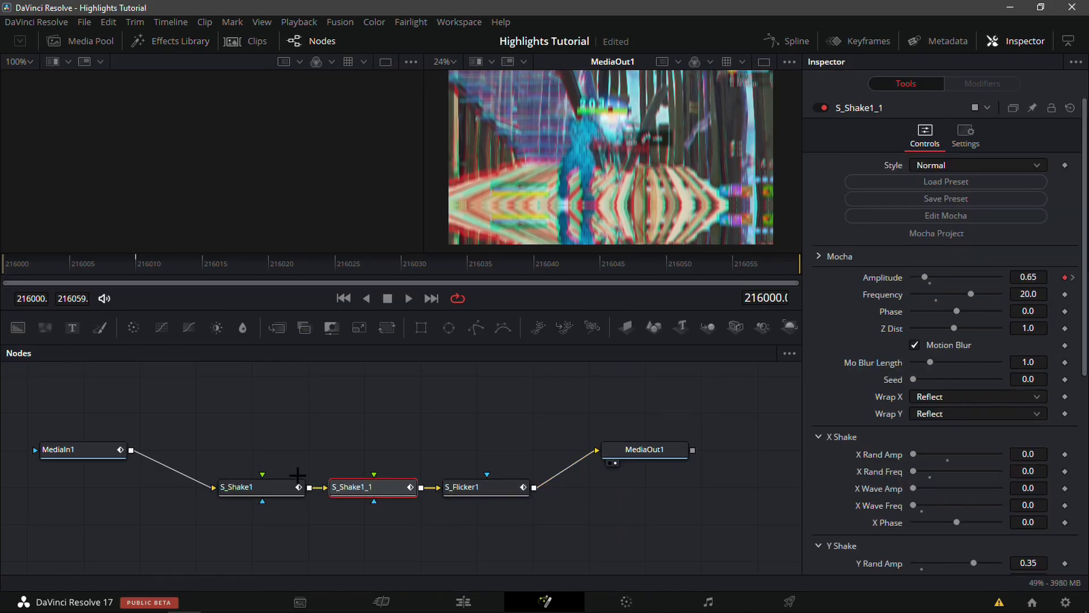
{"action": "left_click", "coordinate": [273, 485]}
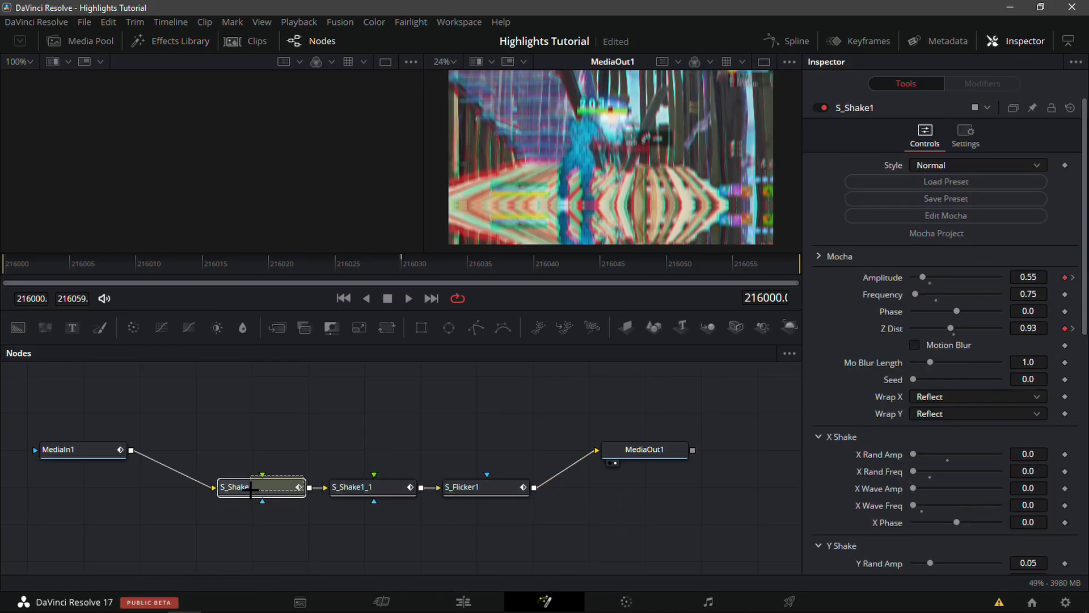
{"action": "left_click", "coordinate": [284, 438]}
{"action": "left_click", "coordinate": [271, 485]}
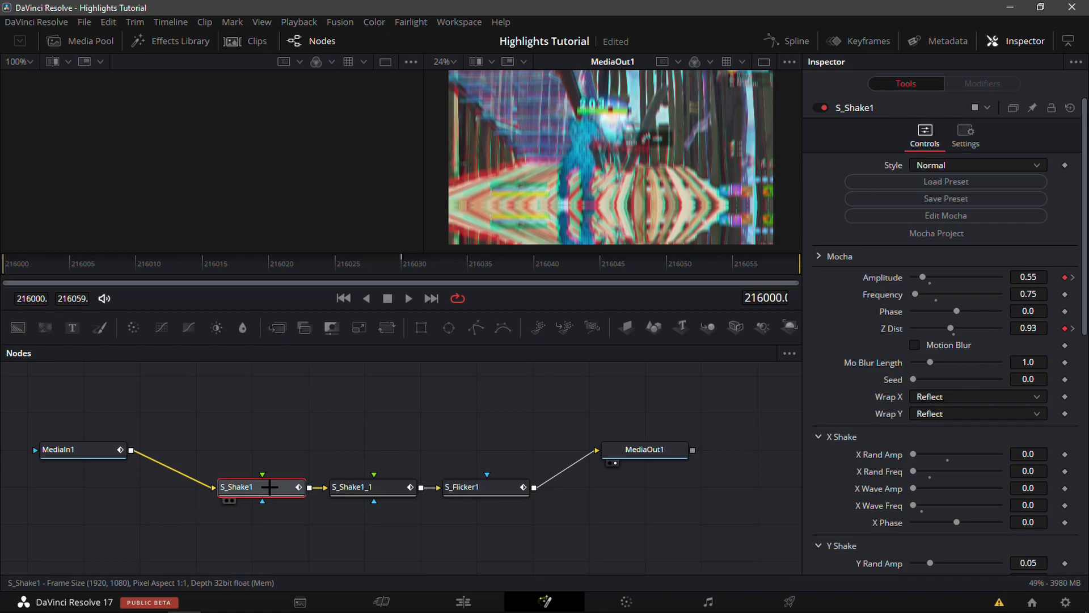
{"action": "key", "text": "Delete"}
Step: Set the Z Dist of S_Shake1_1 to 0.93 and keyframe it at the first frame, 216000
{"action": "left_click", "coordinate": [343, 477]}
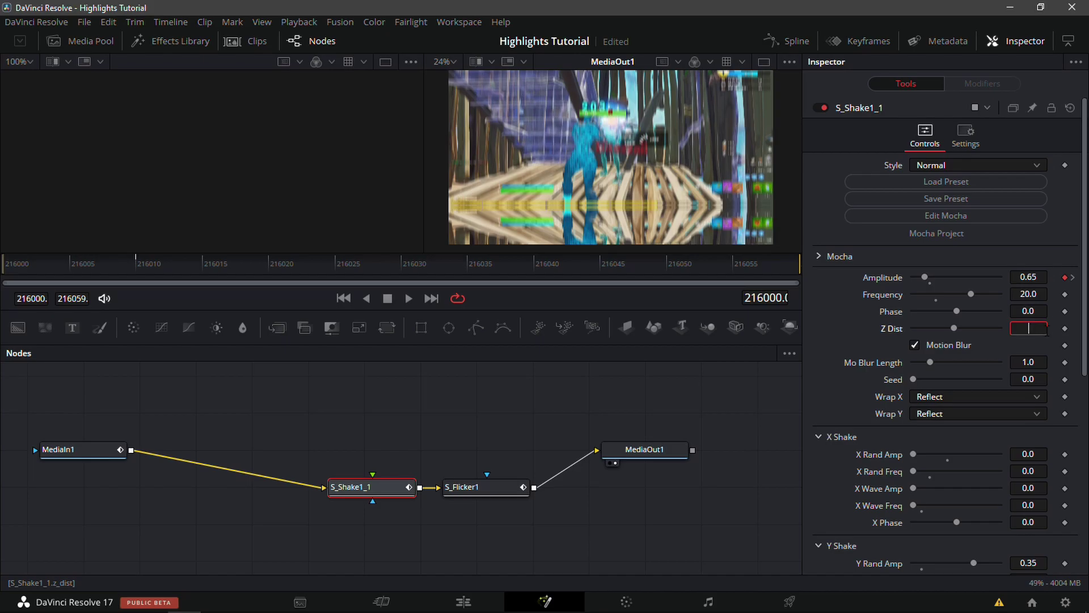
{"action": "key", "text": "Tab"}
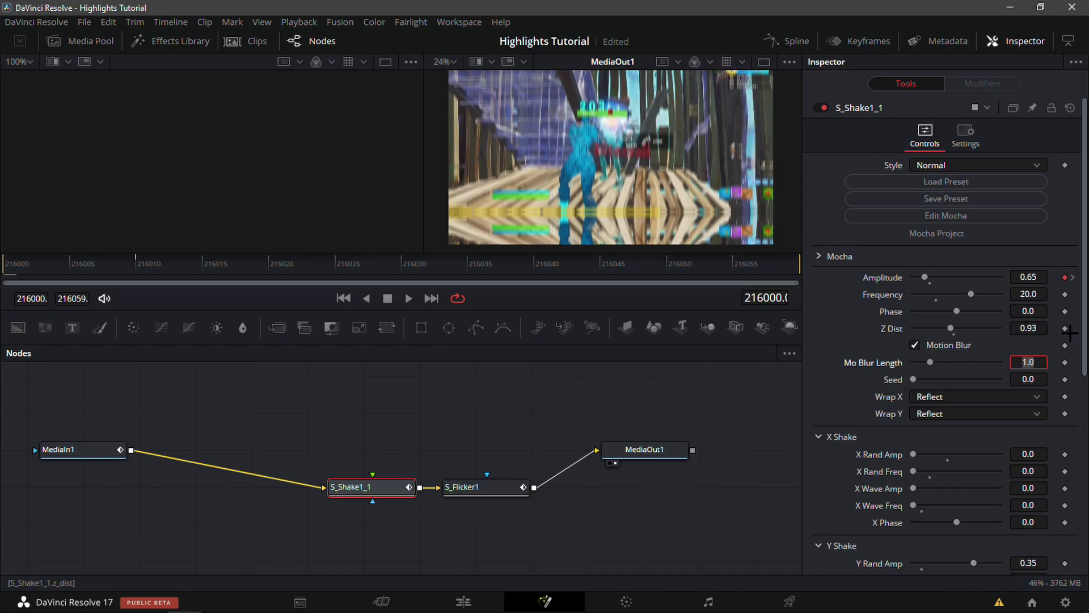
{"action": "left_click", "coordinate": [1065, 329]}
Step: Set the Z Dist of S_Shake1_1 to 1 at the last frame, 216059, and return to the edit timeline
{"action": "key", "text": "End"}
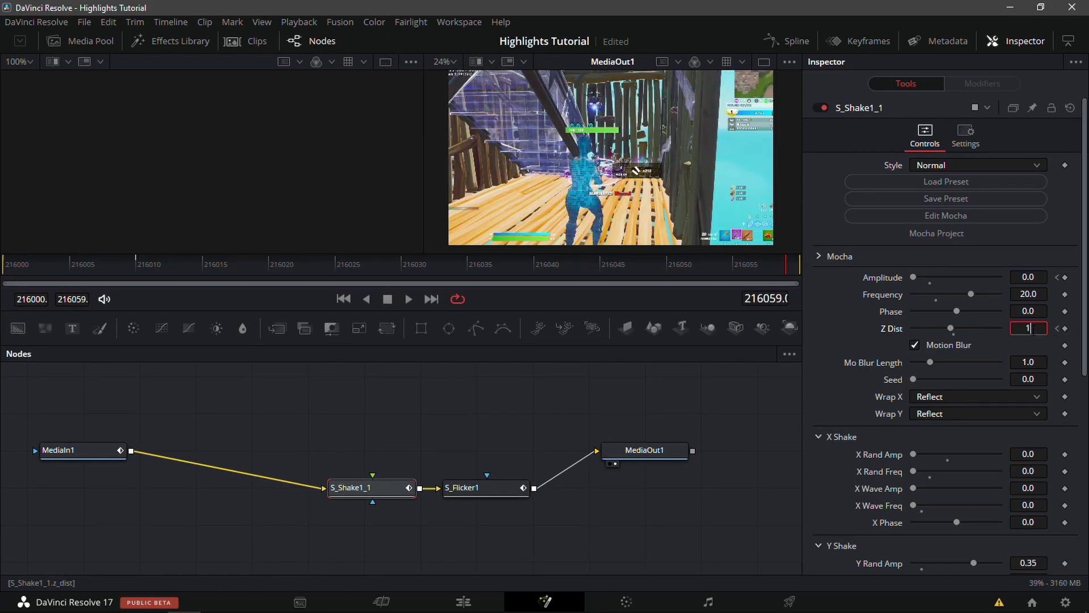
{"action": "left_click", "coordinate": [1032, 329]}
{"action": "type", "text": "1"}
{"action": "key", "text": "Tab"}
{"action": "left_click", "coordinate": [464, 601]}
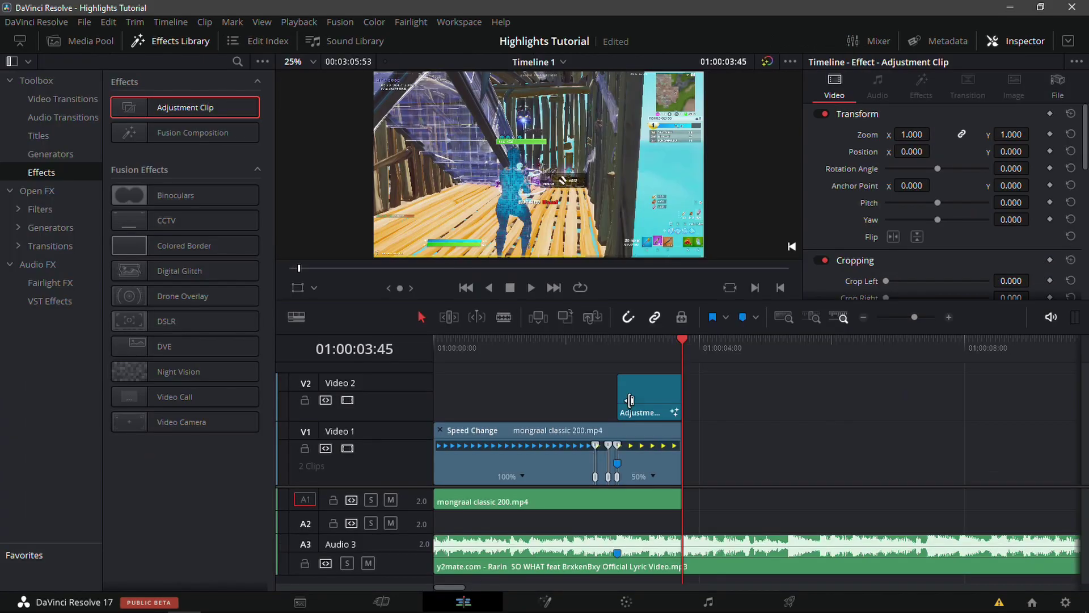
Step: Play back the shake effect from just before the start of the adjustment clip
{"action": "left_click_drag", "start_coordinate": [678, 351], "coordinate": [599, 355]}
{"action": "key", "text": "space"}
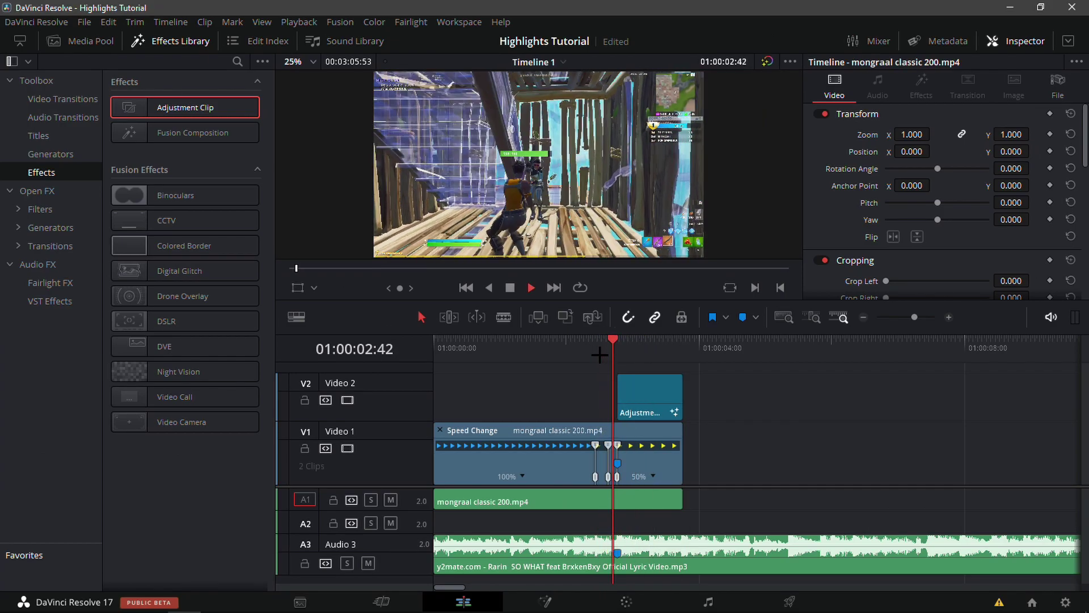
{"action": "left_click", "coordinate": [614, 349]}
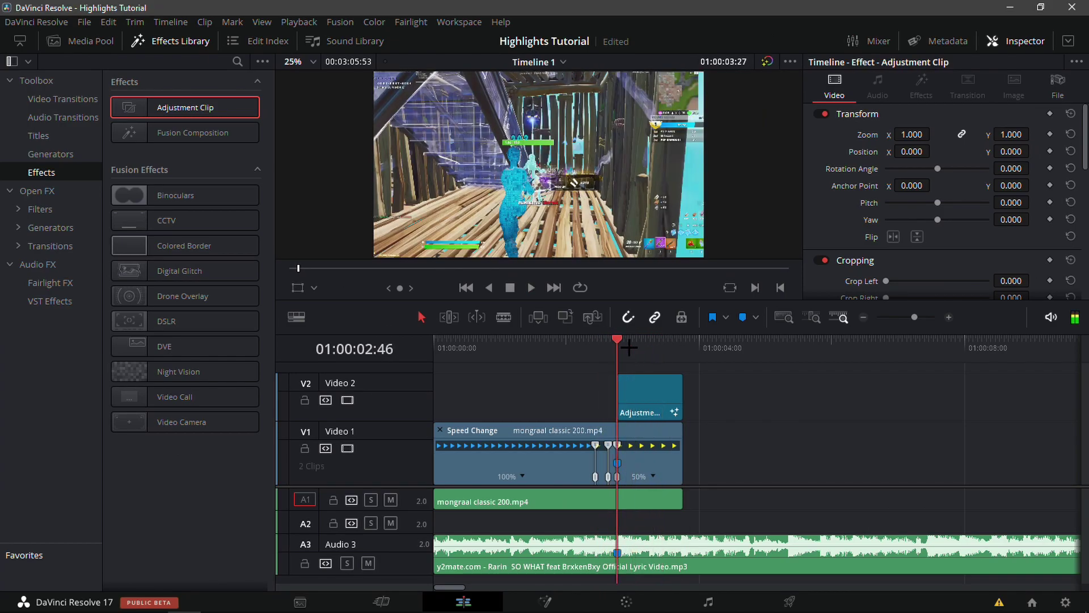
{"action": "key", "text": "space"}
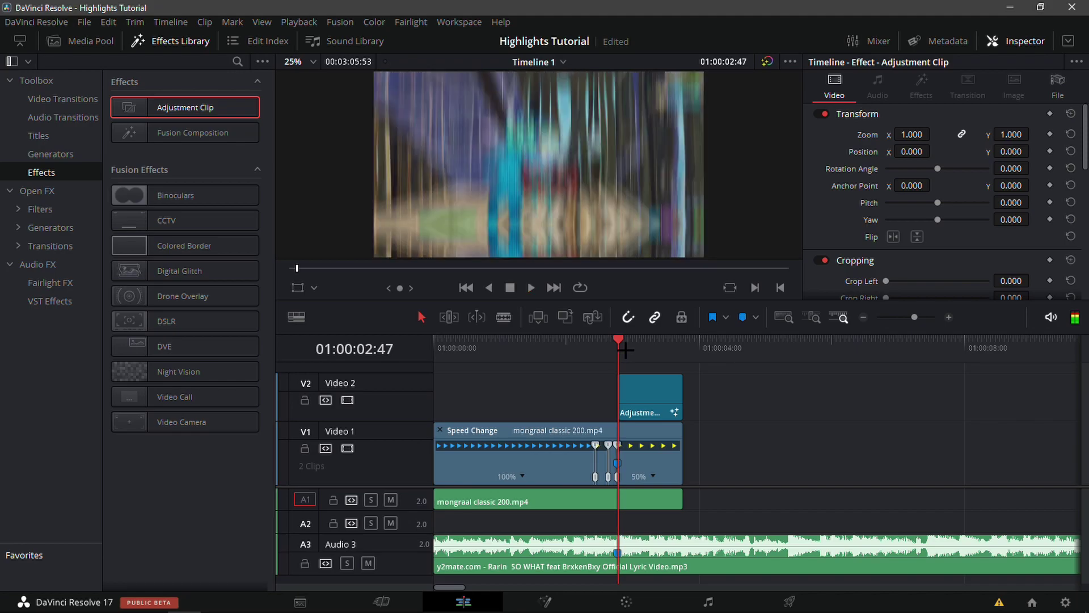
{"action": "left_click_drag", "start_coordinate": [624, 353], "coordinate": [712, 364]}
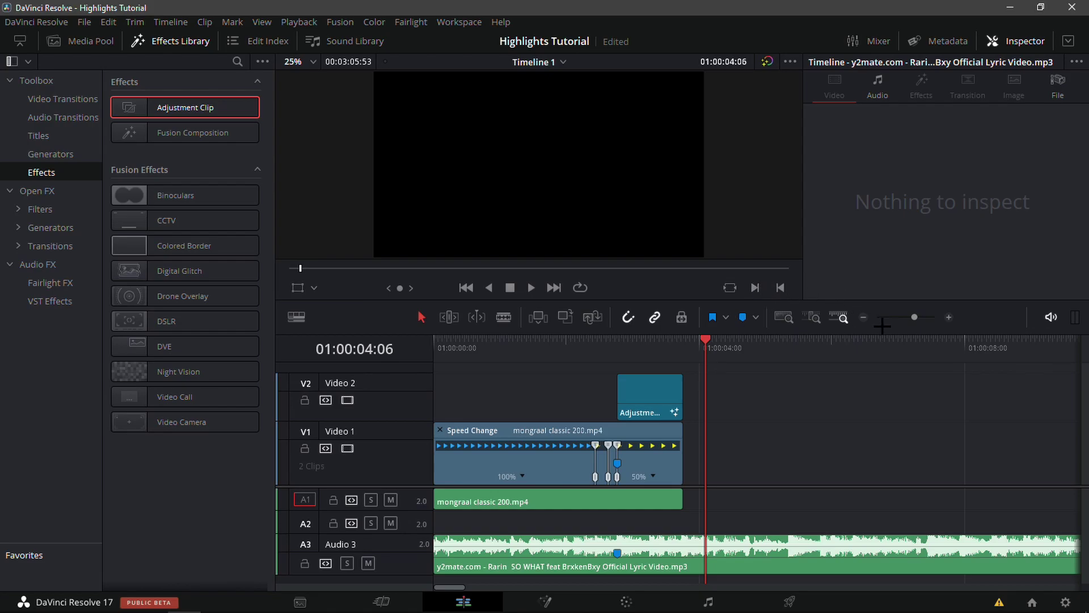
Step: Move the creative mongraal classic(1).mp4 clip closer to the first clip and play the song from its first marker
{"action": "left_click", "coordinate": [864, 319]}
{"action": "mouse_move", "coordinate": [916, 481]}
{"action": "left_mouse_down"}
{"action": "mouse_move", "coordinate": [855, 499]}
{"action": "mouse_move", "coordinate": [769, 497]}
{"action": "mouse_move", "coordinate": [627, 467]}
{"action": "mouse_move", "coordinate": [673, 454]}
{"action": "left_mouse_up"}
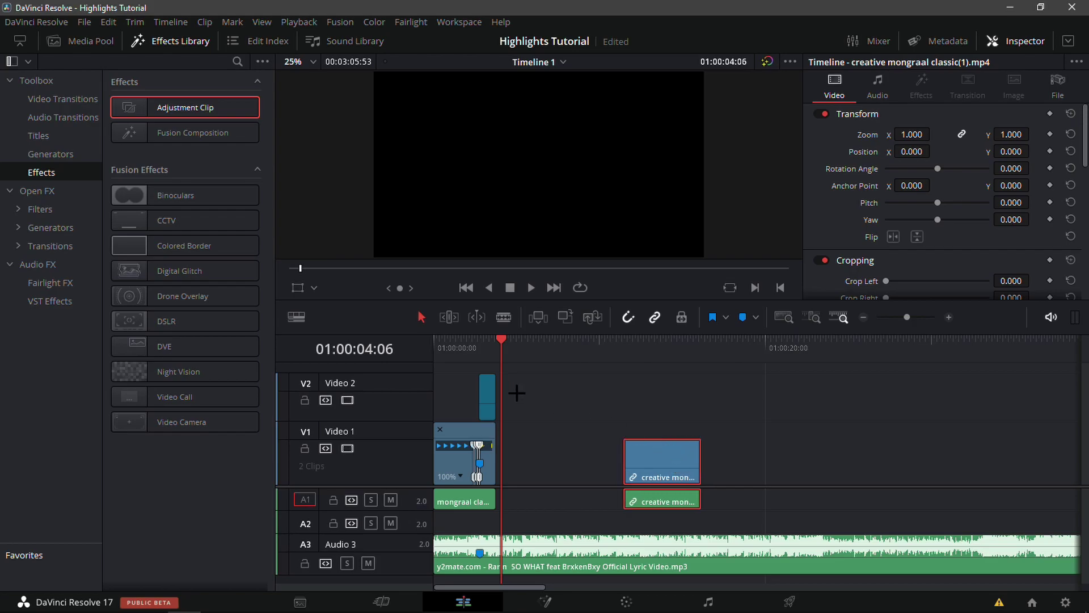
{"action": "left_click_drag", "start_coordinate": [497, 350], "coordinate": [480, 349]}
{"action": "left_click", "coordinate": [949, 317]}
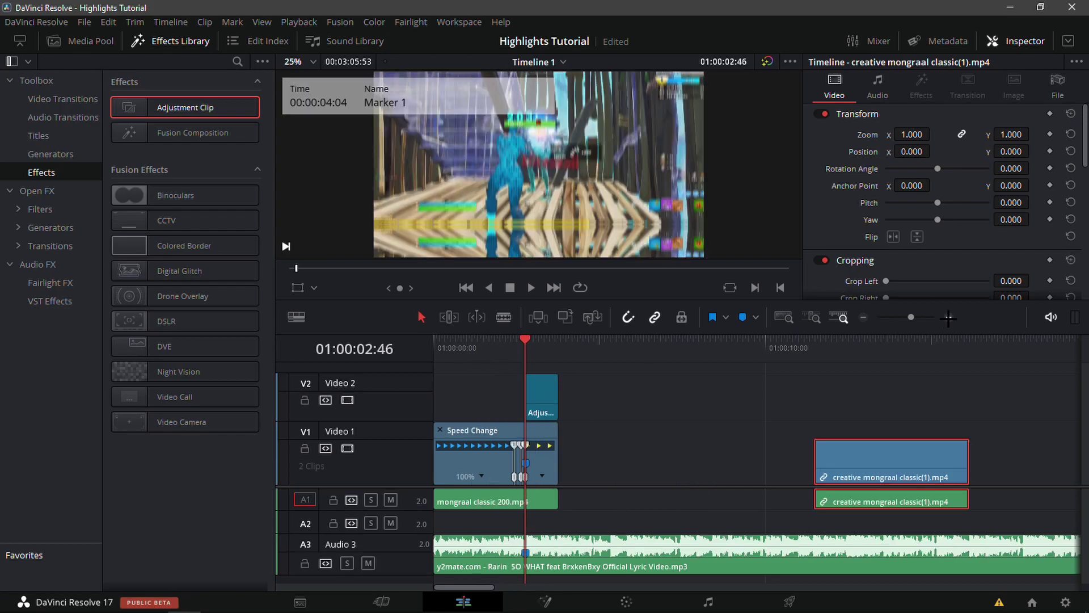
{"action": "key", "text": "space"}
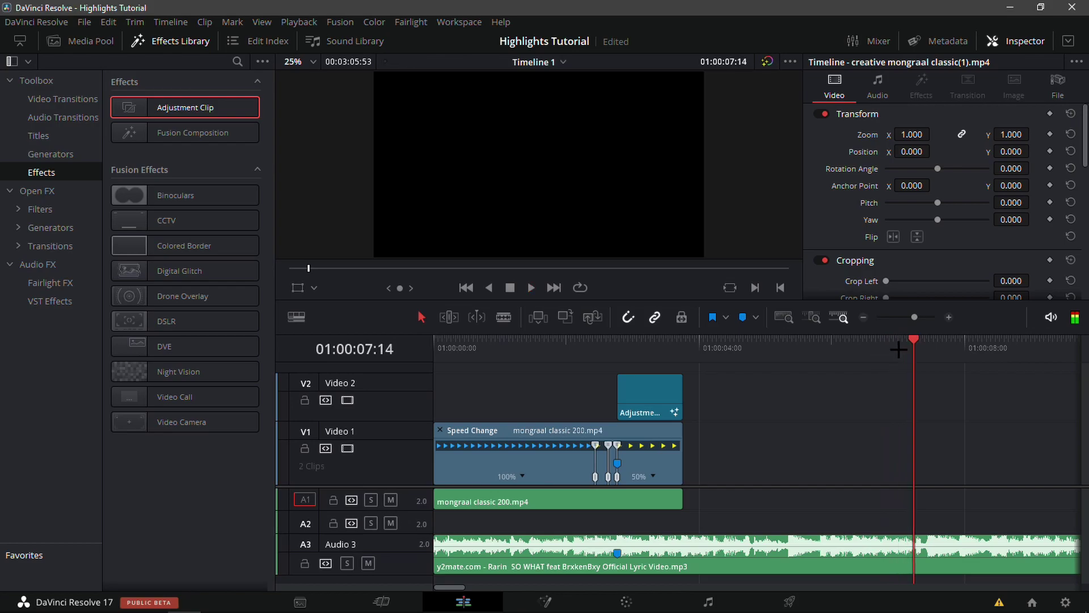
Step: Add a marker on the song track at the beat at 01:00:05:21
{"action": "left_click_drag", "start_coordinate": [755, 360], "coordinate": [791, 384]}
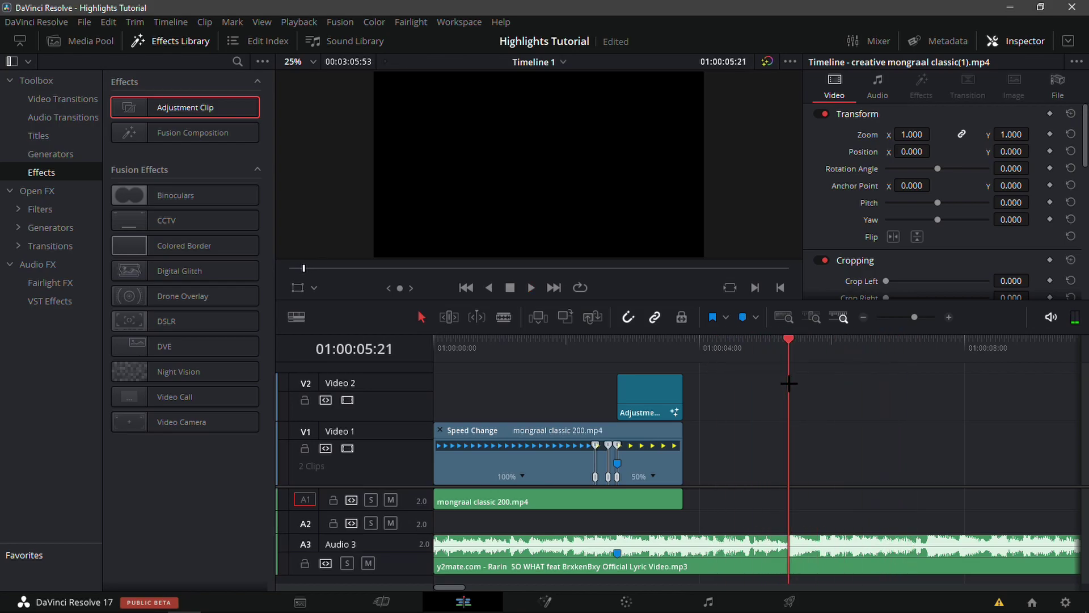
{"action": "left_click", "coordinate": [812, 540]}
{"action": "key", "text": "m"}
{"action": "key", "text": "m"}
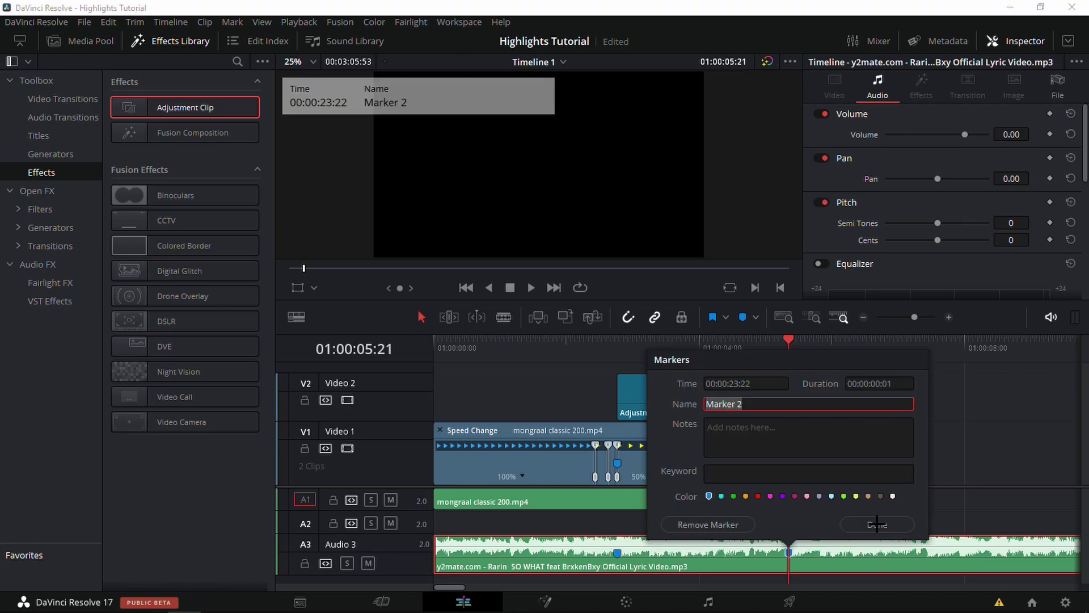
{"action": "left_click", "coordinate": [876, 523]}
Step: Move creative mongraal classic(1).mp4 to start at the second song marker, play the transition, and scrub to the shot at 01:00:08:29
{"action": "left_click", "coordinate": [863, 318]}
{"action": "left_click", "coordinate": [863, 318]}
{"action": "left_click_drag", "start_coordinate": [650, 481], "coordinate": [543, 478]}
{"action": "left_click", "coordinate": [496, 361]}
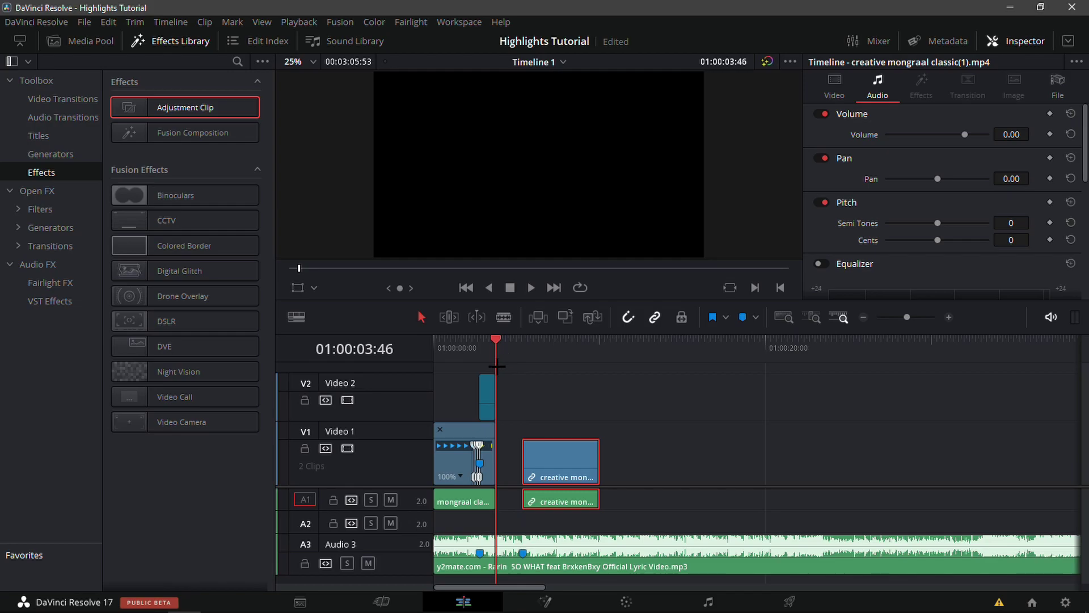
{"action": "key", "text": "space"}
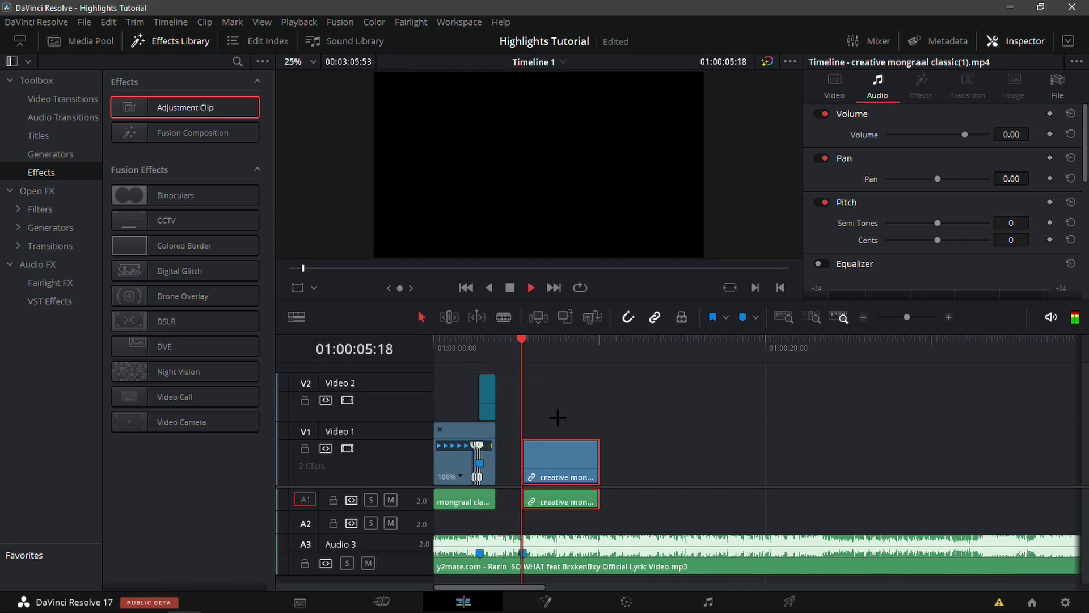
{"action": "left_click", "coordinate": [944, 317]}
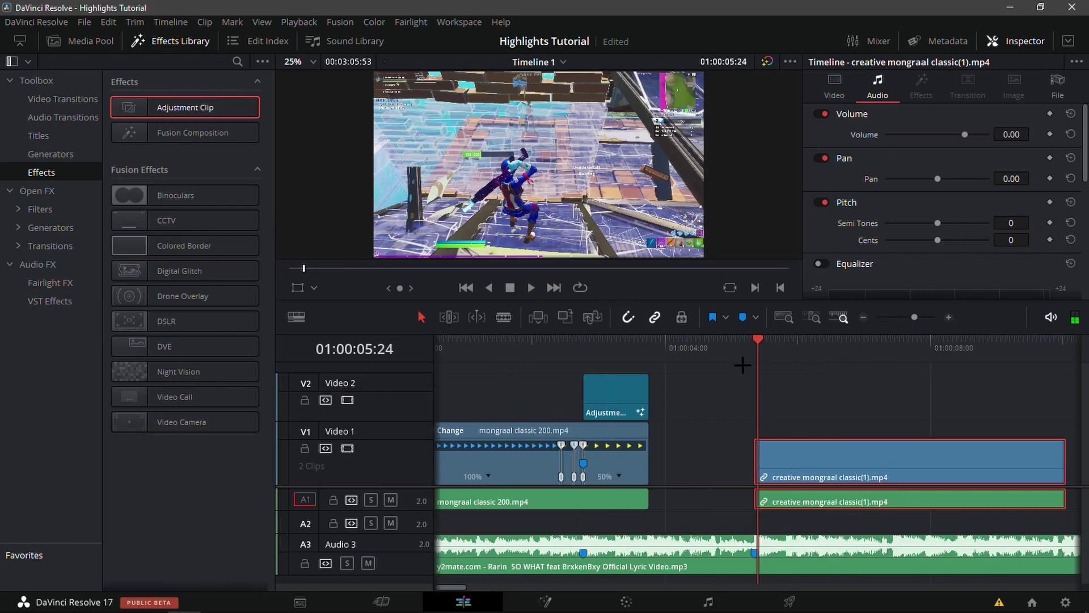
{"action": "left_click_drag", "start_coordinate": [742, 364], "coordinate": [961, 414]}
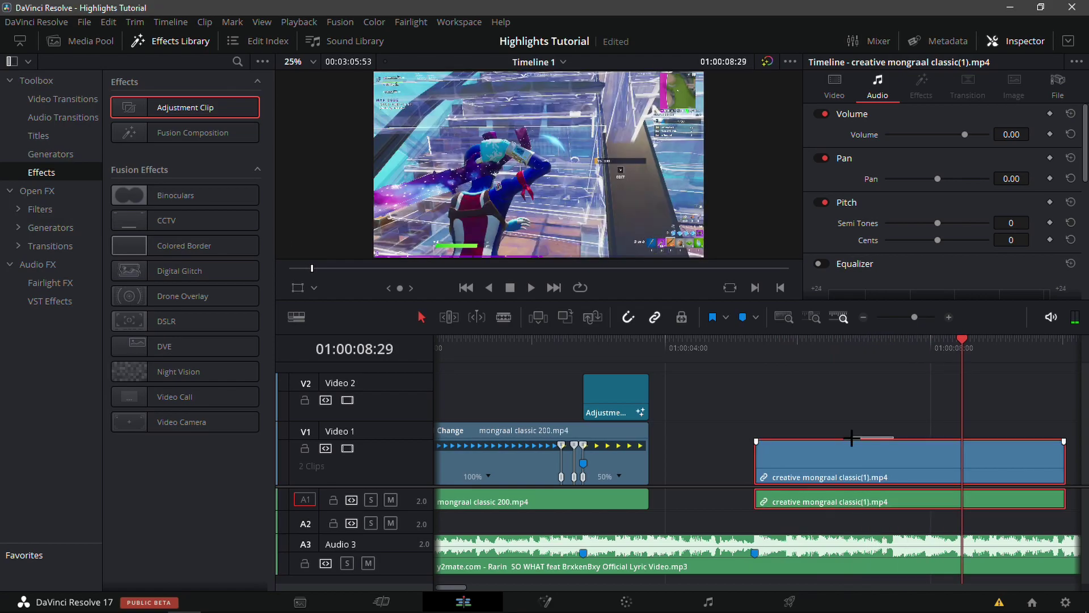
Step: Shift creative mongraal classic(1).mp4 slightly earlier and mark the frame of the shot in it at 01:00:08:30
{"action": "mouse_move", "coordinate": [850, 437]}
{"action": "left_mouse_down"}
{"action": "mouse_move", "coordinate": [806, 443]}
{"action": "mouse_move", "coordinate": [831, 436]}
{"action": "left_mouse_up"}
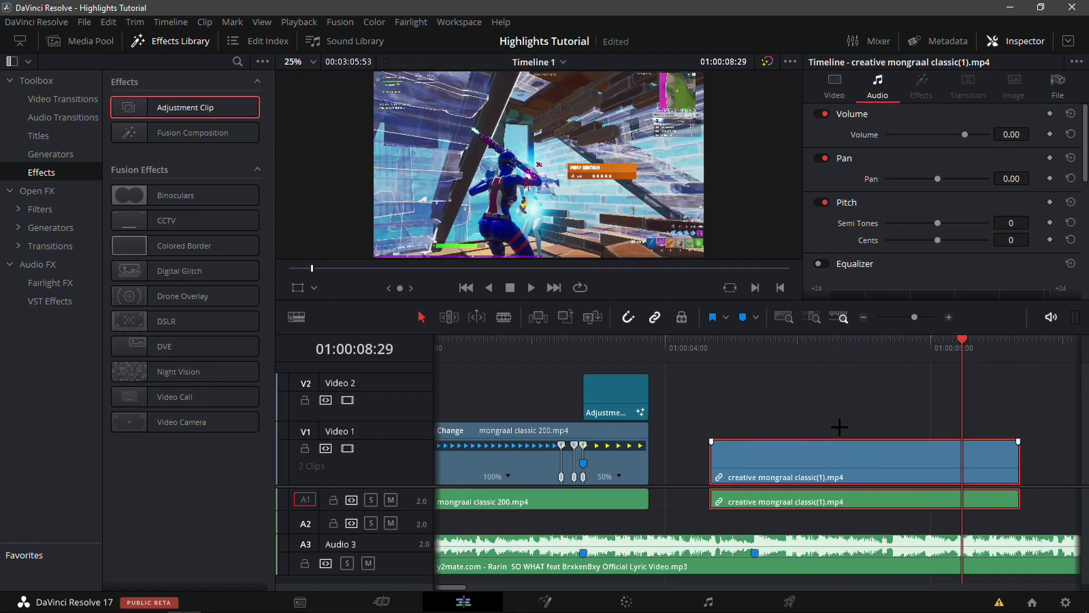
{"action": "key", "text": "Right"}
{"action": "scroll", "coordinate": [525, 169], "scroll_direction": "up", "scroll_amount": 5}
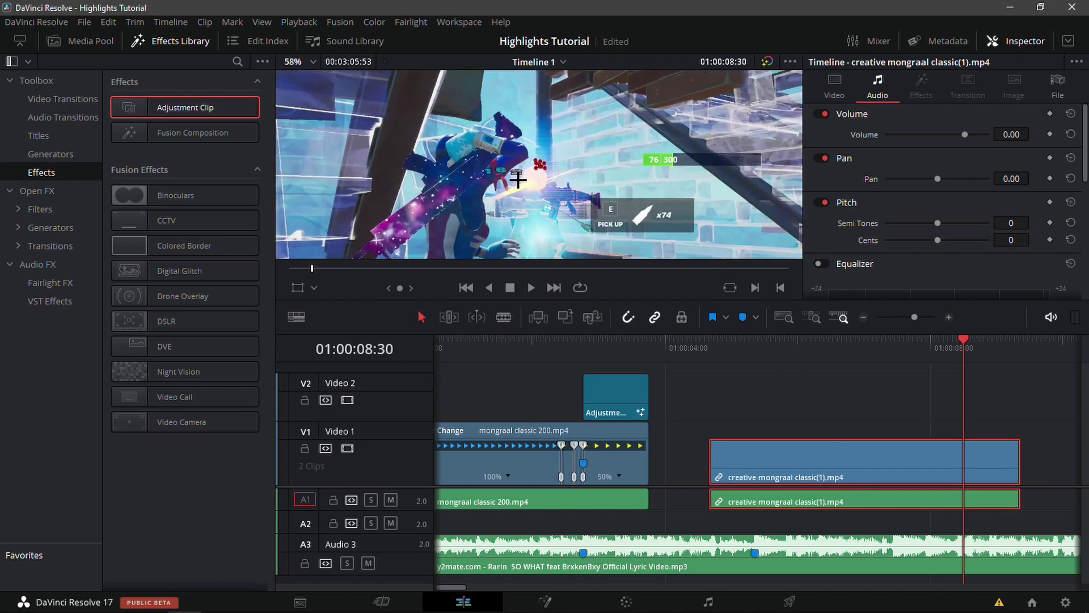
{"action": "scroll", "coordinate": [536, 169], "scroll_direction": "down", "scroll_amount": 5}
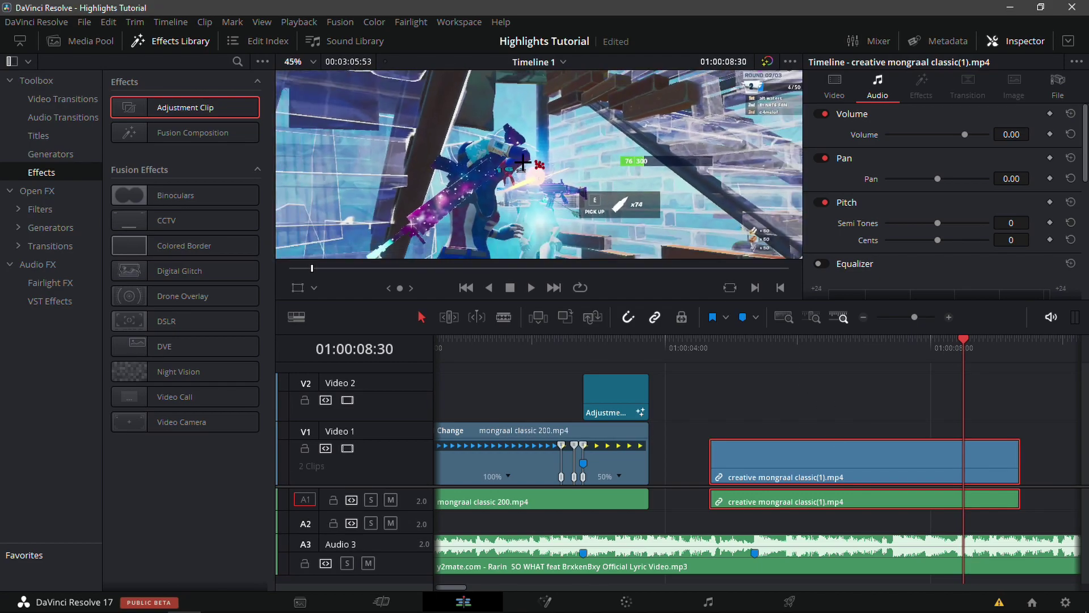
{"action": "scroll", "coordinate": [525, 191], "scroll_direction": "up", "scroll_amount": 1}
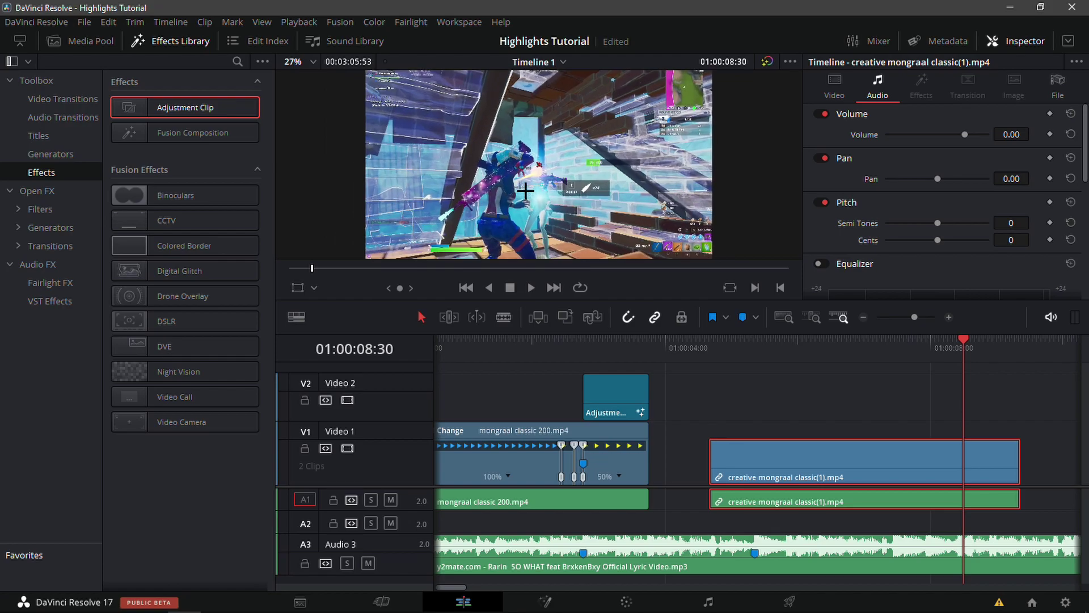
{"action": "key", "text": "ctrl+m"}
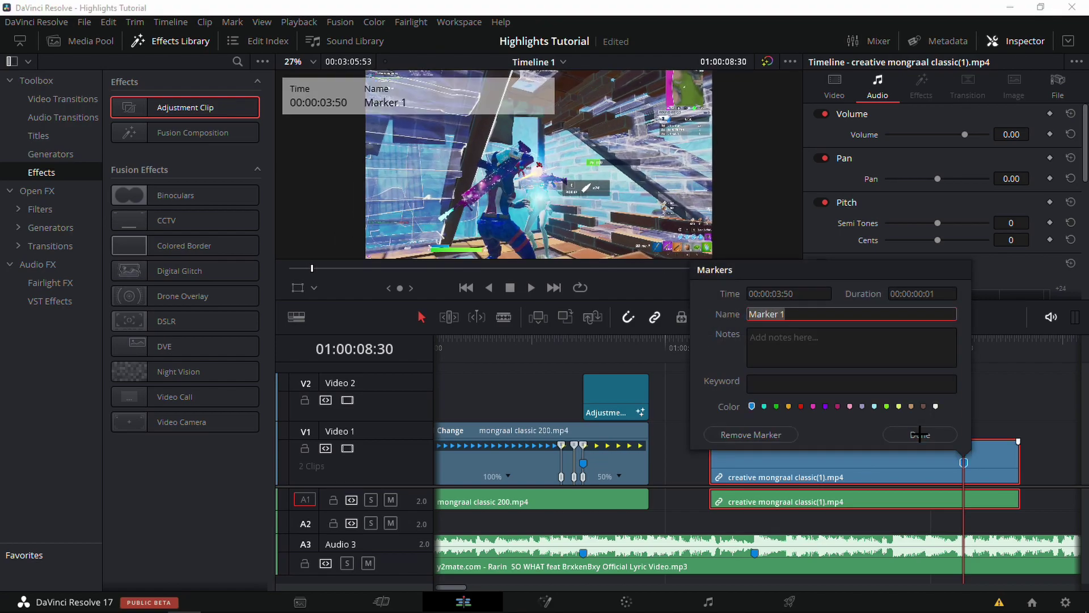
{"action": "left_click", "coordinate": [909, 436]}
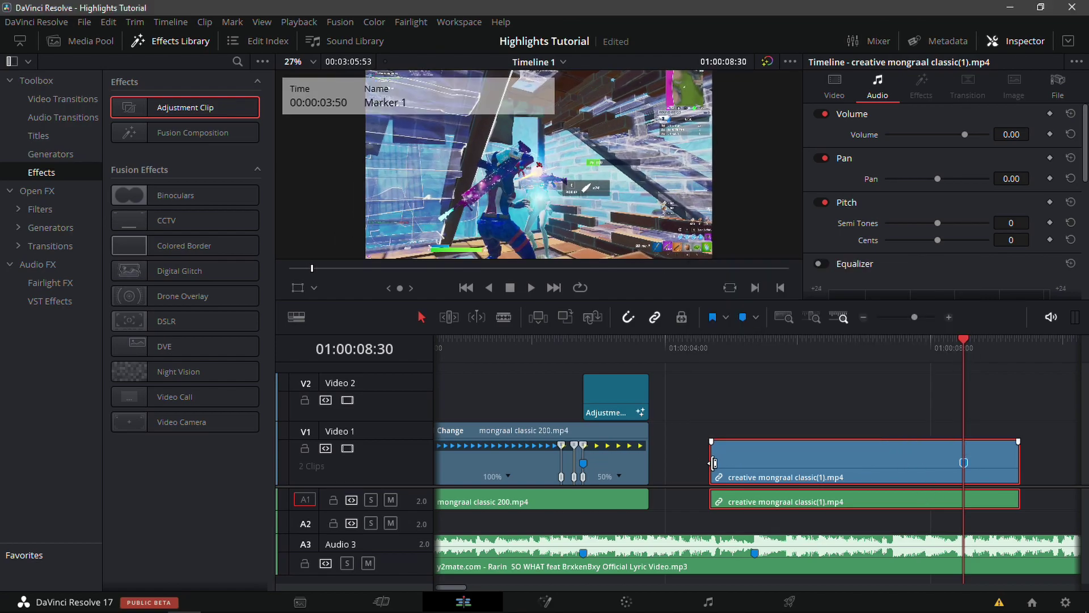
Step: Align the marker of creative mongraal classic(1).mp4 with the second song marker, make its start meet the first clip, and preview the sync
{"action": "mouse_move", "coordinate": [714, 463]}
{"action": "left_mouse_down"}
{"action": "mouse_move", "coordinate": [898, 463]}
{"action": "mouse_move", "coordinate": [700, 472]}
{"action": "left_mouse_up"}
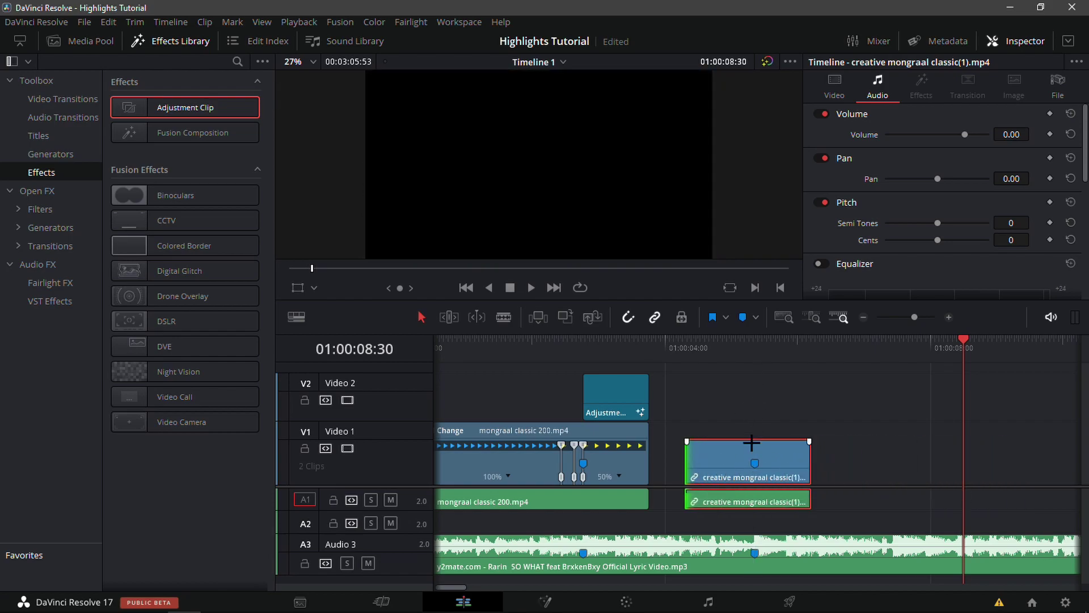
{"action": "left_click_drag", "start_coordinate": [682, 464], "coordinate": [652, 464]}
{"action": "left_click", "coordinate": [651, 349]}
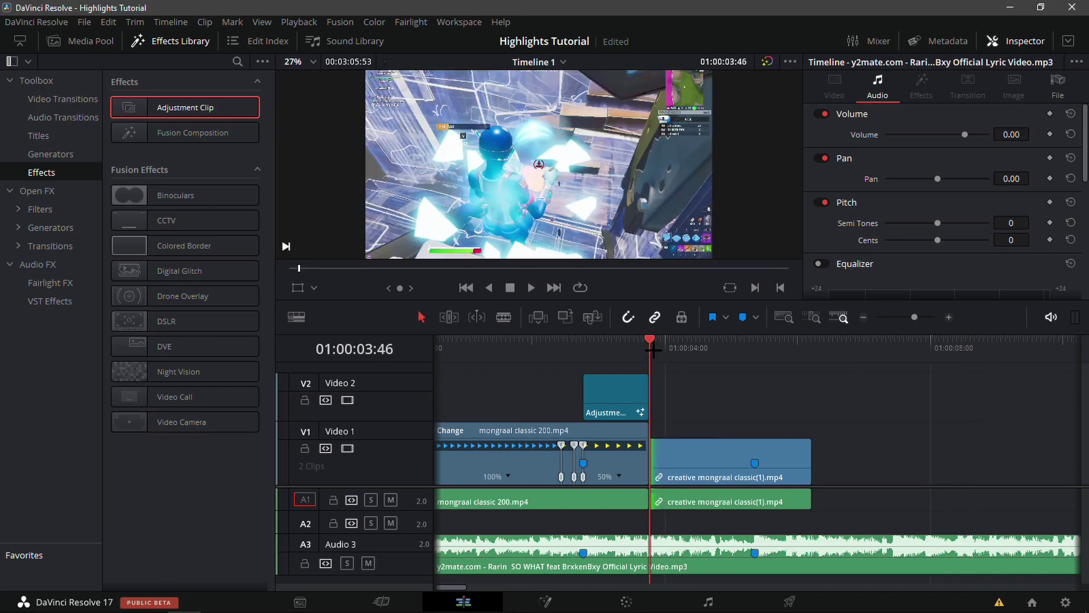
{"action": "key", "text": "space"}
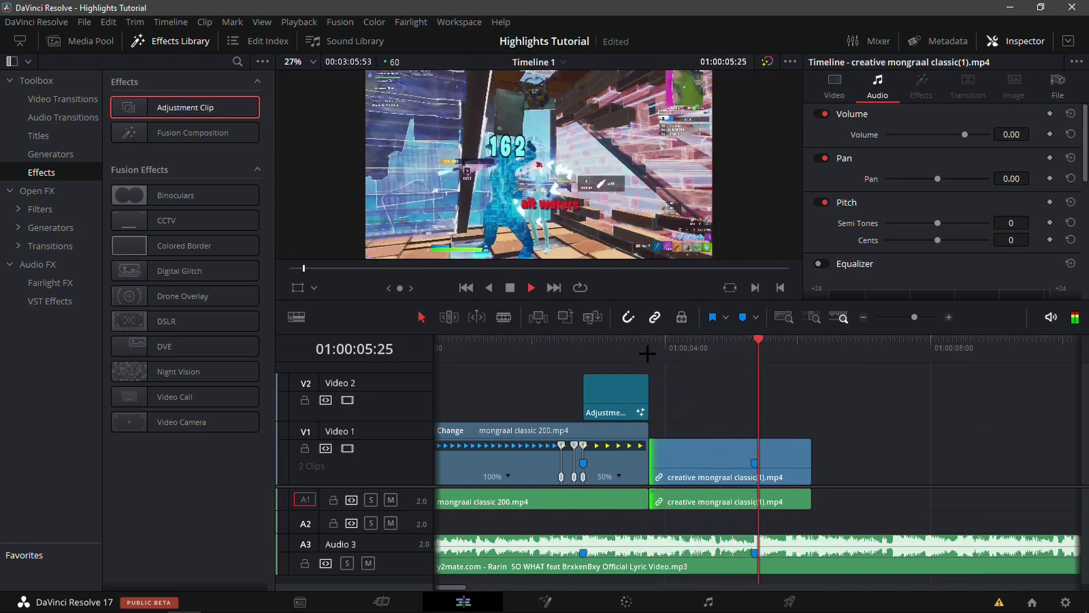
Step: Show the retime controls of creative mongraal classic(1).mp4, unlink its audio, and add a speed point at the shot marker, 01:00:05:21
{"action": "left_click_drag", "start_coordinate": [755, 358], "coordinate": [735, 379]}
{"action": "left_click", "coordinate": [746, 372]}
{"action": "left_click", "coordinate": [773, 466]}
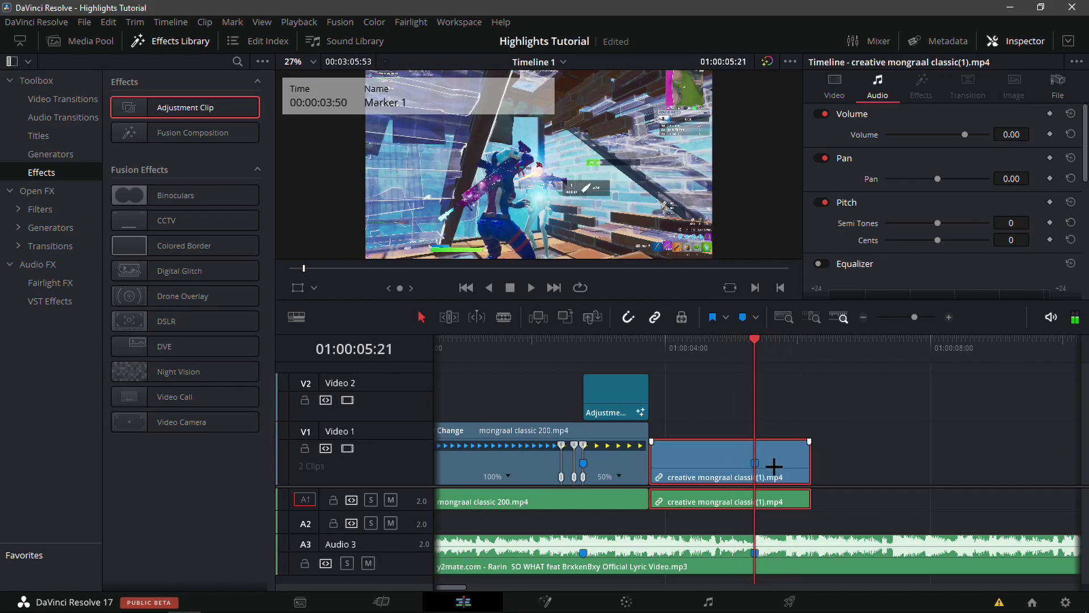
{"action": "key", "text": "ctrl+r"}
{"action": "right_click", "coordinate": [777, 467]}
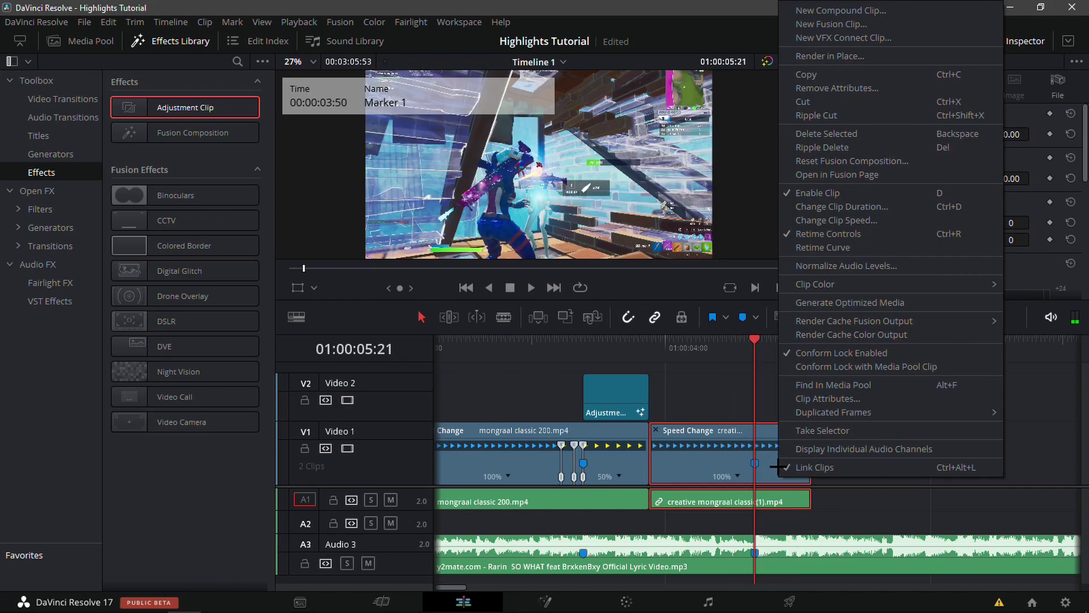
{"action": "left_click", "coordinate": [806, 465]}
{"action": "right_click", "coordinate": [738, 475]}
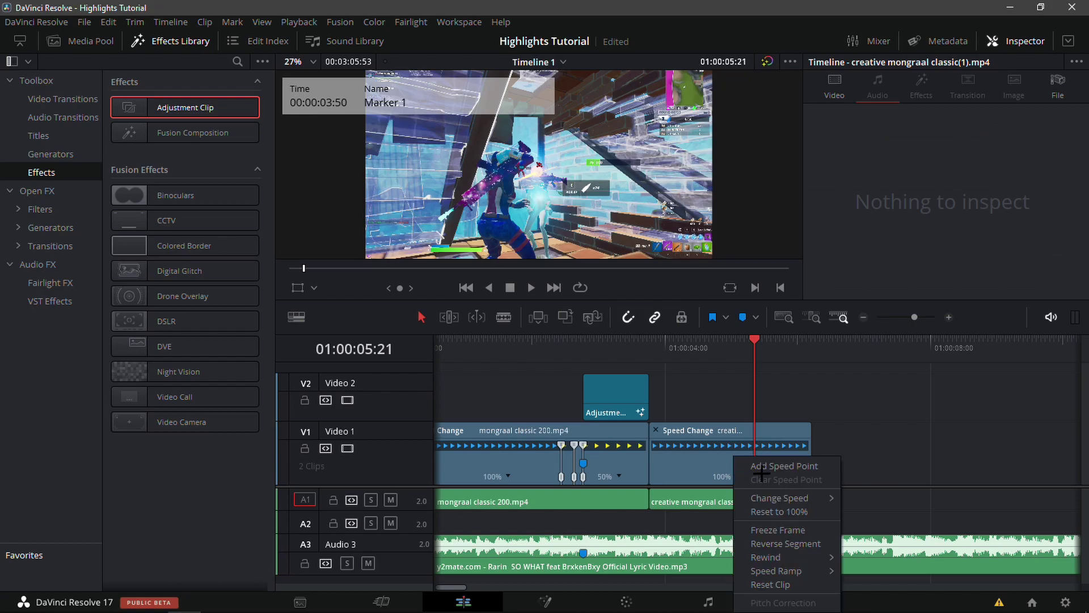
{"action": "left_click", "coordinate": [782, 465]}
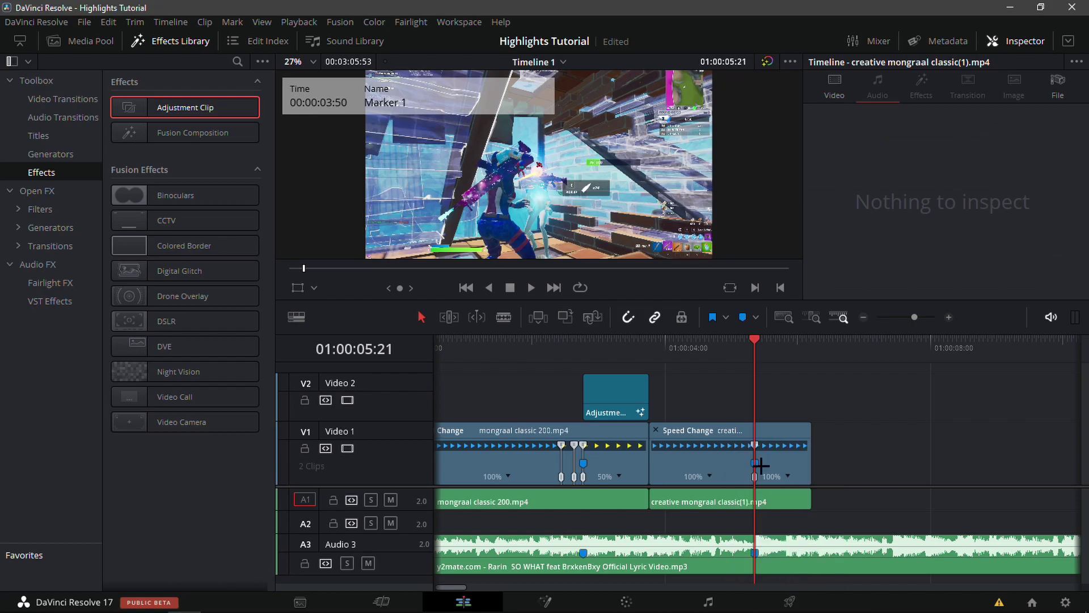
Step: Add a speed point in creative mongraal classic(1).mp4 at 01:00:05:01, ahead of the shot marker
{"action": "left_click", "coordinate": [960, 317]}
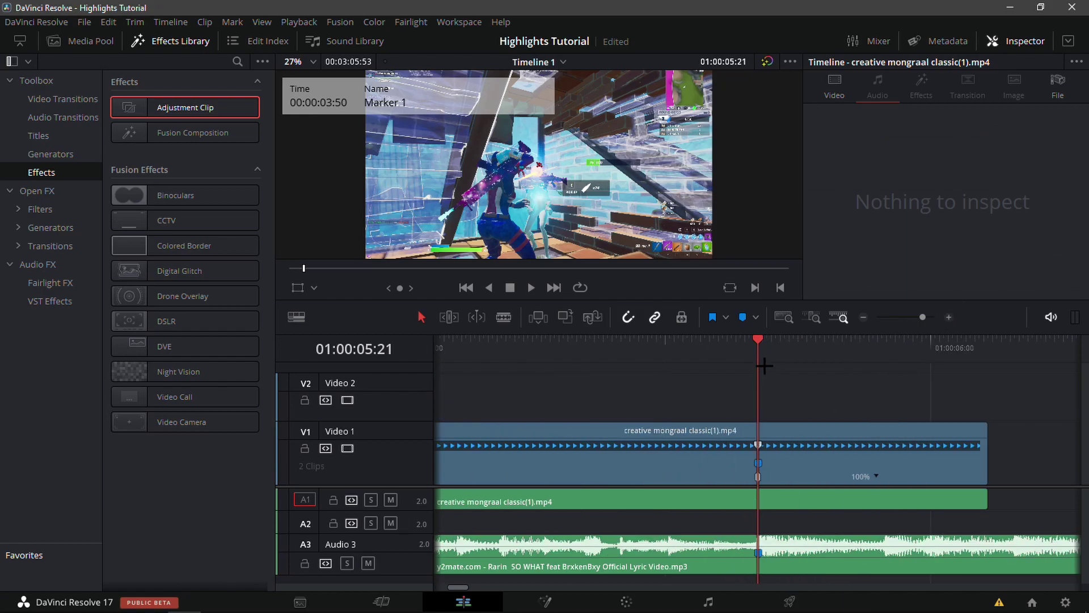
{"action": "left_click_drag", "start_coordinate": [762, 359], "coordinate": [669, 371]}
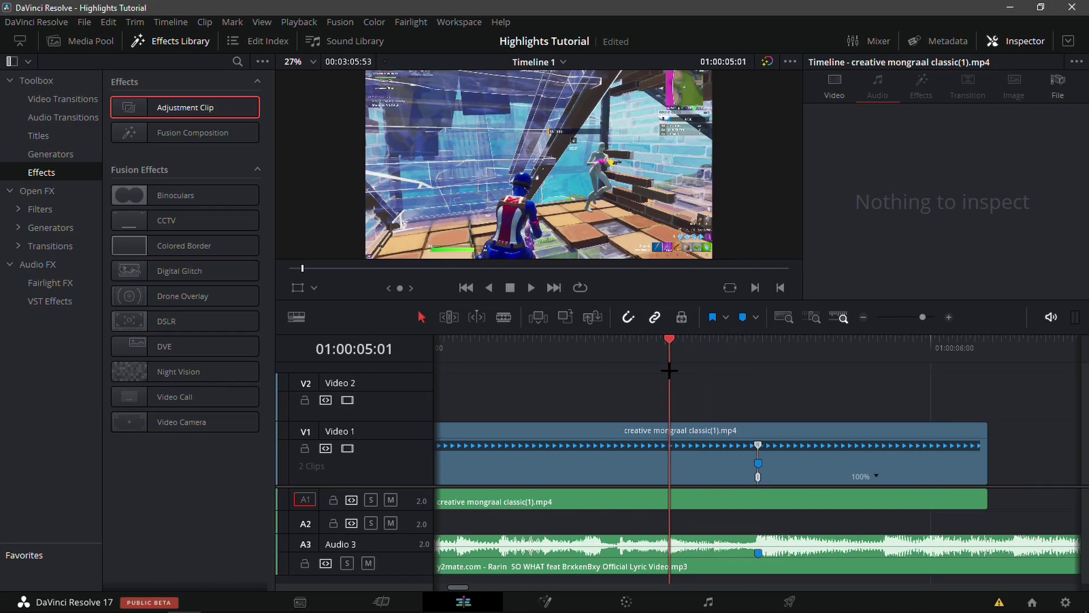
{"action": "right_click", "coordinate": [896, 483]}
{"action": "left_click", "coordinate": [913, 462]}
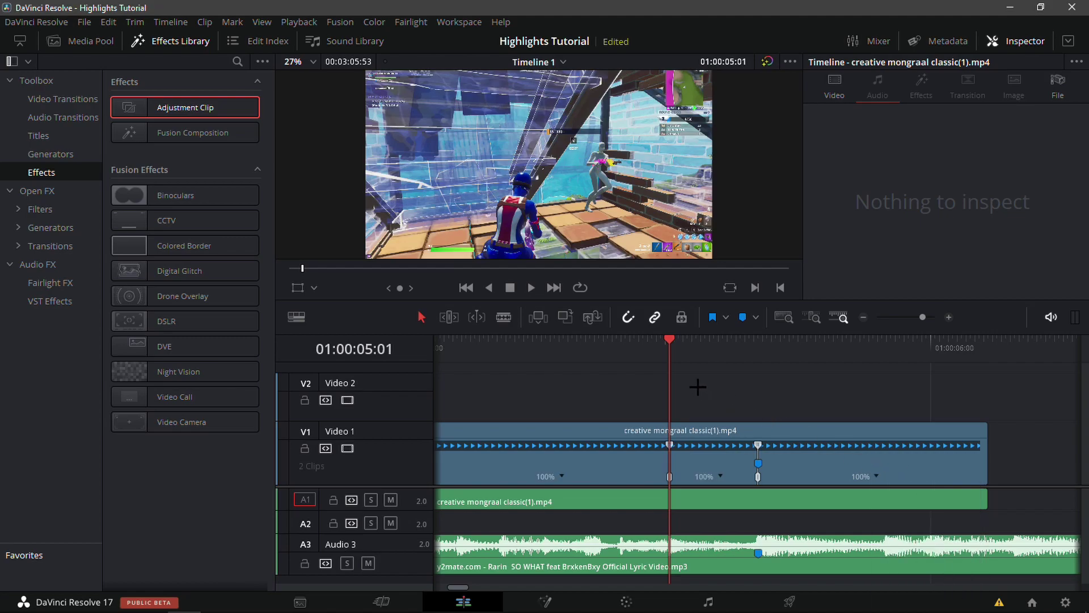
Step: Add another speed point at 01:00:05:11, midway between the two existing points of the second gameplay clip
{"action": "key", "text": "Right"}
{"action": "key", "text": "Right"}
{"action": "key", "text": "Right"}
{"action": "key", "text": "Right"}
{"action": "key", "text": "Right"}
{"action": "key", "text": "Right"}
{"action": "key", "text": "Right"}
{"action": "key", "text": "Right"}
{"action": "key", "text": "Right"}
{"action": "key", "text": "Right"}
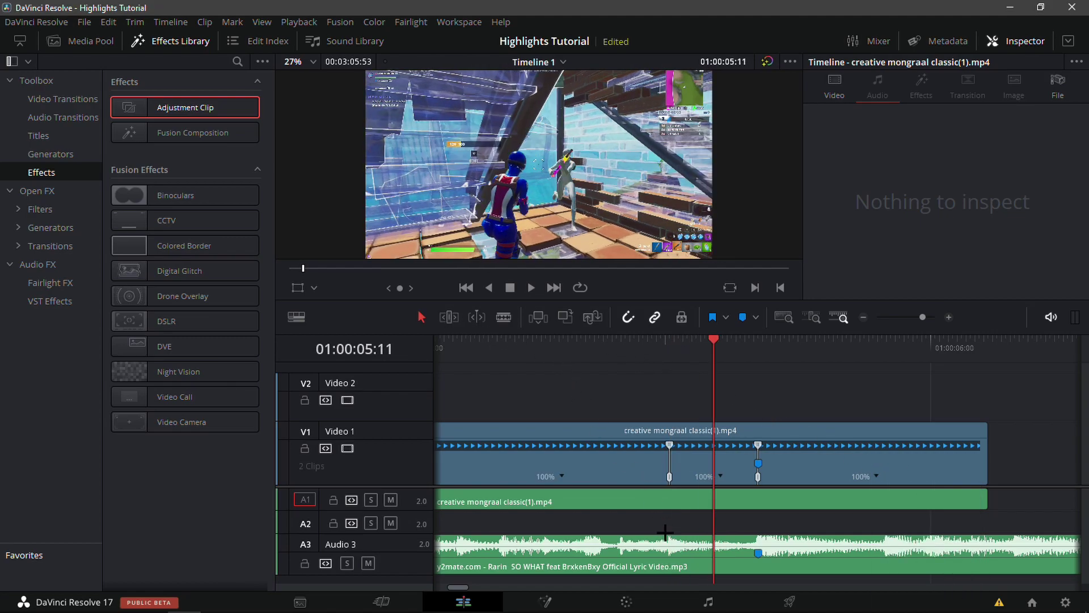
{"action": "right_click", "coordinate": [718, 479]}
{"action": "left_click", "coordinate": [743, 465]}
Step: Set the speed of the segment starting at 01:00:05:01 to 50% and of the segment following it to 200%
{"action": "right_click", "coordinate": [696, 477]}
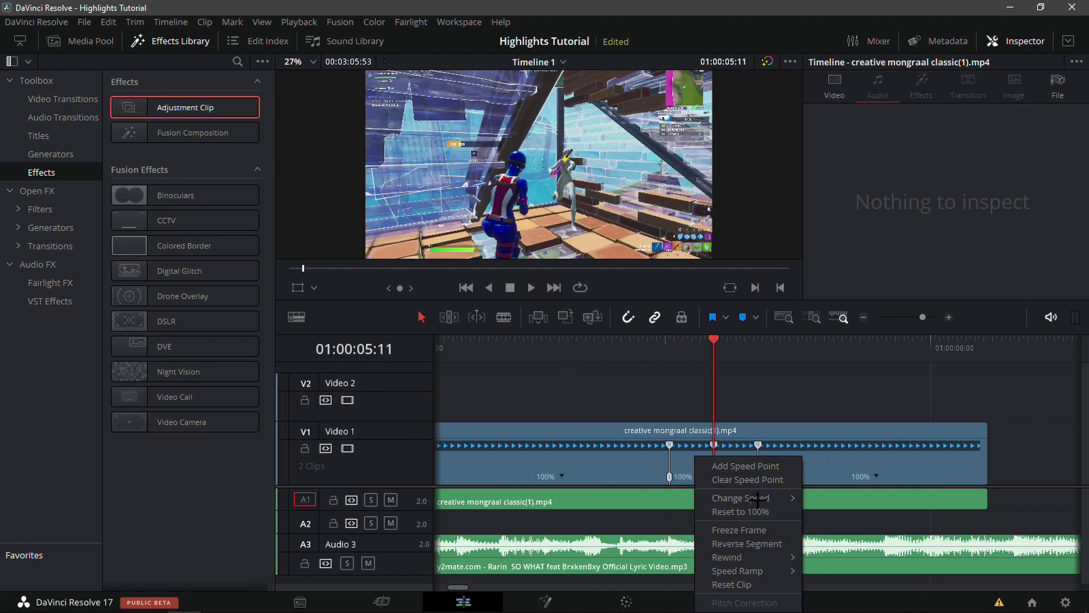
{"action": "mouse_move", "coordinate": [783, 497]}
{"action": "left_click", "coordinate": [828, 497]}
{"action": "right_click", "coordinate": [784, 474]}
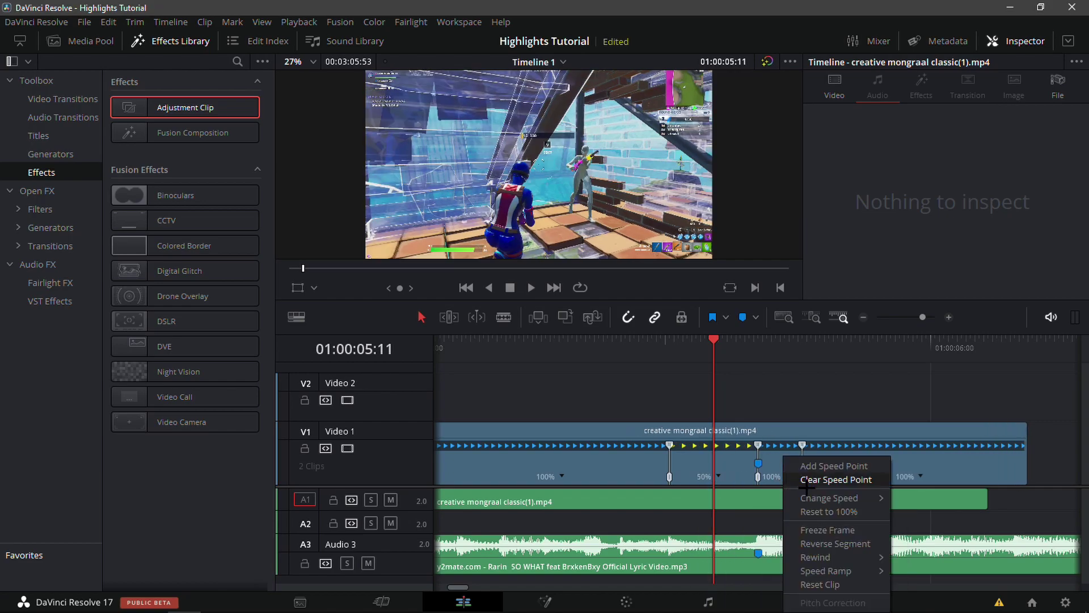
{"action": "mouse_move", "coordinate": [860, 502]}
{"action": "left_click", "coordinate": [936, 573]}
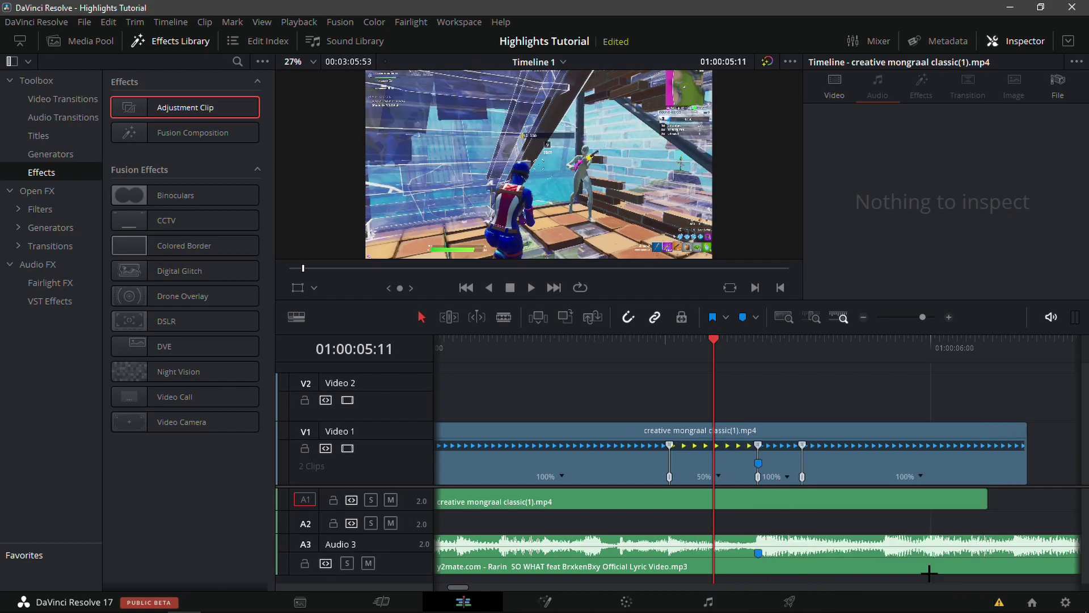
Step: Move the speed point ending the 200% segment of creative mongraal classic(1).mp4 slightly later, to about 01:00:05:27
{"action": "left_click", "coordinate": [771, 361]}
{"action": "key", "text": "Right"}
{"action": "key", "text": "Right"}
{"action": "key", "text": "Right"}
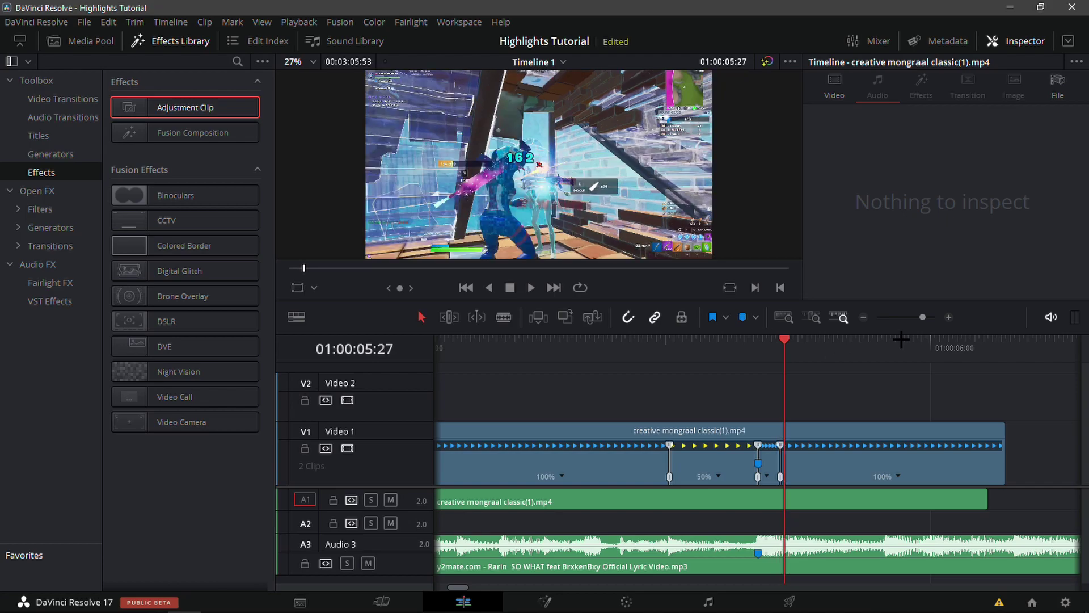
{"action": "left_click", "coordinate": [949, 316]}
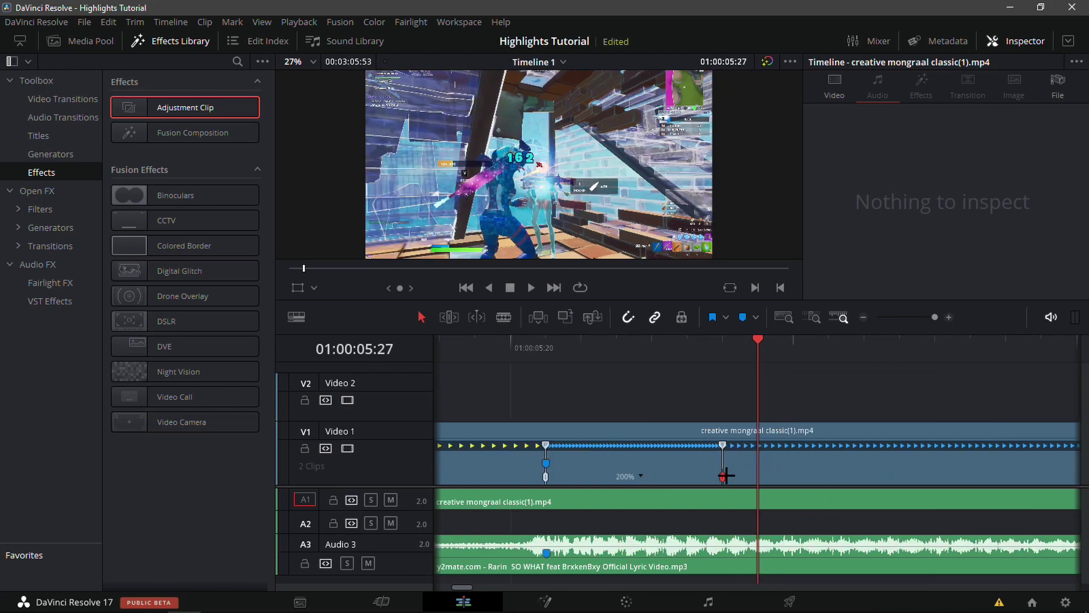
{"action": "left_click_drag", "start_coordinate": [725, 476], "coordinate": [761, 469]}
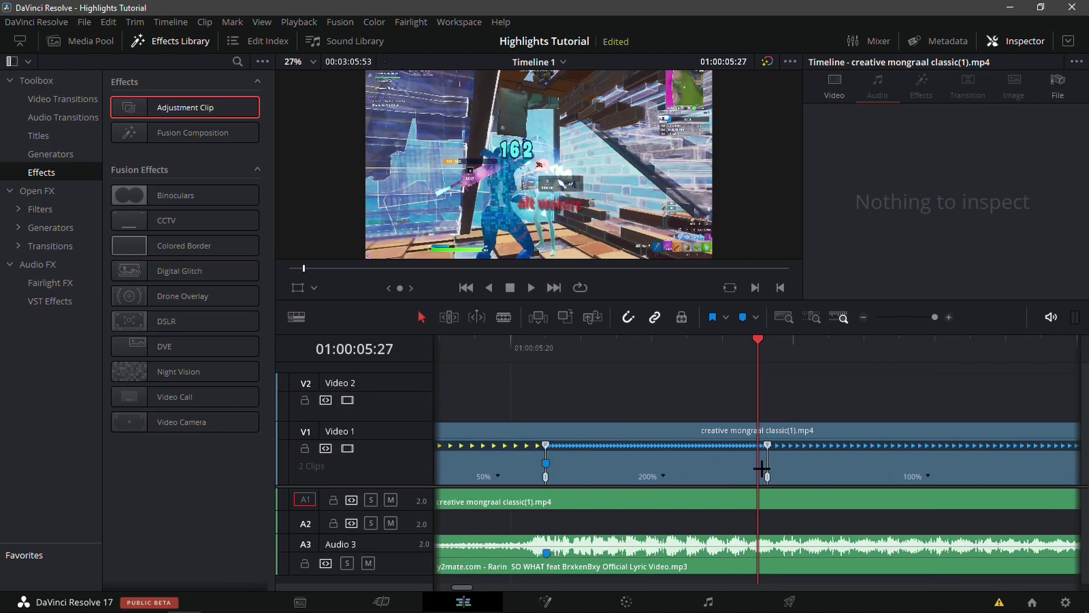
Step: Move the speed point between the 50% and 200% segments earlier so the 200% segment ends on the shot marker at 01:00:05:21
{"action": "left_click", "coordinate": [864, 316]}
{"action": "mouse_move", "coordinate": [757, 357]}
{"action": "left_mouse_down"}
{"action": "mouse_move", "coordinate": [735, 374]}
{"action": "mouse_move", "coordinate": [698, 478]}
{"action": "mouse_move", "coordinate": [631, 487]}
{"action": "left_mouse_up"}
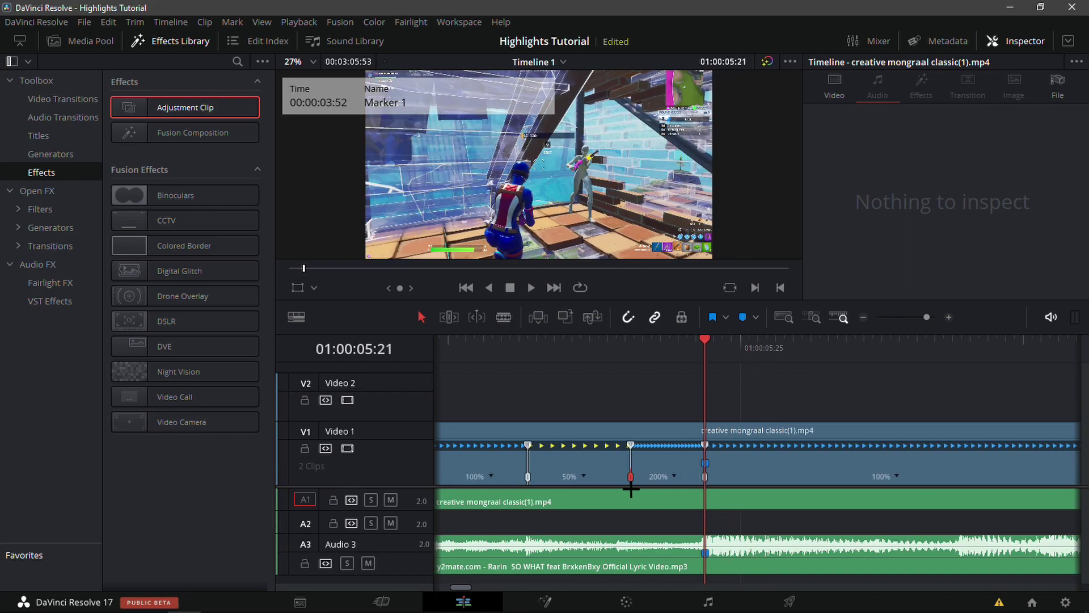
{"action": "key", "text": "Left"}
{"action": "key", "text": "Left"}
{"action": "key", "text": "Left"}
{"action": "key", "text": "Left"}
{"action": "key", "text": "Left"}
{"action": "key", "text": "Left"}
{"action": "key", "text": "Left"}
{"action": "key", "text": "space"}
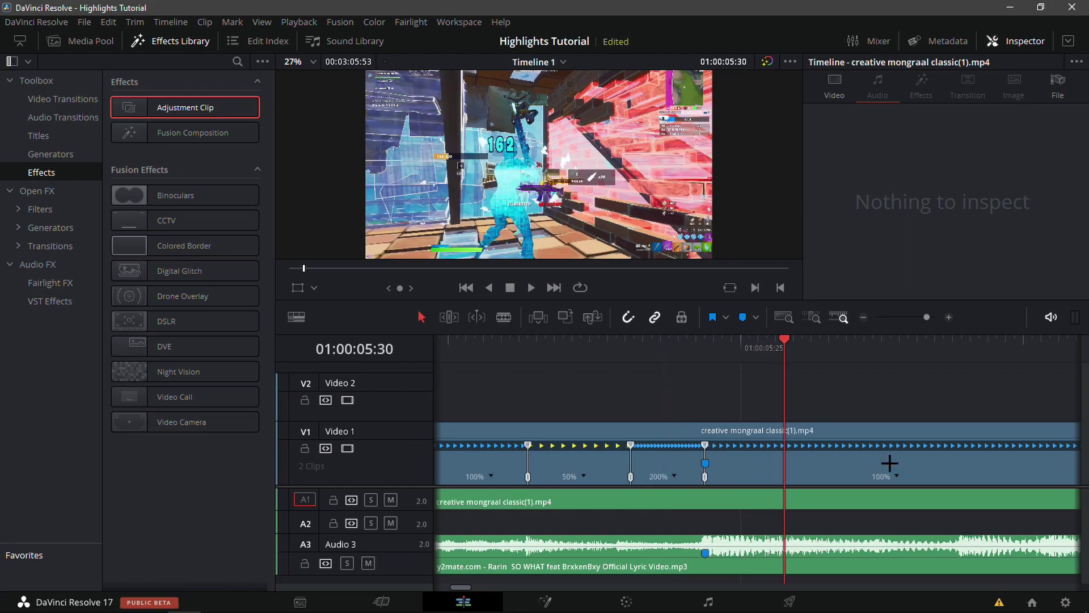
Step: Set the speed of the segment after the shot marker to 50%
{"action": "right_click", "coordinate": [889, 462]}
{"action": "mouse_move", "coordinate": [927, 497]}
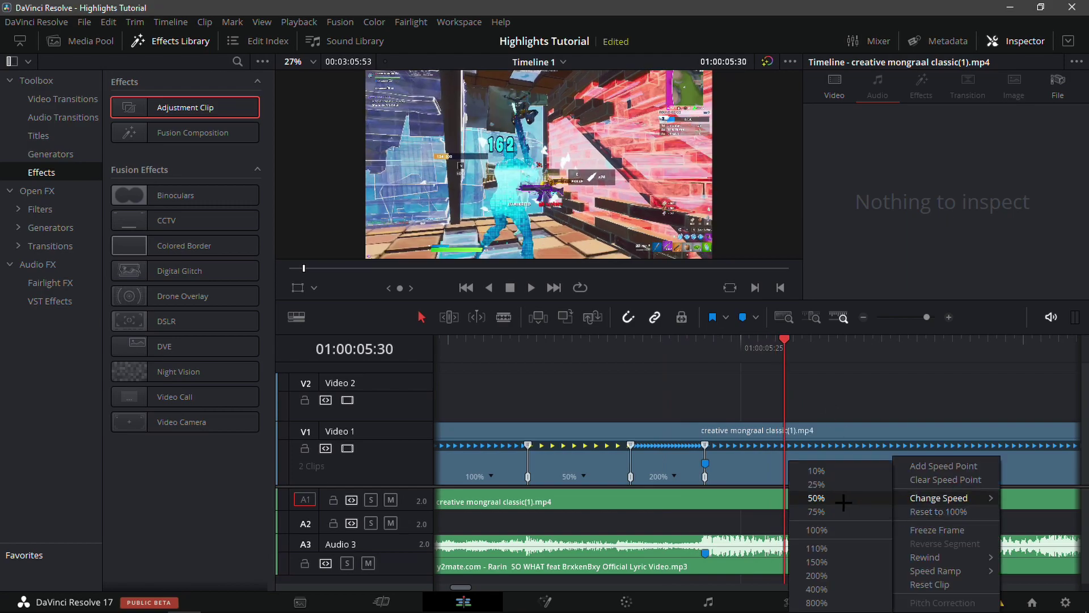
{"action": "left_click", "coordinate": [817, 498]}
Step: Trim the end of the second gameplay clip's video back to 01:00:06:21 and play back the section around the shot
{"action": "left_click", "coordinate": [862, 317]}
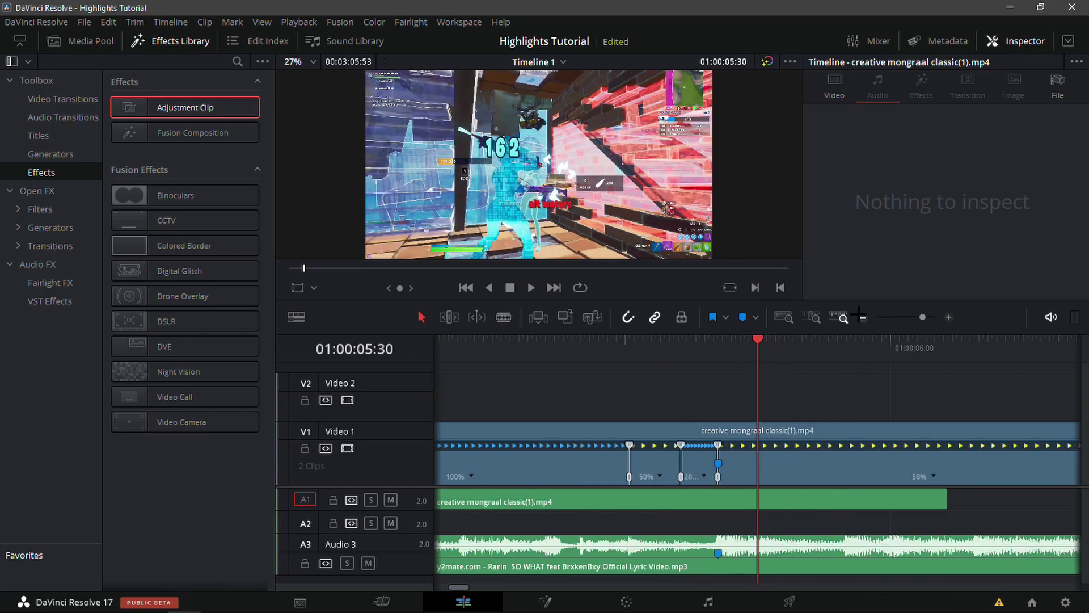
{"action": "left_click", "coordinate": [862, 316]}
{"action": "left_click", "coordinate": [730, 357]}
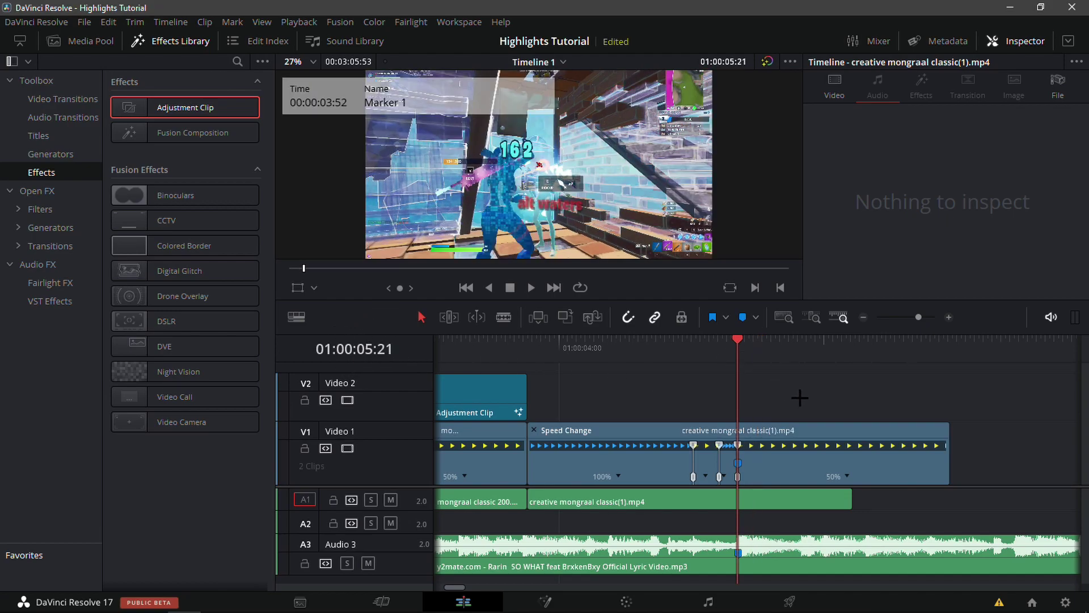
{"action": "left_click_drag", "start_coordinate": [738, 351], "coordinate": [868, 353]}
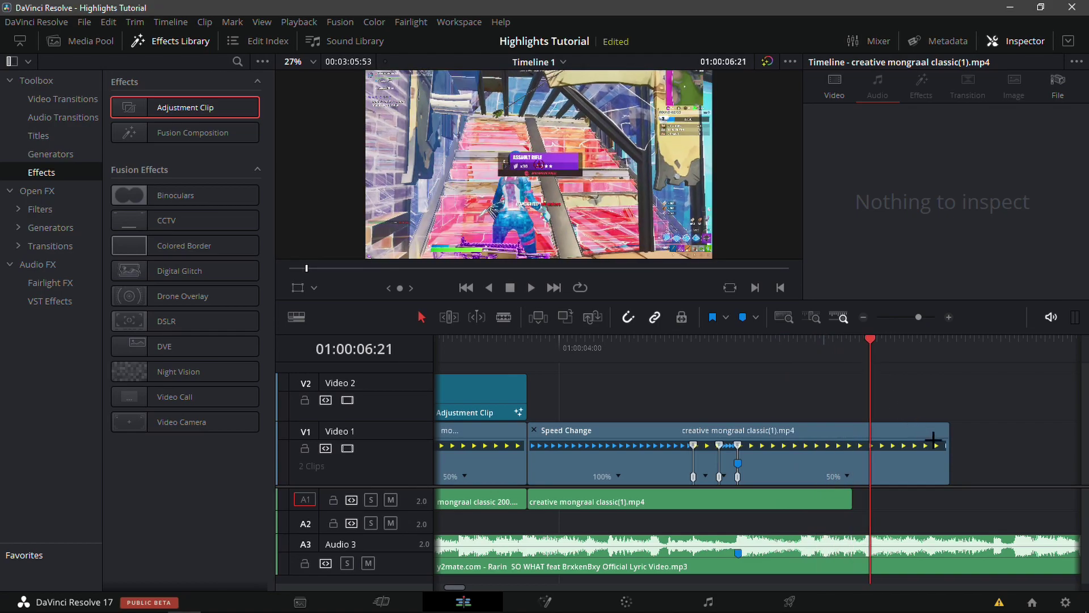
{"action": "left_click_drag", "start_coordinate": [933, 440], "coordinate": [869, 445]}
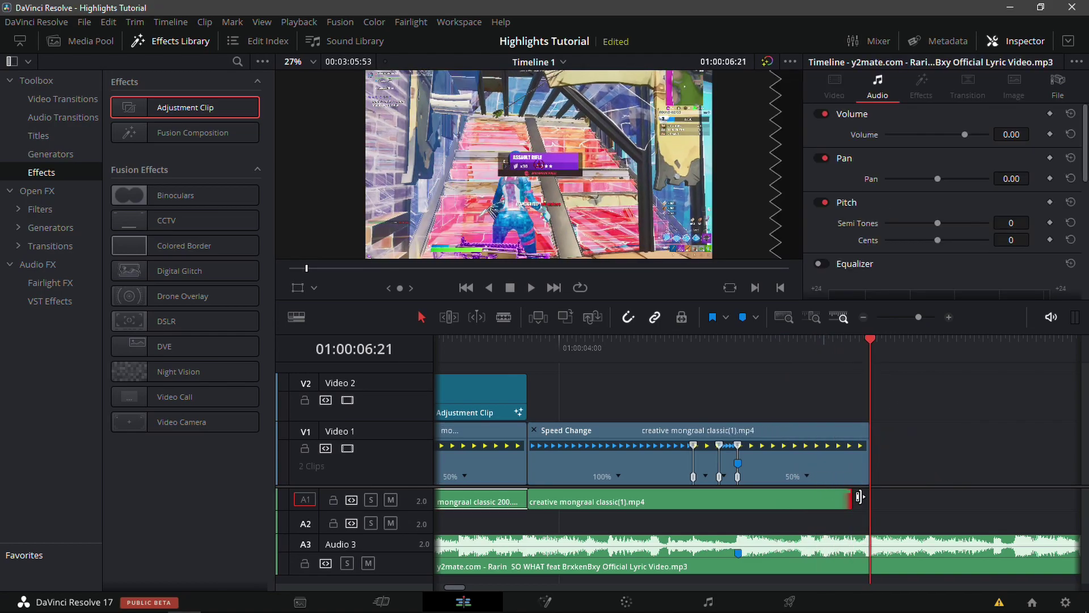
{"action": "left_click_drag", "start_coordinate": [860, 496], "coordinate": [860, 497]}
{"action": "left_click_drag", "start_coordinate": [857, 353], "coordinate": [673, 415]}
{"action": "key", "text": "space"}
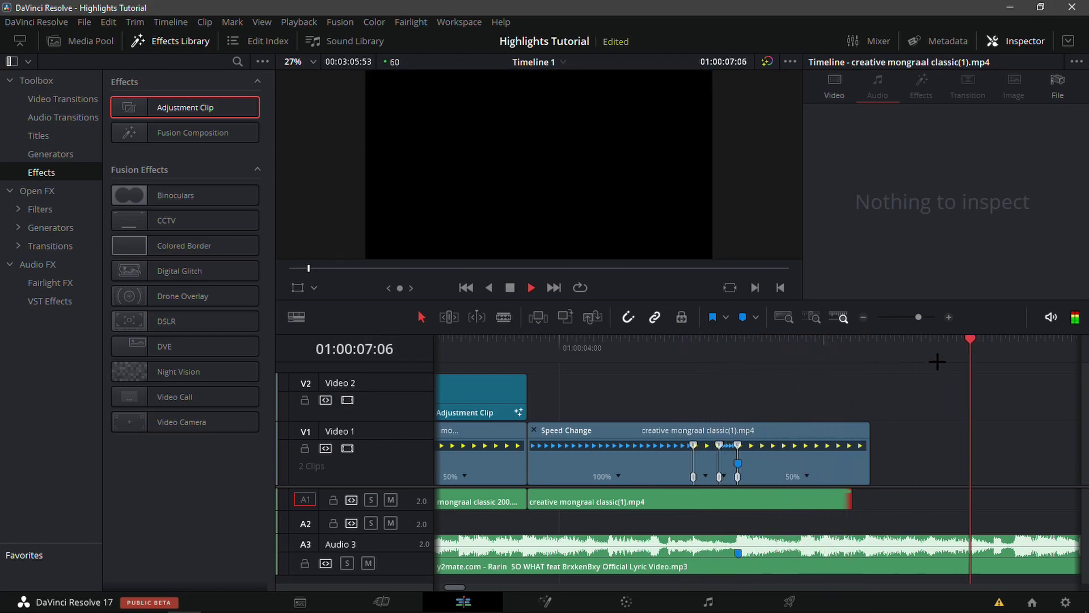
{"action": "left_click_drag", "start_coordinate": [937, 362], "coordinate": [807, 422]}
{"action": "left_click", "coordinate": [955, 459]}
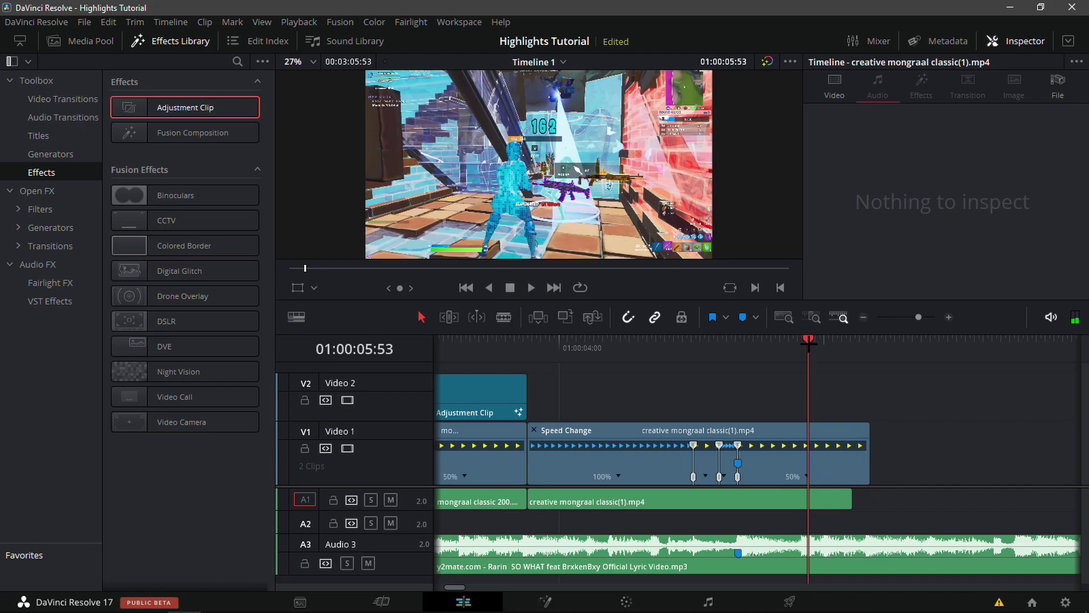
Step: Trim the second gameplay clip's video to the end of its audio at 01:00:06:13 and play the clip back across the shot
{"action": "left_click_drag", "start_coordinate": [808, 397], "coordinate": [845, 356]}
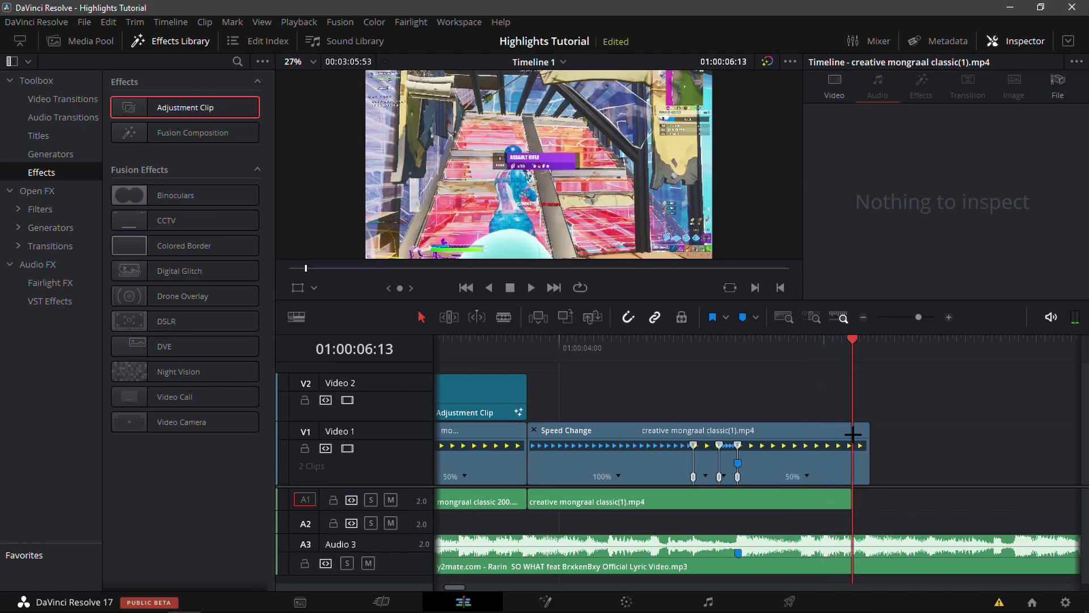
{"action": "left_click_drag", "start_coordinate": [870, 455], "coordinate": [852, 454]}
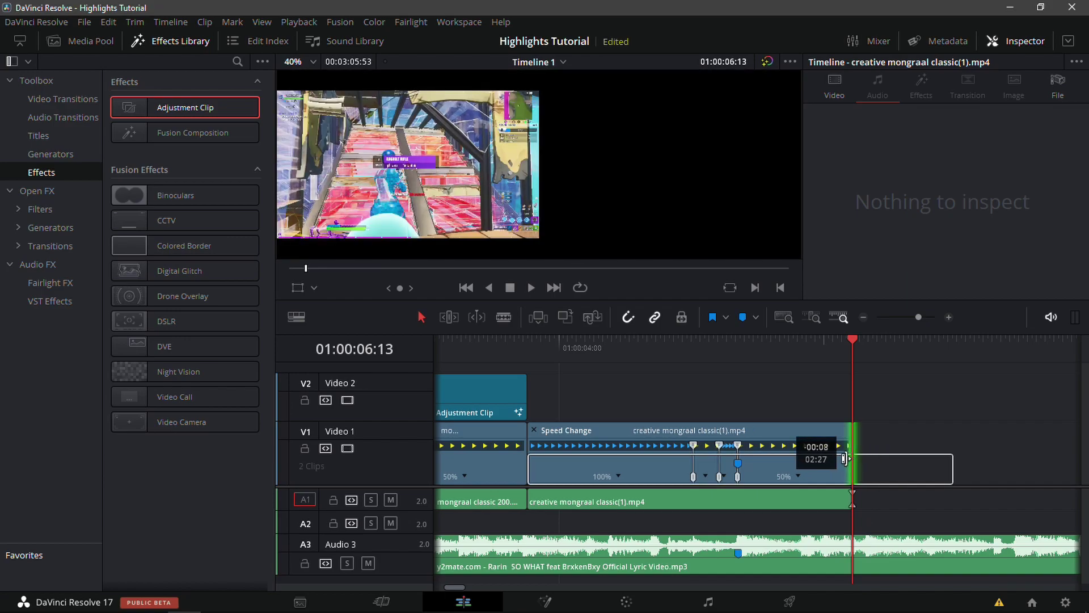
{"action": "left_click_drag", "start_coordinate": [845, 363], "coordinate": [668, 392]}
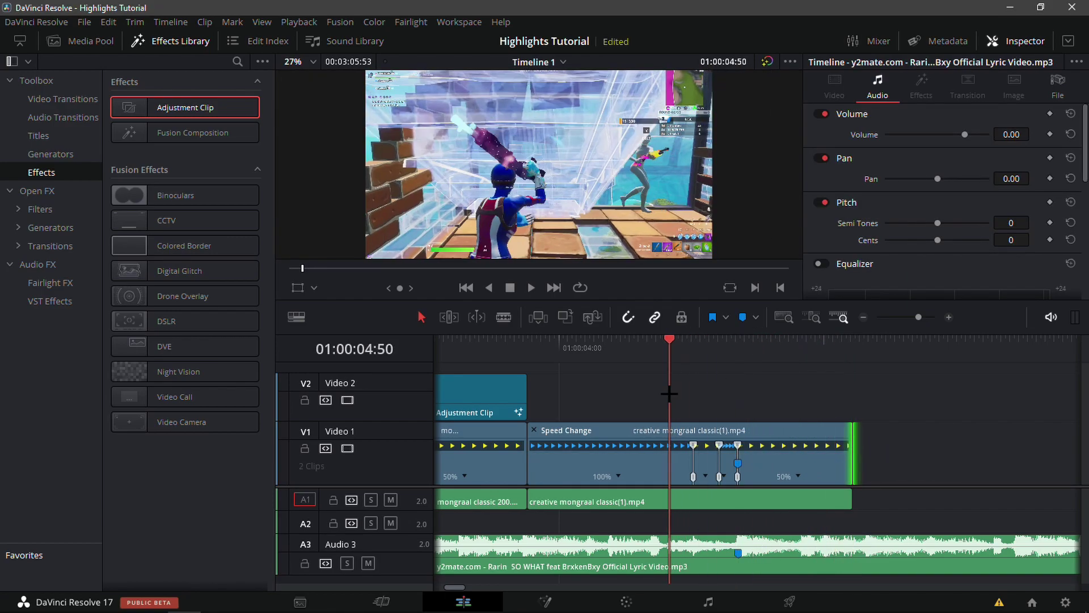
{"action": "key", "text": "space"}
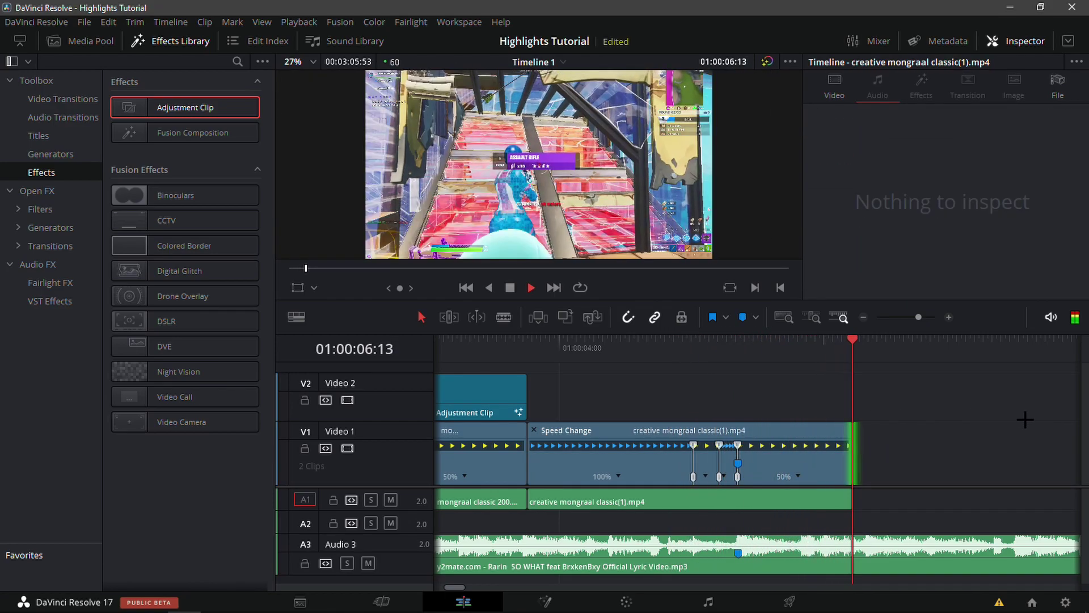
{"action": "left_click_drag", "start_coordinate": [913, 357], "coordinate": [546, 388]}
{"action": "key", "text": "space"}
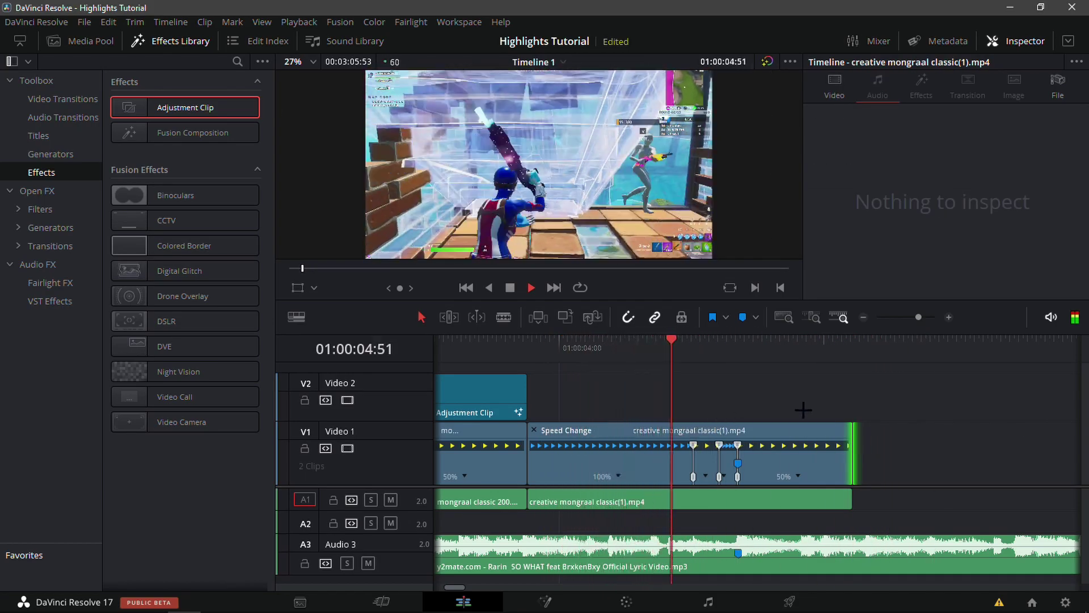
{"action": "left_click_drag", "start_coordinate": [815, 359], "coordinate": [789, 365]}
Step: Add an adjustment clip on Video 2 from the shot marker at 01:00:05:21 and trim its end to match the second gameplay clip
{"action": "left_click", "coordinate": [741, 397]}
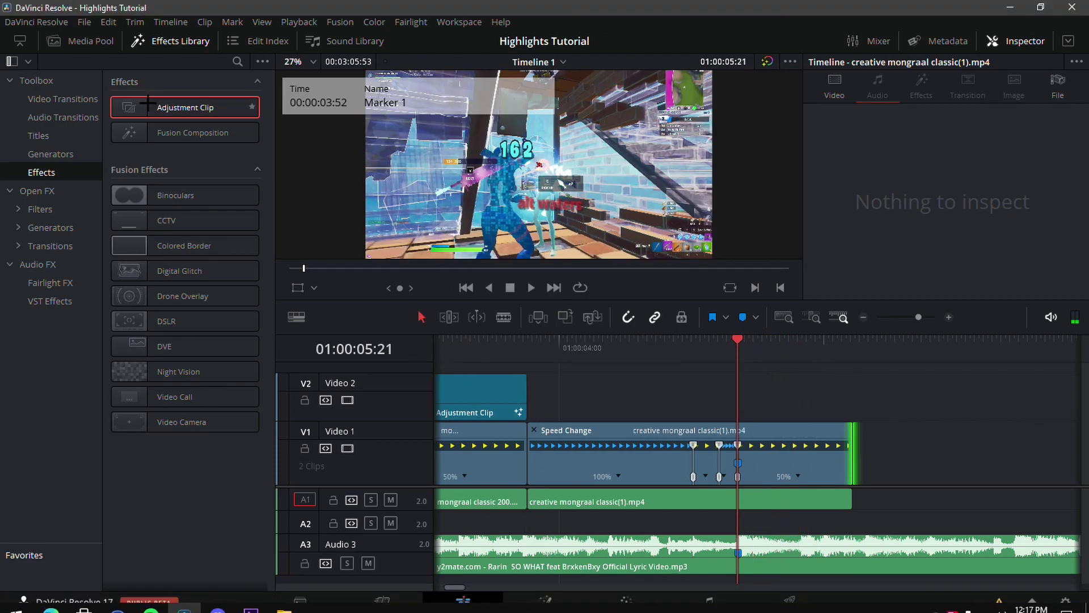
{"action": "left_click_drag", "start_coordinate": [243, 107], "coordinate": [737, 412]}
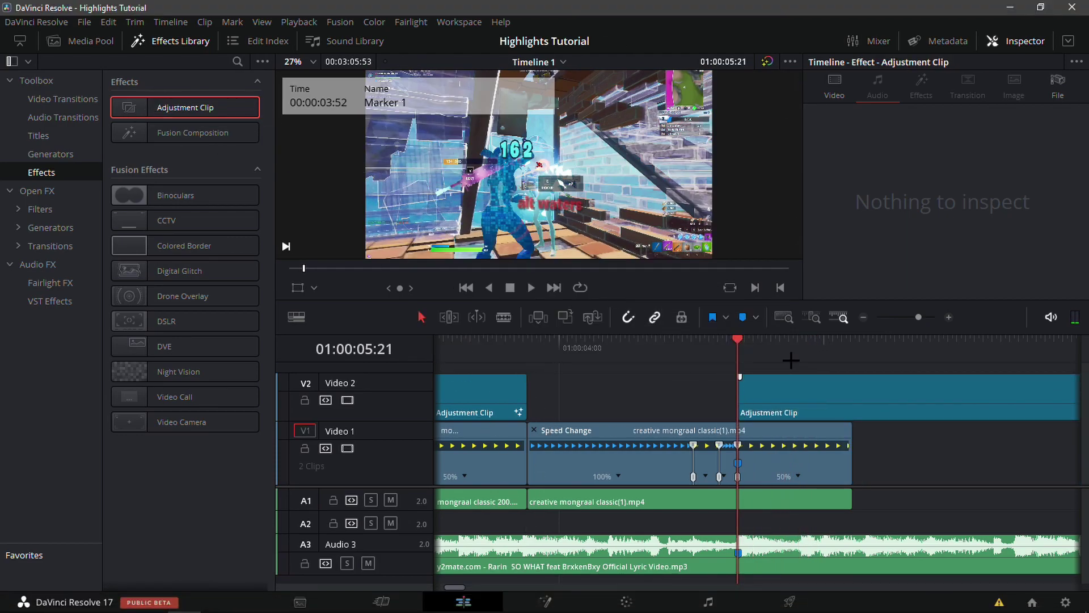
{"action": "left_click", "coordinate": [865, 319]}
{"action": "left_click", "coordinate": [865, 318]}
{"action": "left_click", "coordinate": [865, 318]}
{"action": "left_click_drag", "start_coordinate": [604, 402], "coordinate": [535, 399]}
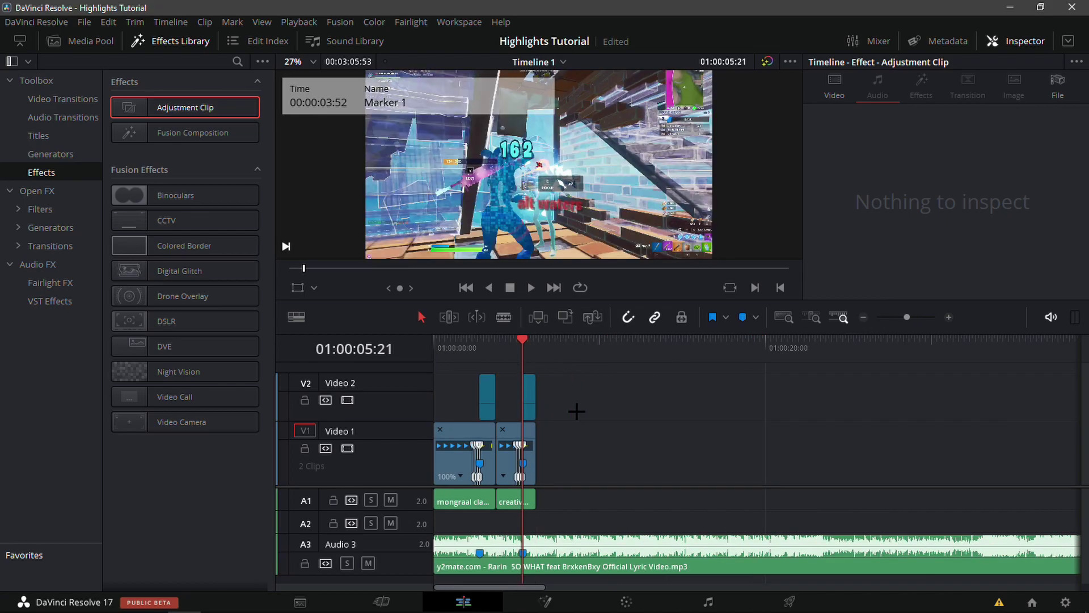
{"action": "left_click", "coordinate": [950, 317]}
{"action": "left_click", "coordinate": [950, 316]}
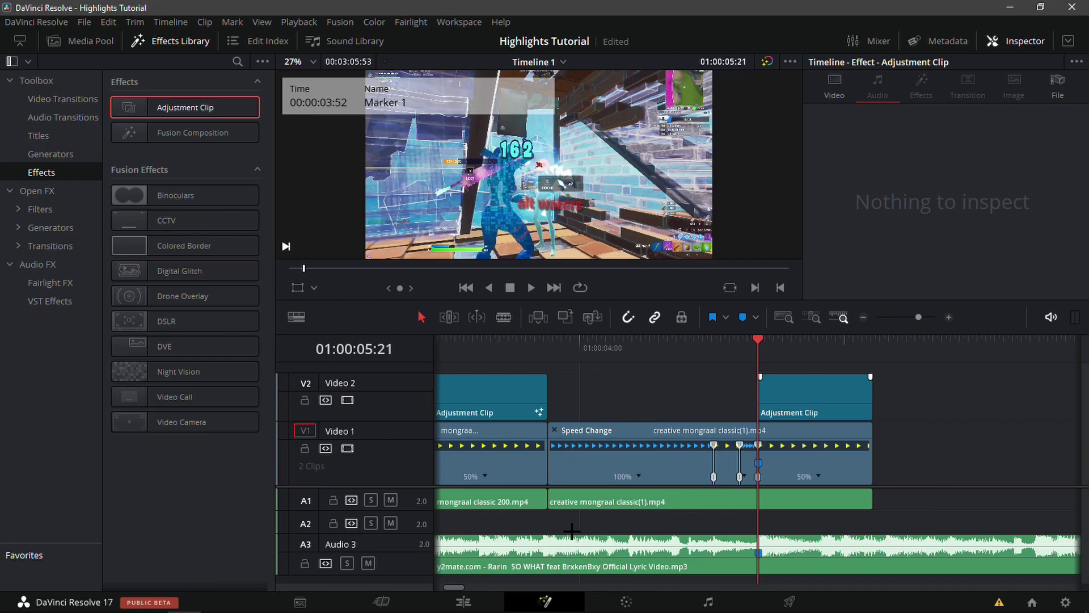
Step: Open the new adjustment clip in Fusion and look through the presets in the Impacts folder of SBR7 Editing Pack in File Explorer
{"action": "key", "text": "shift+5"}
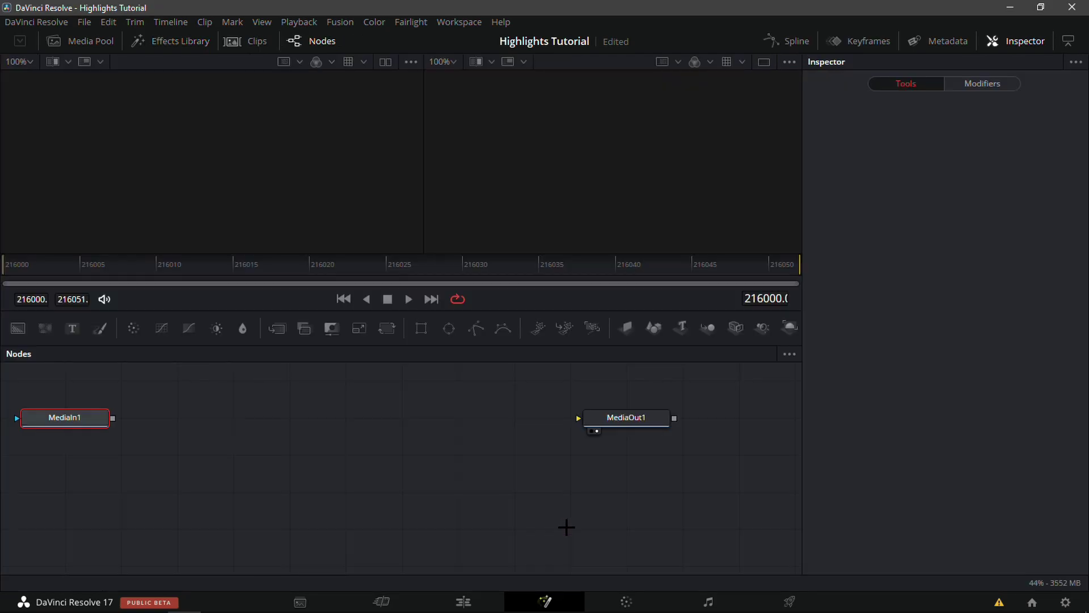
{"action": "key", "text": "alt+Tab"}
{"action": "scroll", "coordinate": [638, 248], "scroll_direction": "down", "scroll_amount": 3}
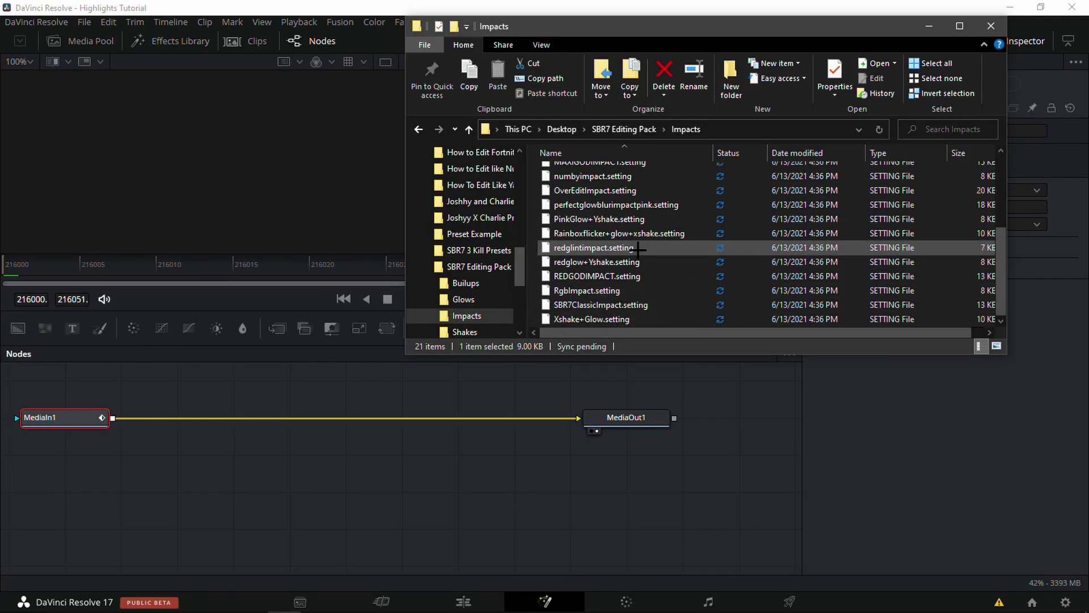
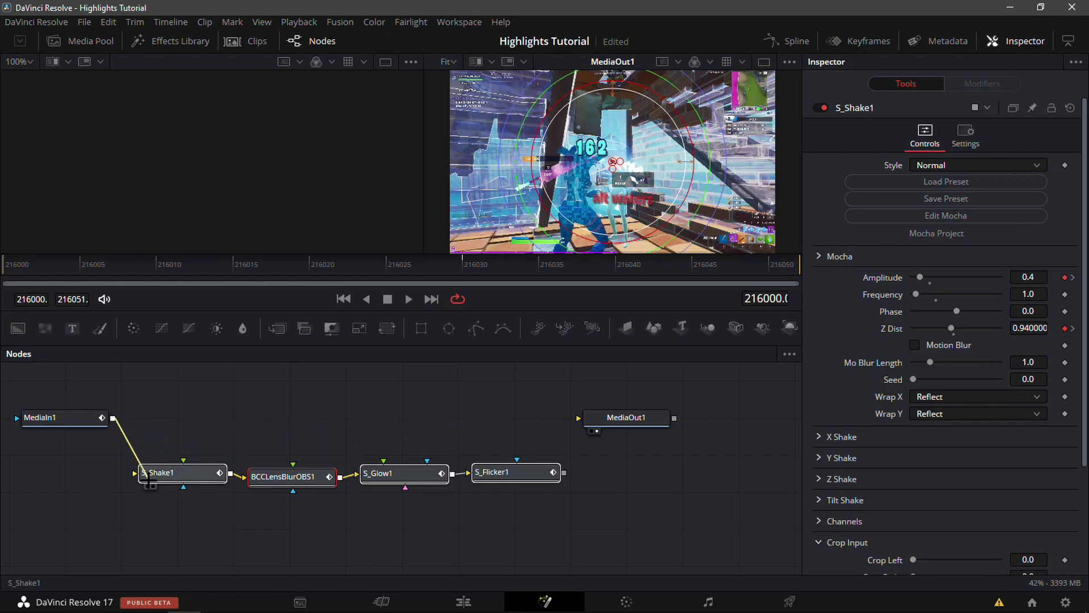
Step: Connect the S_Flicker1 output to MediaOut1 and look over the settings of each effect node in the chain
{"action": "left_click_drag", "start_coordinate": [564, 473], "coordinate": [579, 418]}
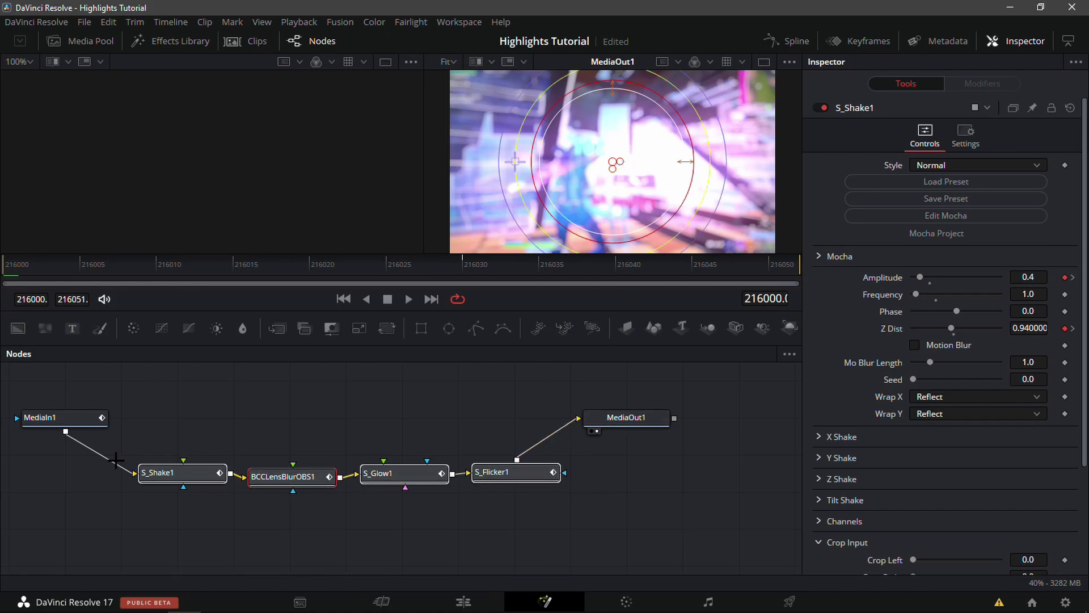
{"action": "left_click", "coordinate": [183, 468]}
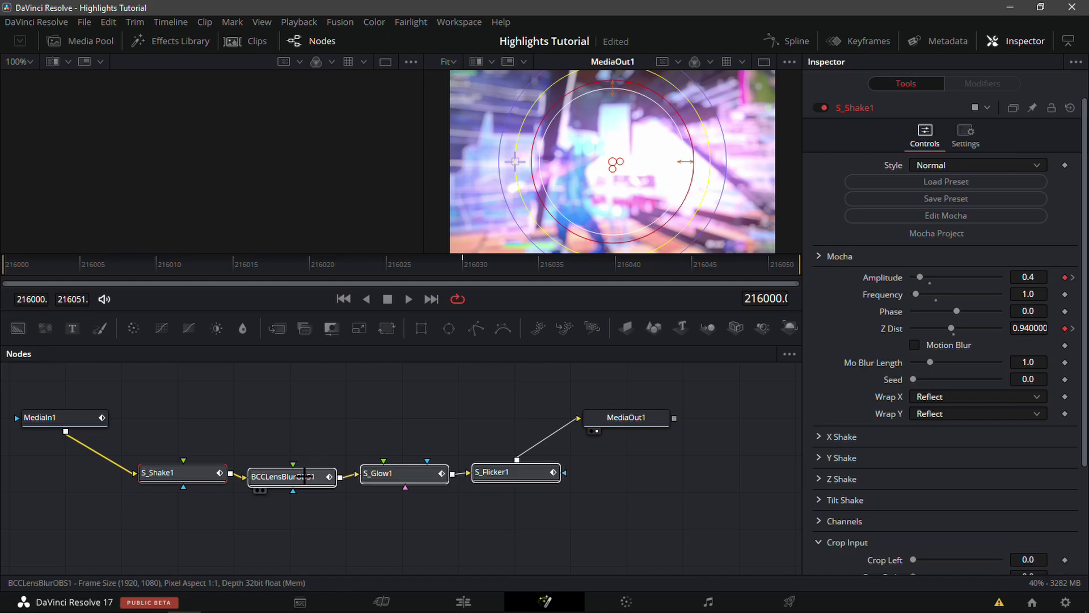
{"action": "left_click", "coordinate": [305, 482]}
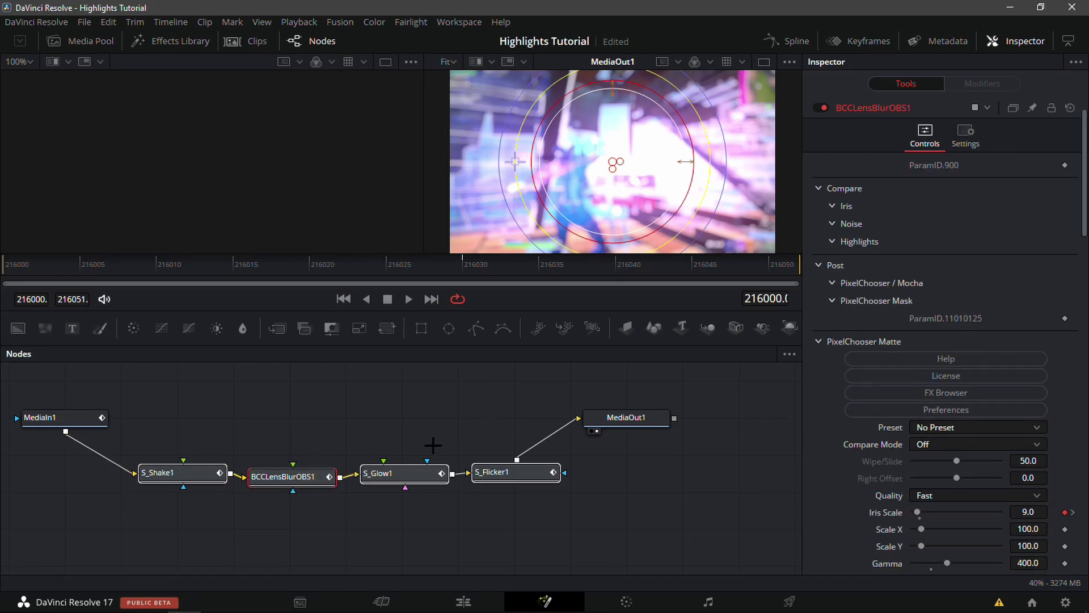
{"action": "left_click", "coordinate": [400, 476]}
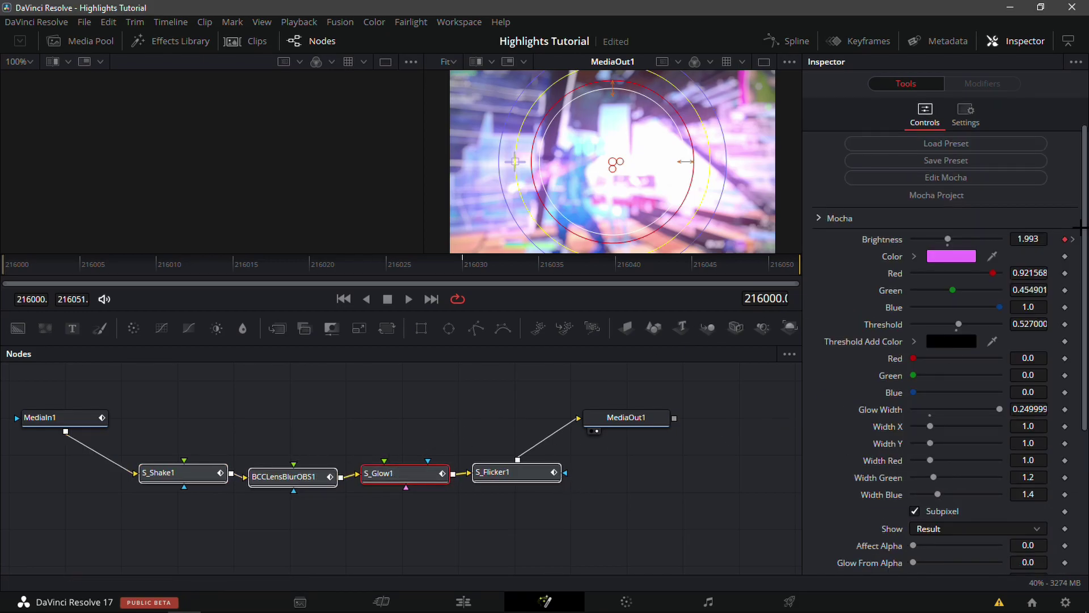
{"action": "left_click", "coordinate": [499, 473]}
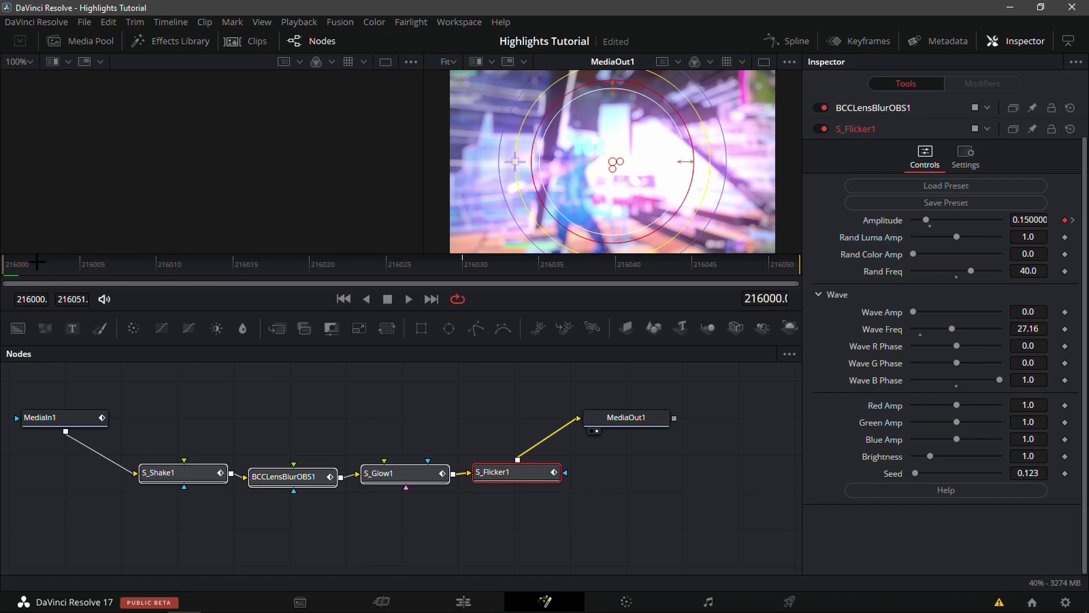
Step: On S_Shake1 at the last frame, 216051, set Amplitude to 0 and Z Dist to 1
{"action": "left_click_drag", "start_coordinate": [37, 261], "coordinate": [539, 265]}
{"action": "left_click_drag", "start_coordinate": [679, 275], "coordinate": [788, 277]}
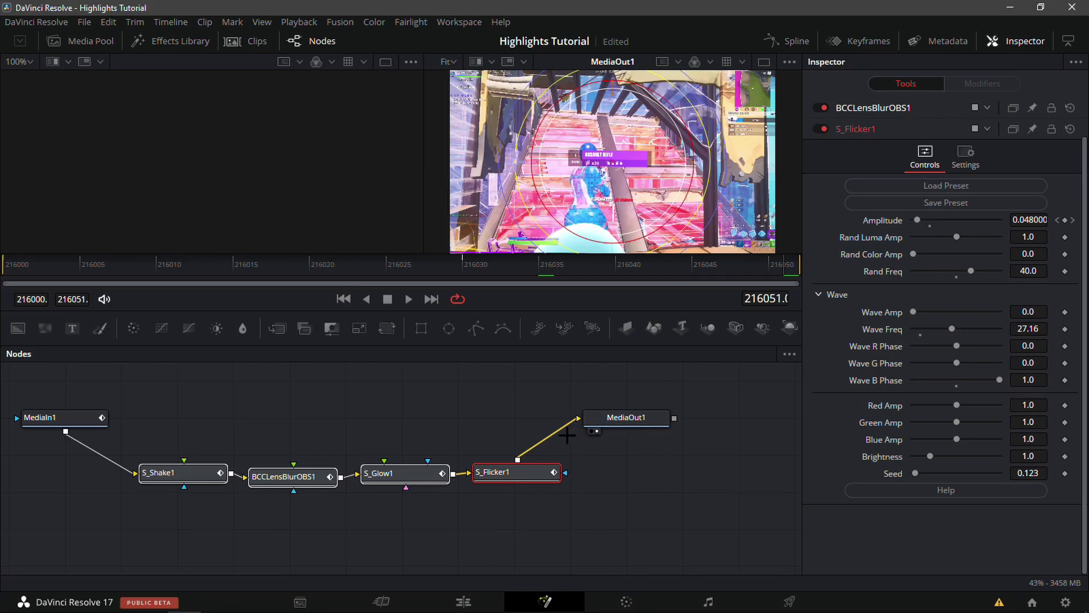
{"action": "left_click", "coordinate": [177, 472]}
{"action": "left_click", "coordinate": [8, 269]}
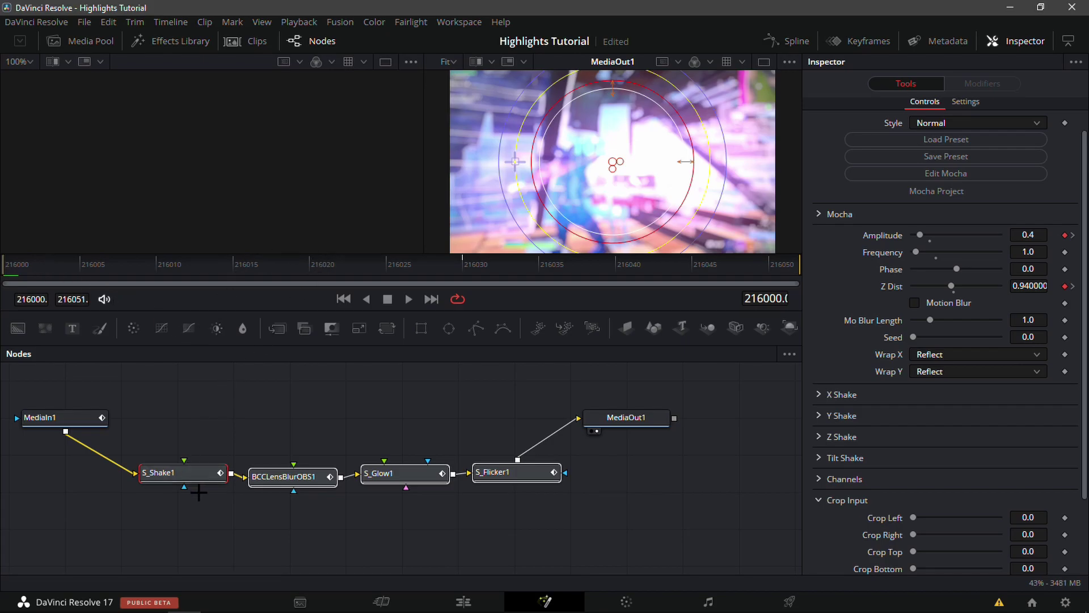
{"action": "left_click_drag", "start_coordinate": [741, 265], "coordinate": [828, 260]}
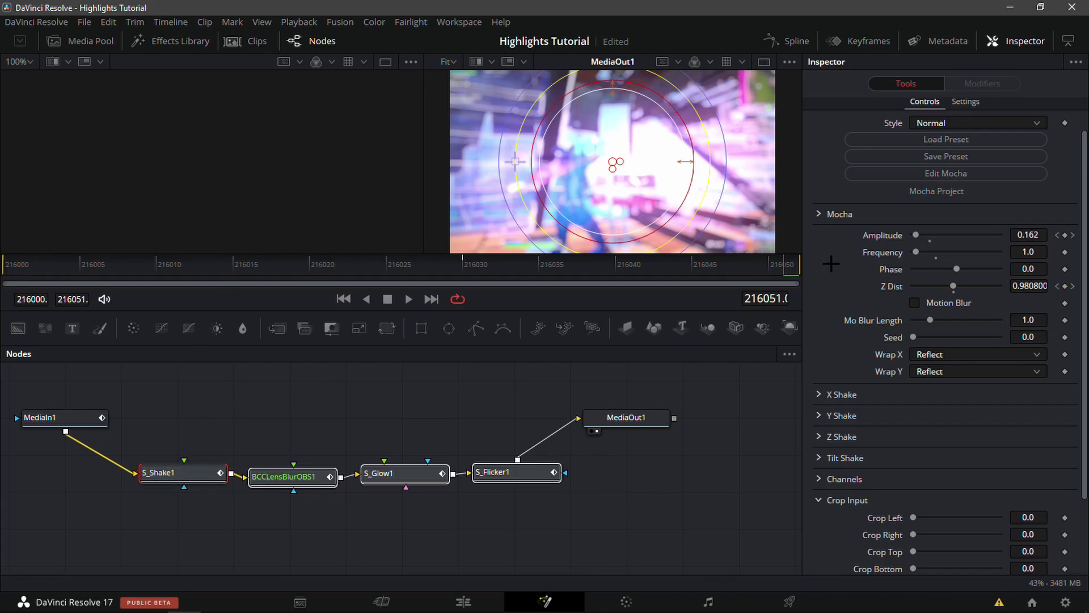
{"action": "left_click_drag", "start_coordinate": [1038, 235], "coordinate": [1010, 235]}
{"action": "left_click", "coordinate": [1029, 285]}
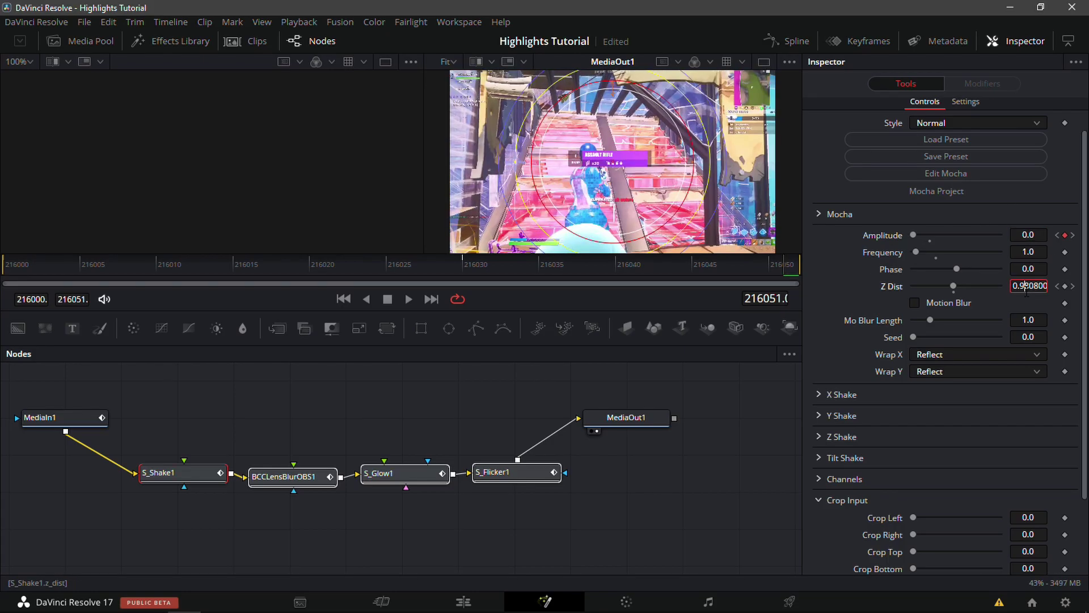
{"action": "key", "text": "BackSpace"}
{"action": "type", "text": "1"}
{"action": "key", "text": "Tab"}
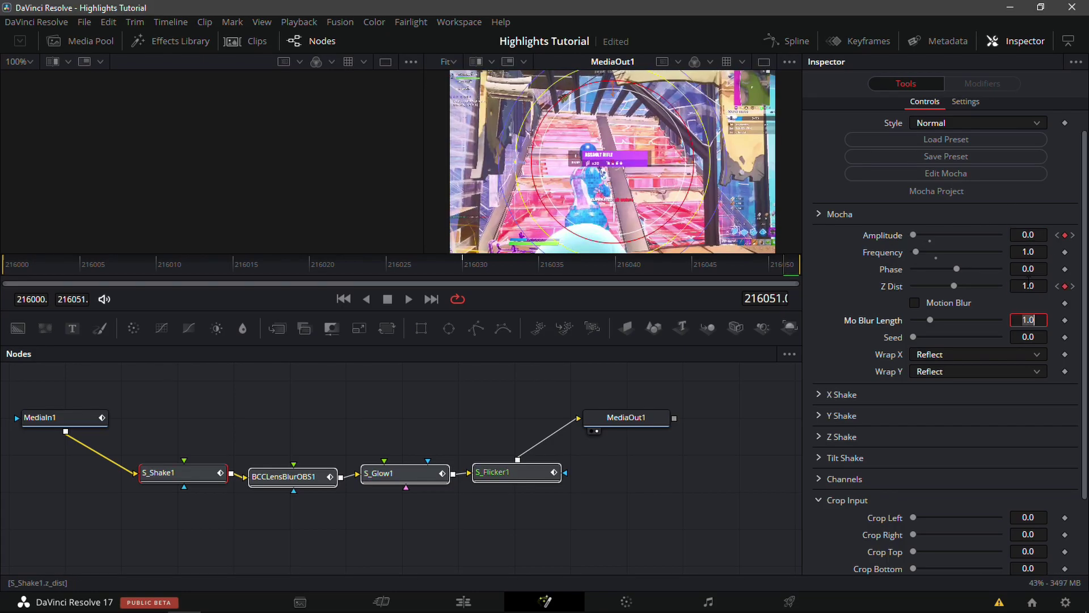
Step: Set the S_Glow1 Brightness keyframe at frame 216051 to 0
{"action": "left_click", "coordinate": [15, 265]}
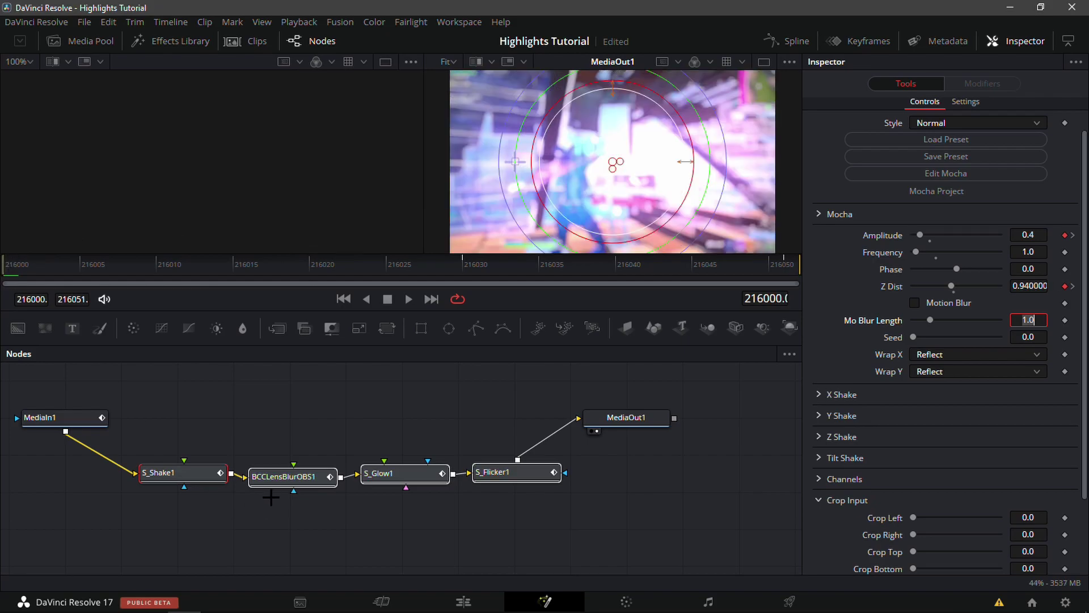
{"action": "left_click", "coordinate": [295, 490]}
{"action": "left_click", "coordinate": [314, 477]}
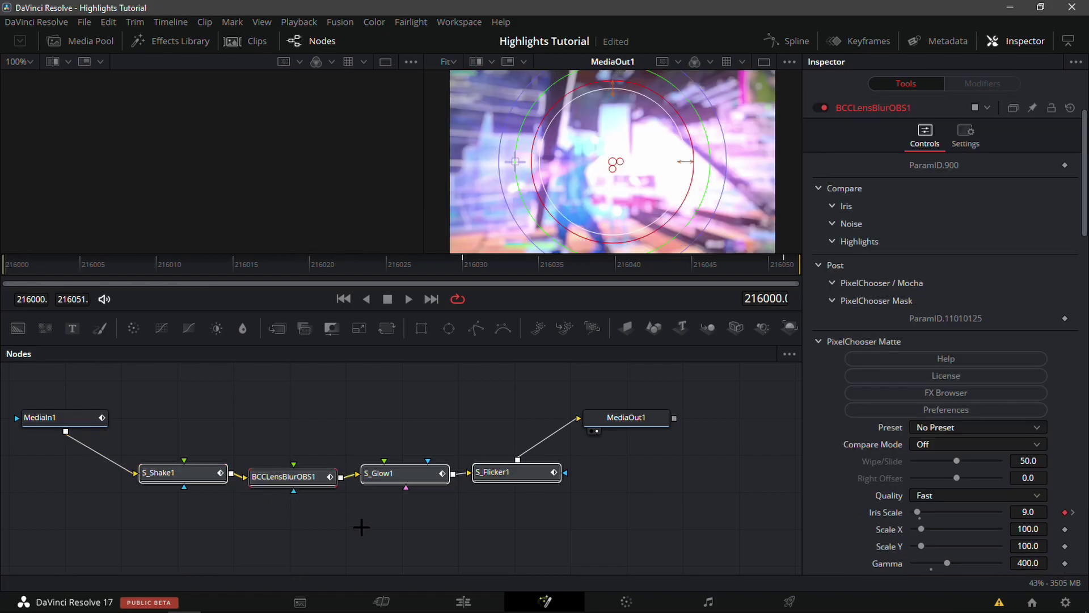
{"action": "left_click", "coordinate": [397, 473]}
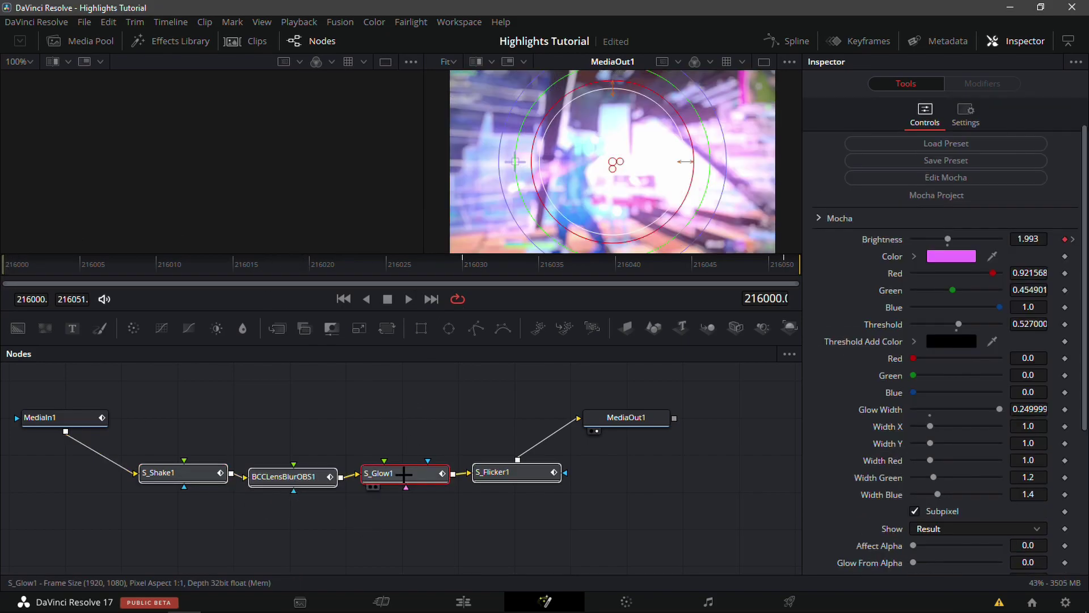
{"action": "left_click_drag", "start_coordinate": [441, 271], "coordinate": [810, 269]}
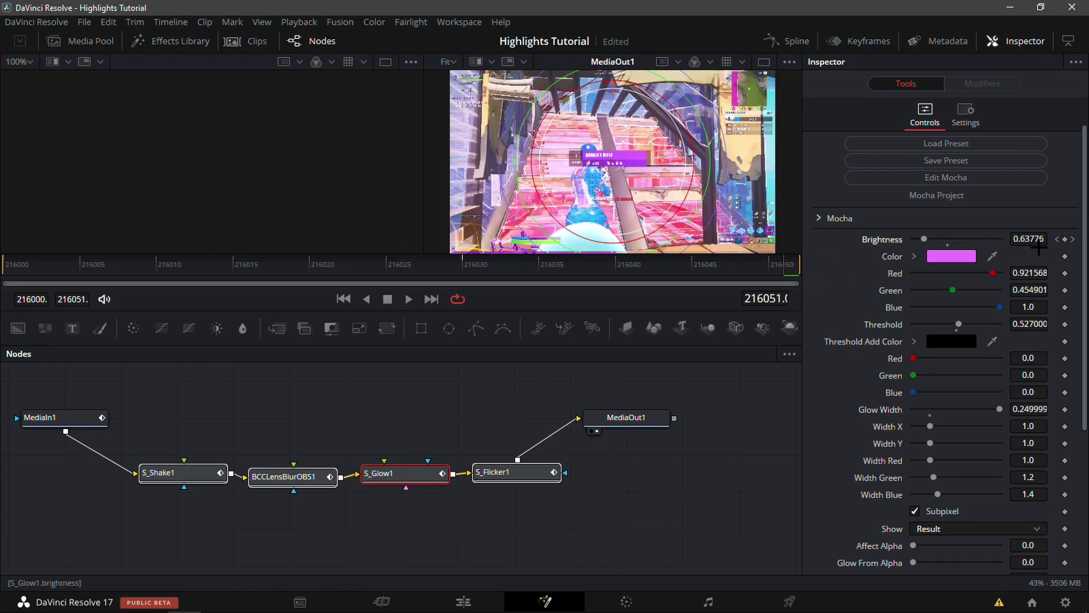
{"action": "left_click", "coordinate": [1038, 241]}
{"action": "key", "text": "BackSpace"}
{"action": "type", "text": "0"}
{"action": "key", "text": "Tab"}
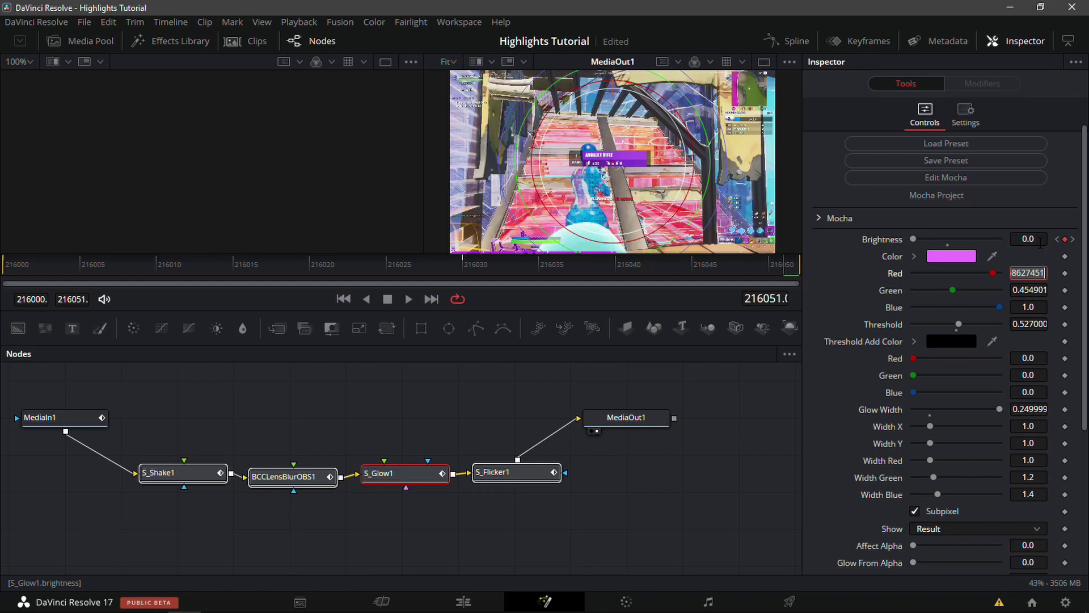
Step: Set the S_Flicker1 Amplitude keyframe at frame 216051 to 0
{"action": "left_click", "coordinate": [18, 258]}
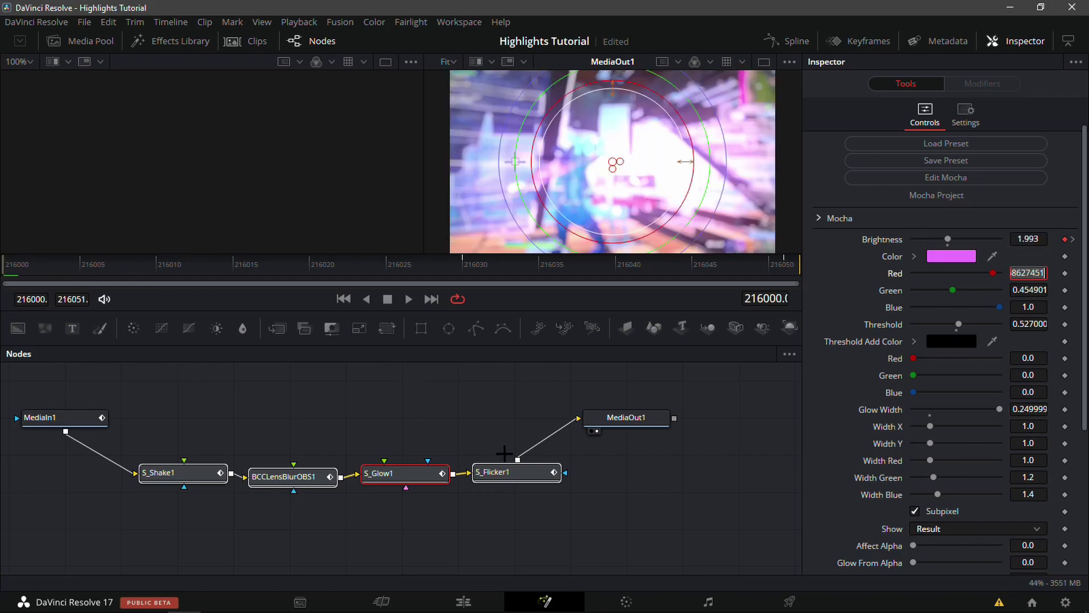
{"action": "left_click", "coordinate": [508, 472]}
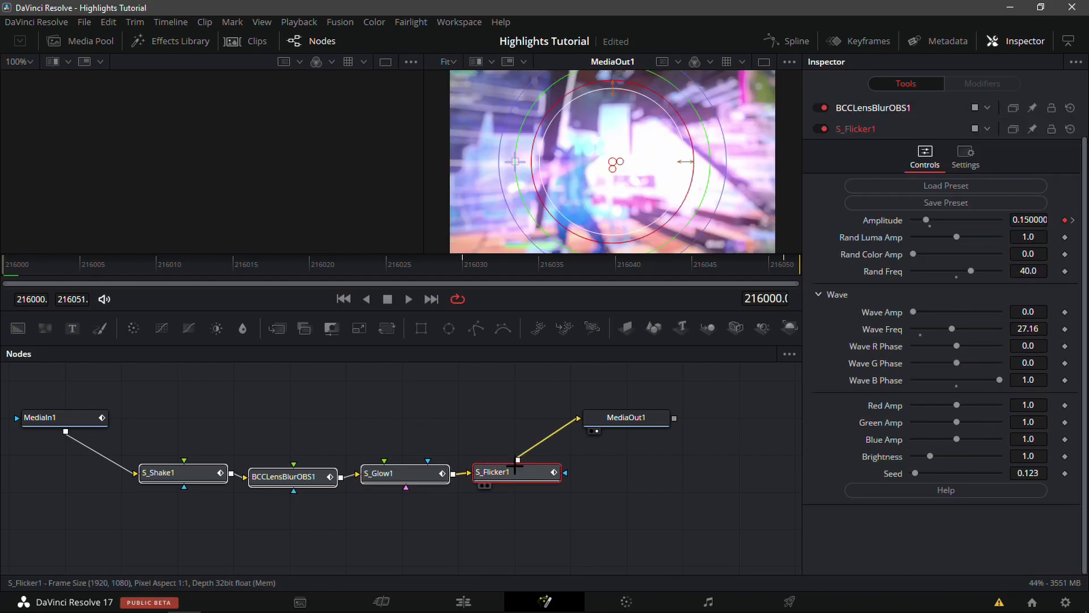
{"action": "left_click", "coordinate": [788, 266]}
{"action": "left_click", "coordinate": [1017, 220]}
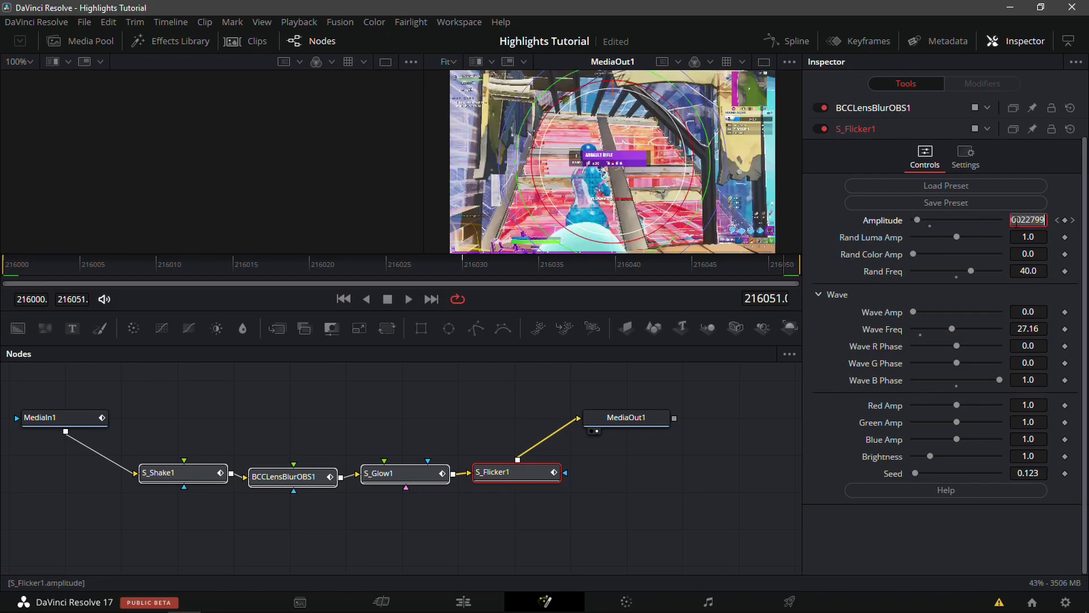
{"action": "type", "text": "0"}
{"action": "key", "text": "Tab"}
Step: Set the S_Glow1 Brightness to 1.5 at the first frame, 216000
{"action": "left_click", "coordinate": [400, 473]}
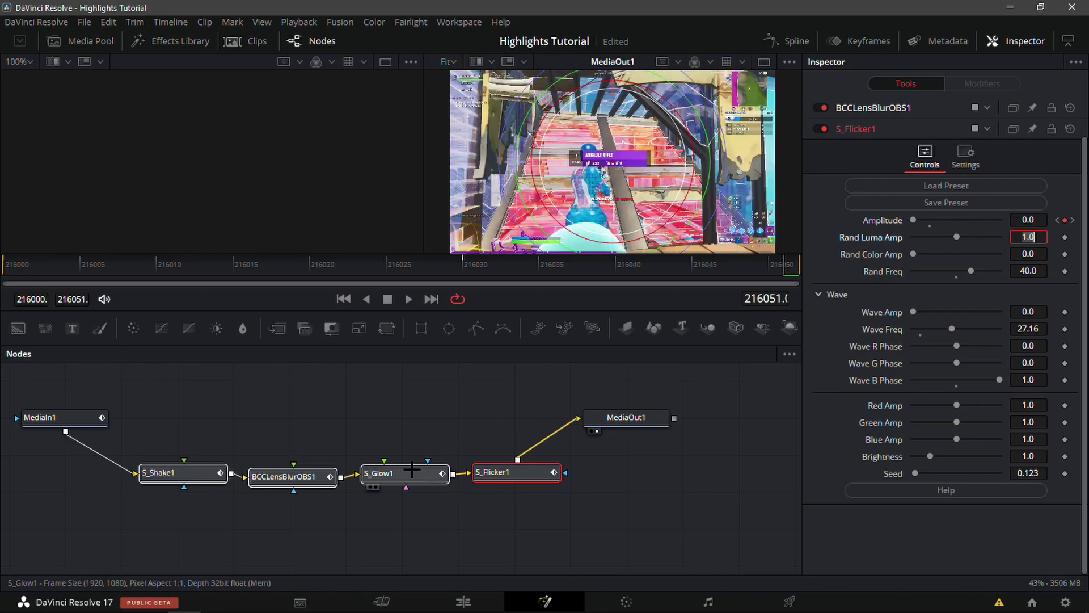
{"action": "left_click", "coordinate": [5, 264]}
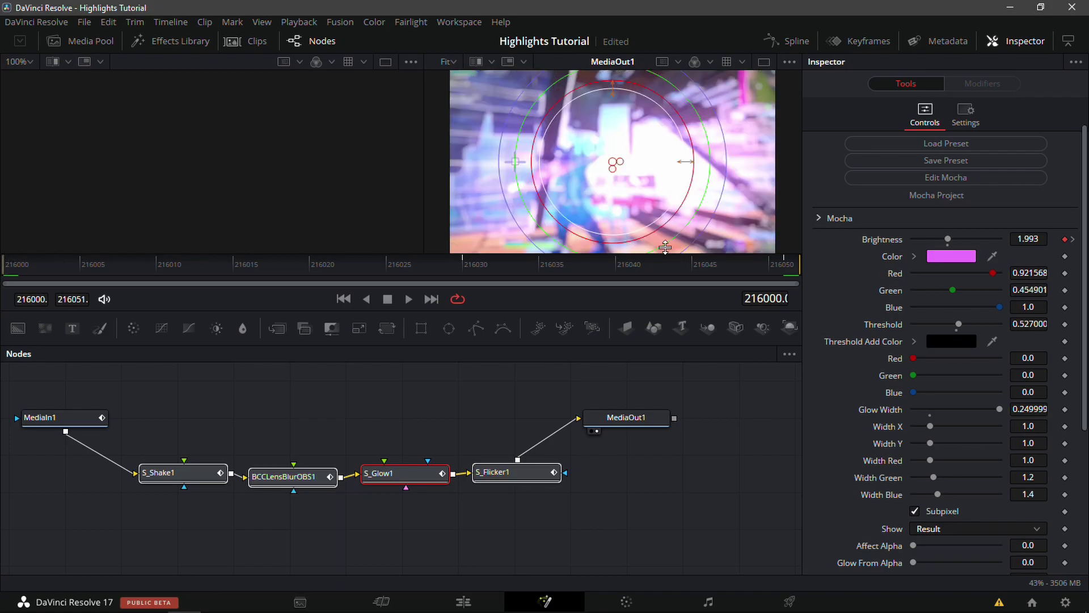
{"action": "left_click", "coordinate": [1029, 238]}
{"action": "double_click", "coordinate": [1029, 239]}
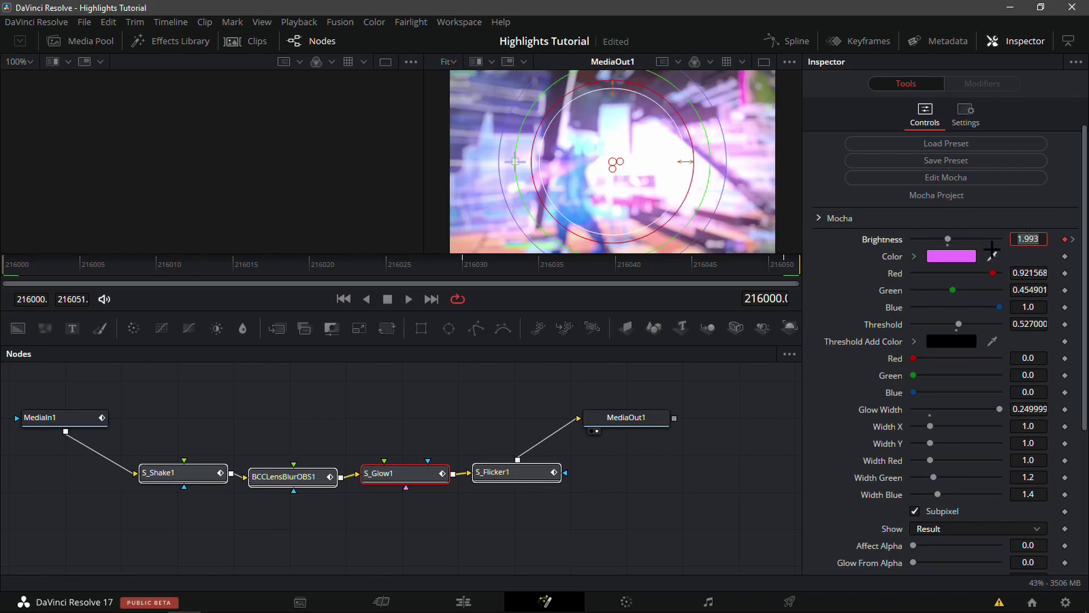
{"action": "key", "text": "BackSpace"}
{"action": "type", "text": "1.5"}
{"action": "key", "text": "Tab"}
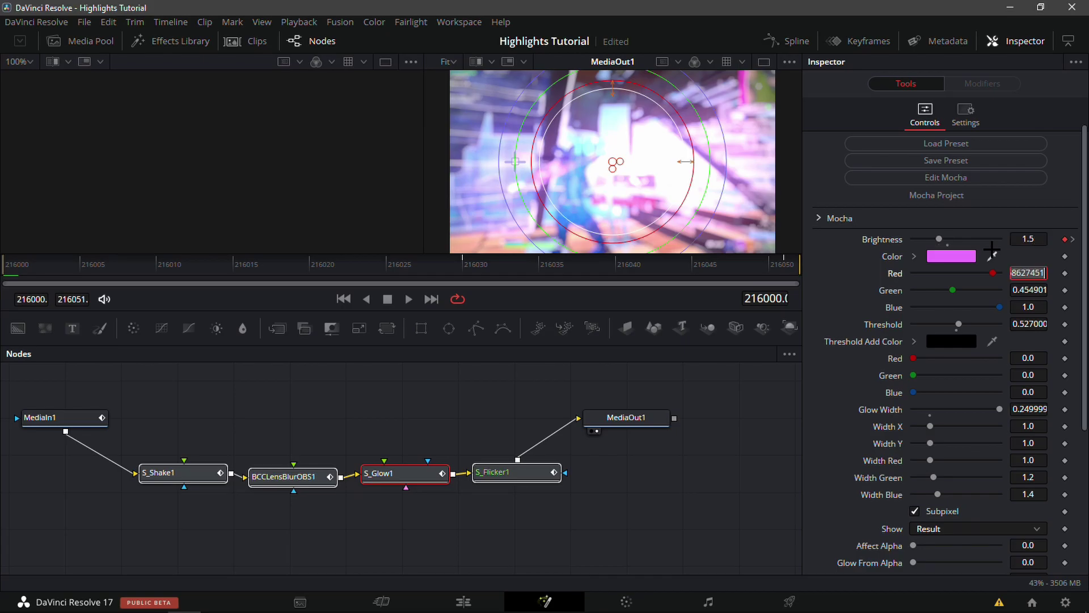
Step: Return to the edit timeline and play the second gameplay clip's impact effect from 01:00:05:21
{"action": "left_click", "coordinate": [464, 602]}
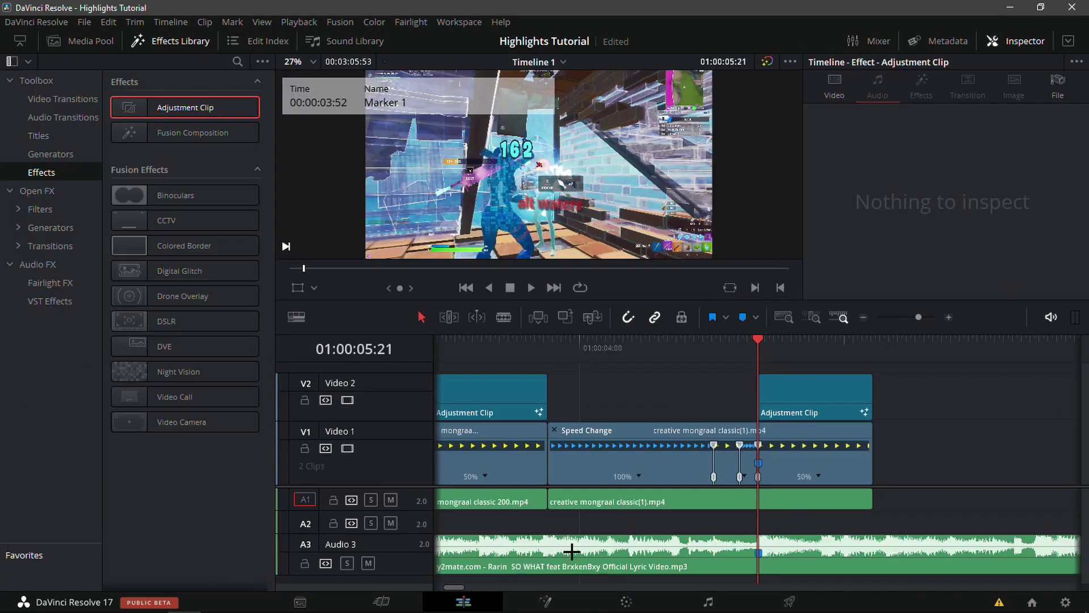
{"action": "key", "text": "space"}
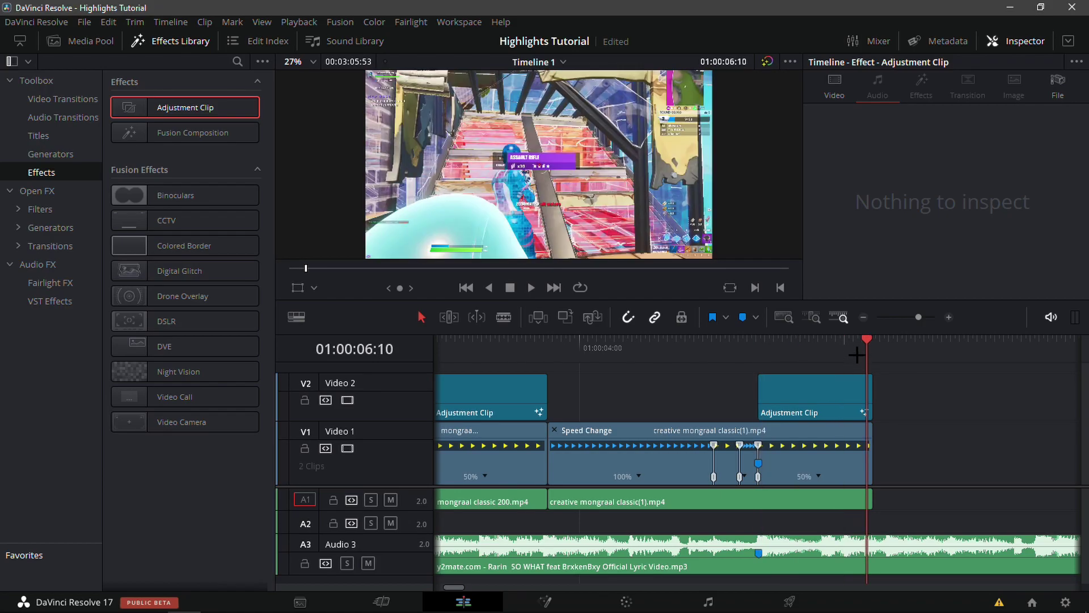
{"action": "left_click_drag", "start_coordinate": [862, 351], "coordinate": [761, 353]}
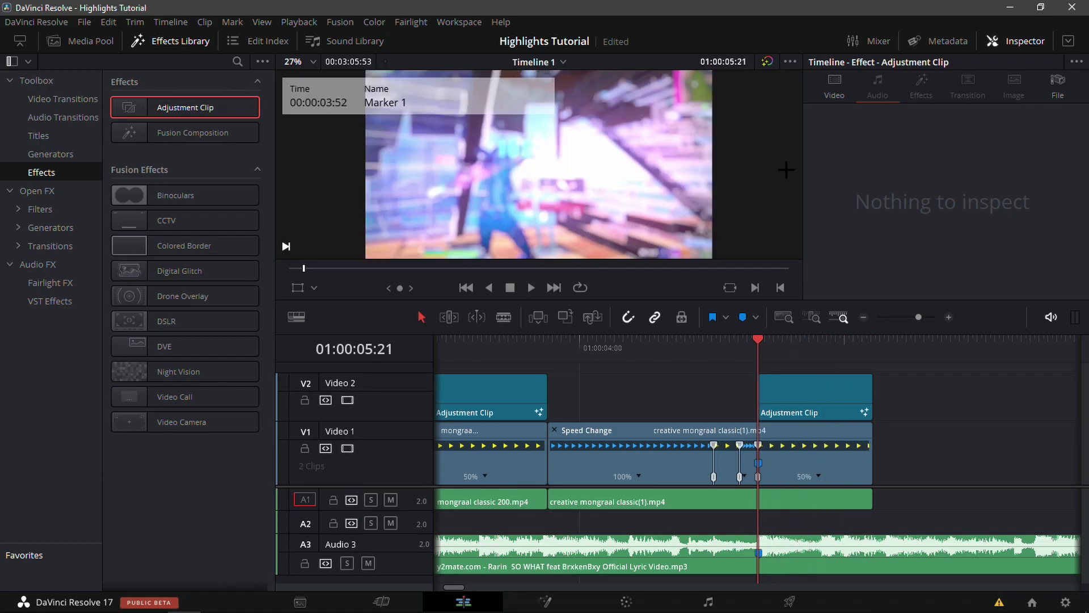
Step: Lower the audio volume of the first gameplay clip, mongraal classic 200.mp4, to -8.60
{"action": "left_click", "coordinate": [861, 317]}
{"action": "left_click", "coordinate": [862, 317]}
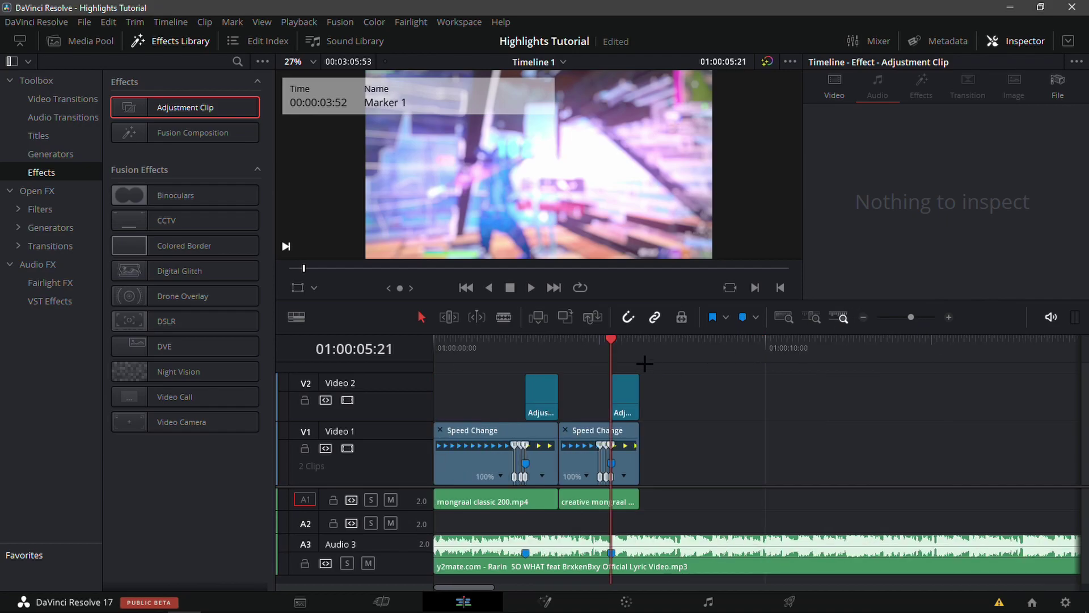
{"action": "left_click_drag", "start_coordinate": [592, 358], "coordinate": [557, 368]}
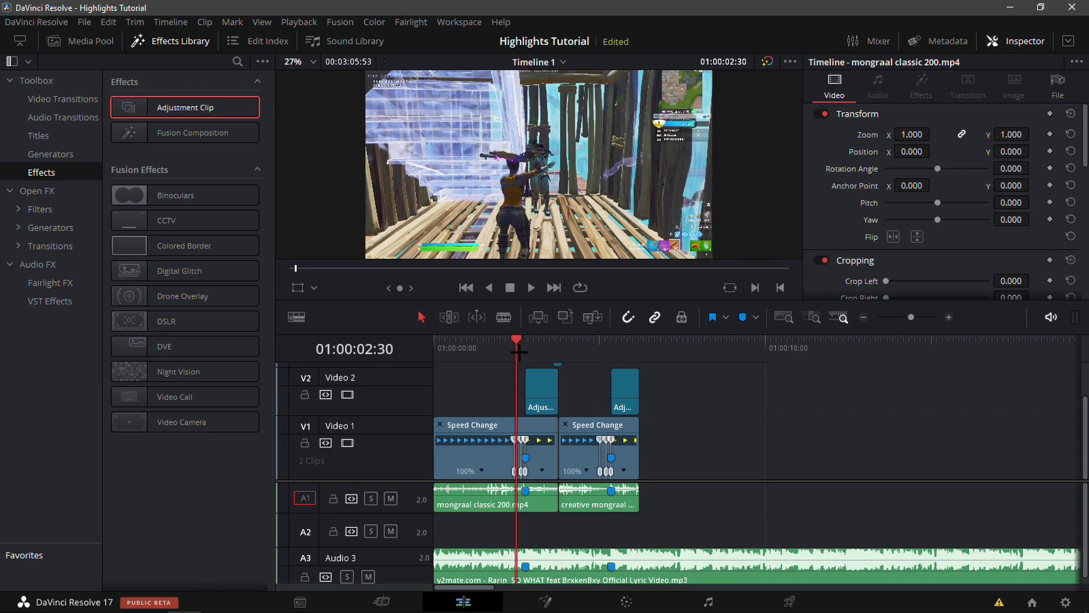
{"action": "left_click_drag", "start_coordinate": [517, 353], "coordinate": [509, 353]}
{"action": "left_click", "coordinate": [949, 317]}
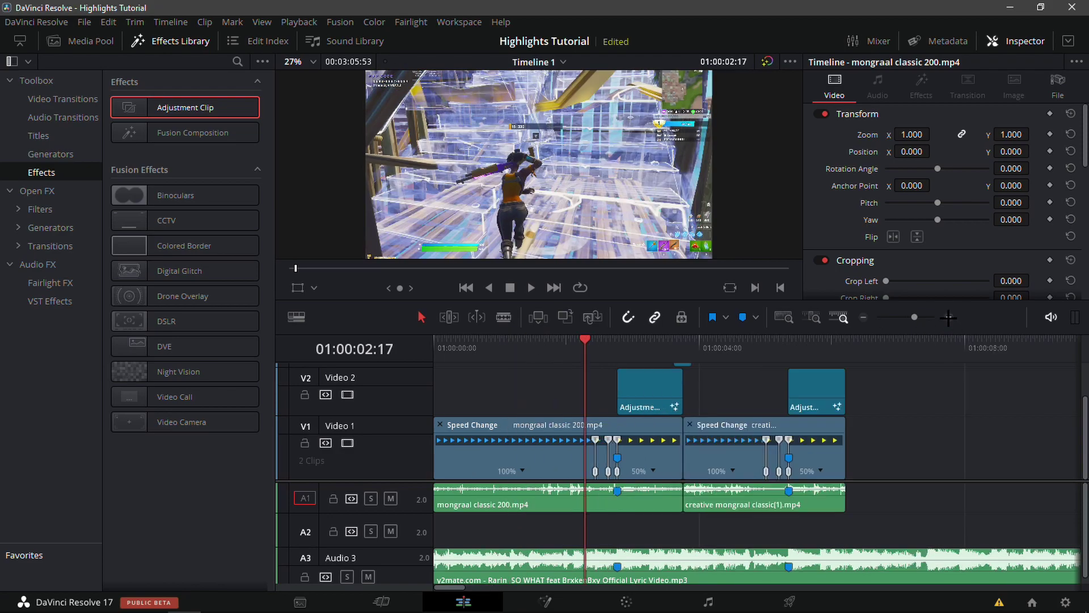
{"action": "left_click_drag", "start_coordinate": [749, 354], "coordinate": [757, 354]}
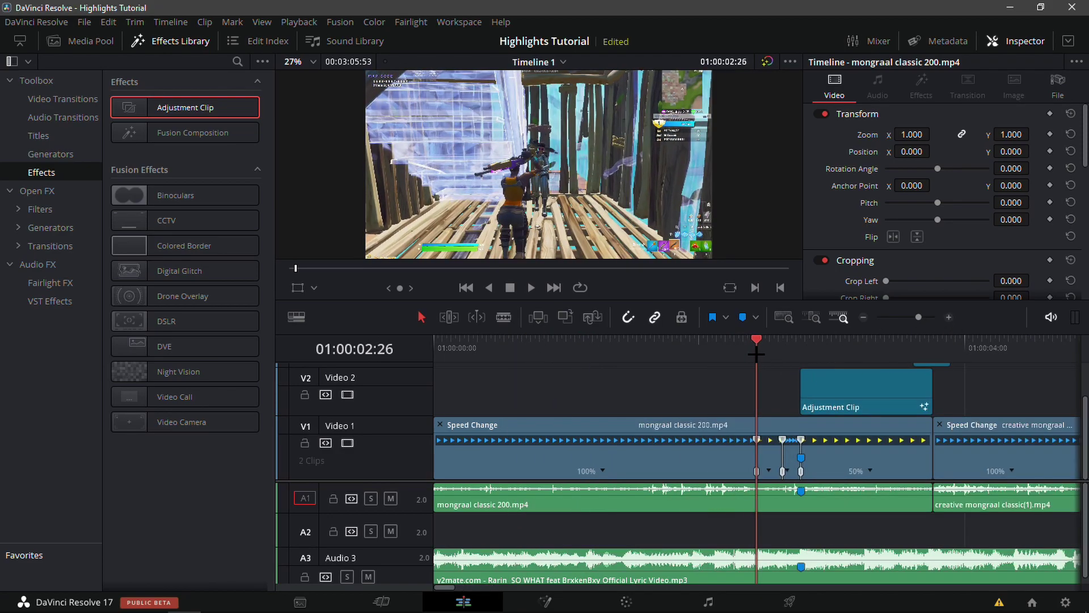
{"action": "left_click", "coordinate": [838, 494]}
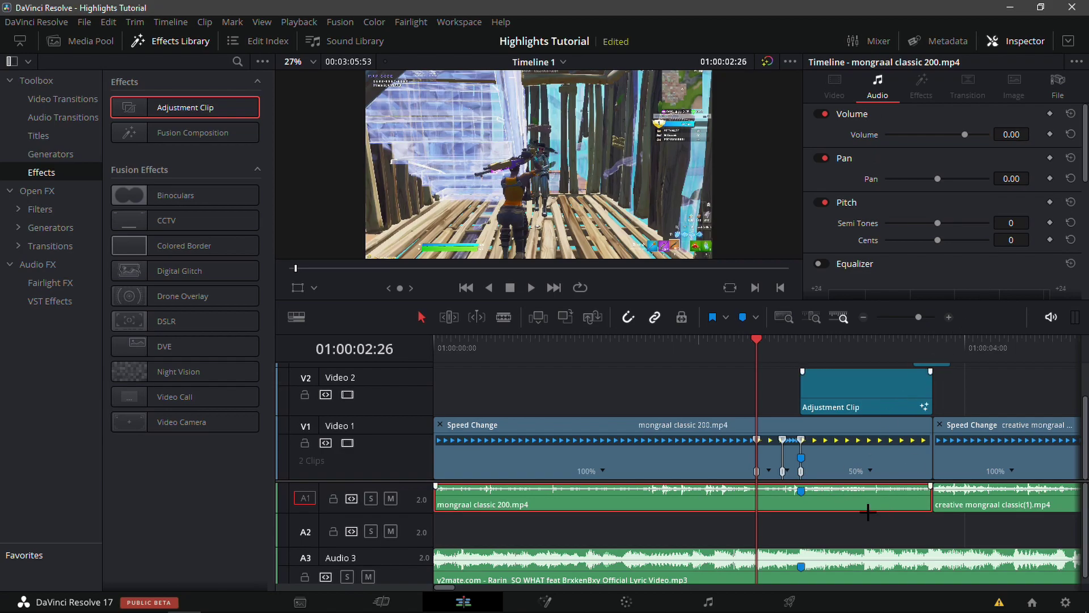
{"action": "left_click", "coordinate": [839, 530]}
{"action": "left_click", "coordinate": [845, 498]}
{"action": "left_click_drag", "start_coordinate": [1015, 134], "coordinate": [1001, 134]}
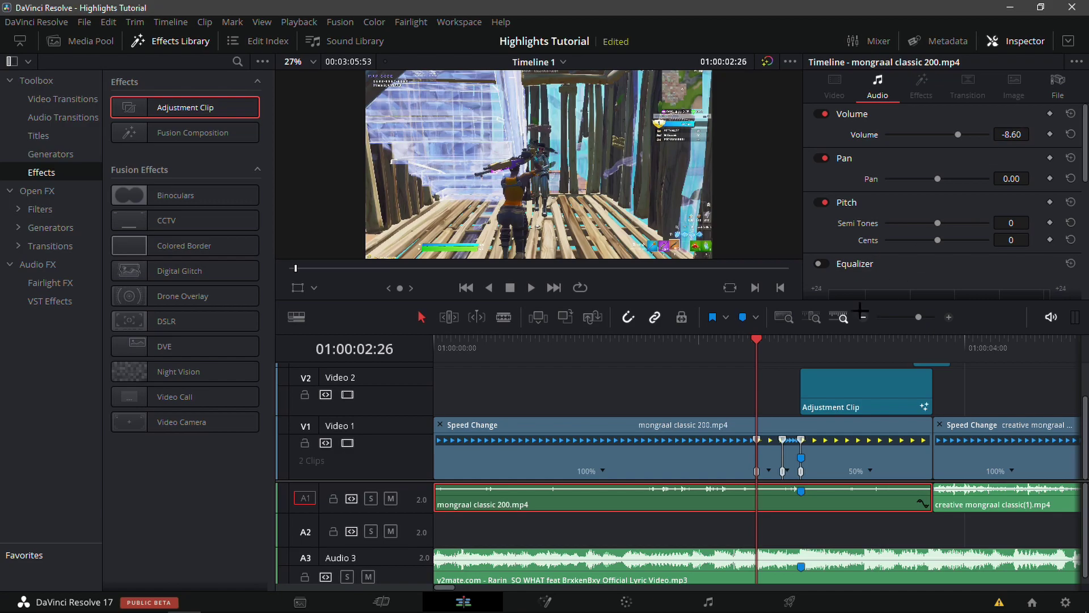
Step: Lower the audio volume of the second gameplay clip, creative mongraal classic(1).mp4, to about the first clip's level
{"action": "left_click", "coordinate": [996, 503]}
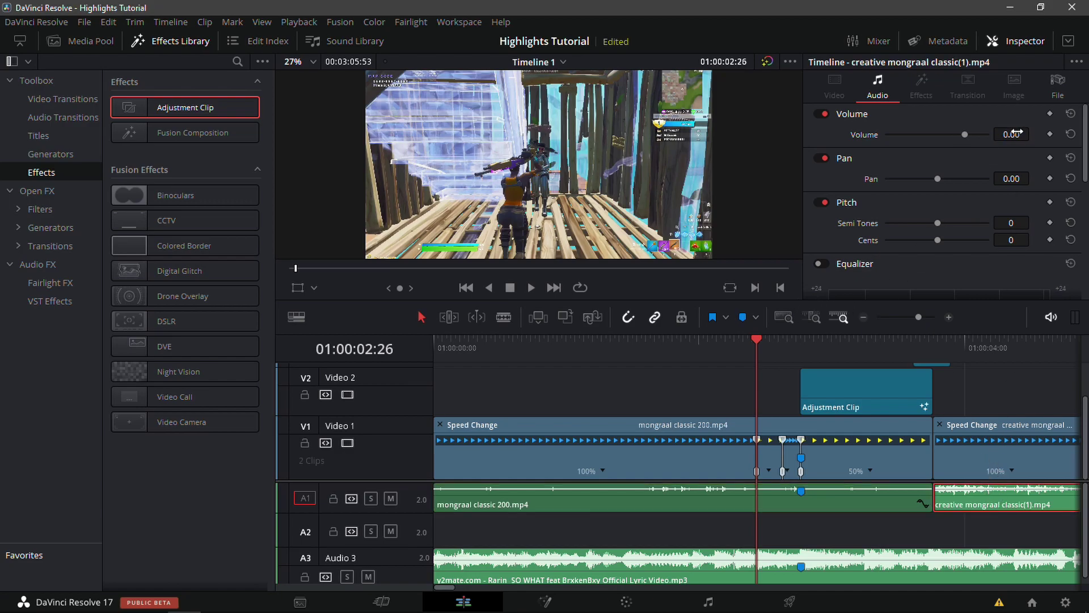
{"action": "left_click", "coordinate": [1016, 133]}
{"action": "type", "text": "-5"}
{"action": "key", "text": "Return"}
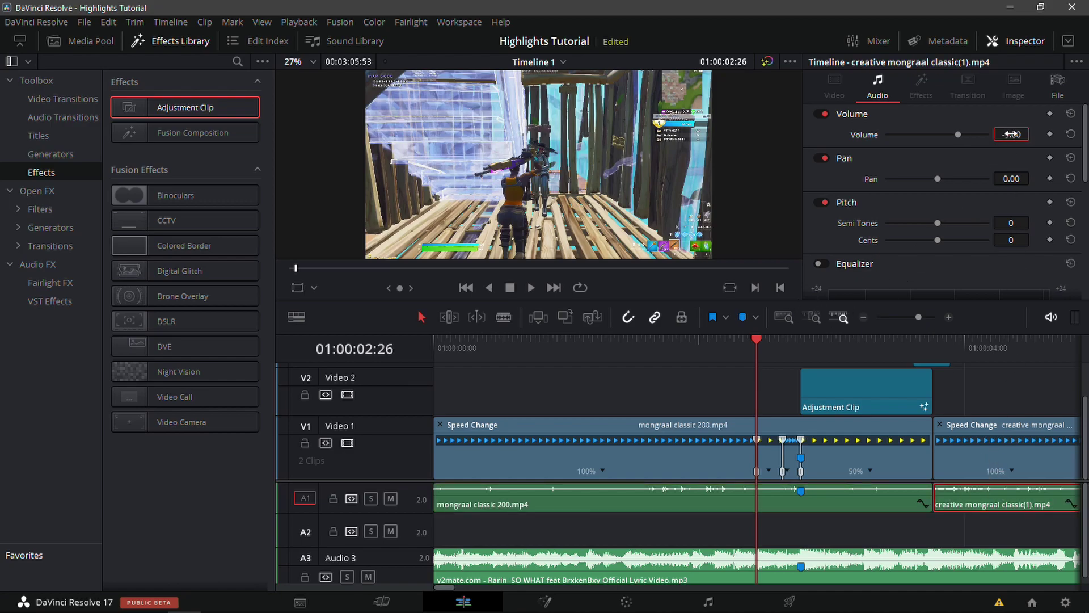
{"action": "left_click", "coordinate": [824, 548]}
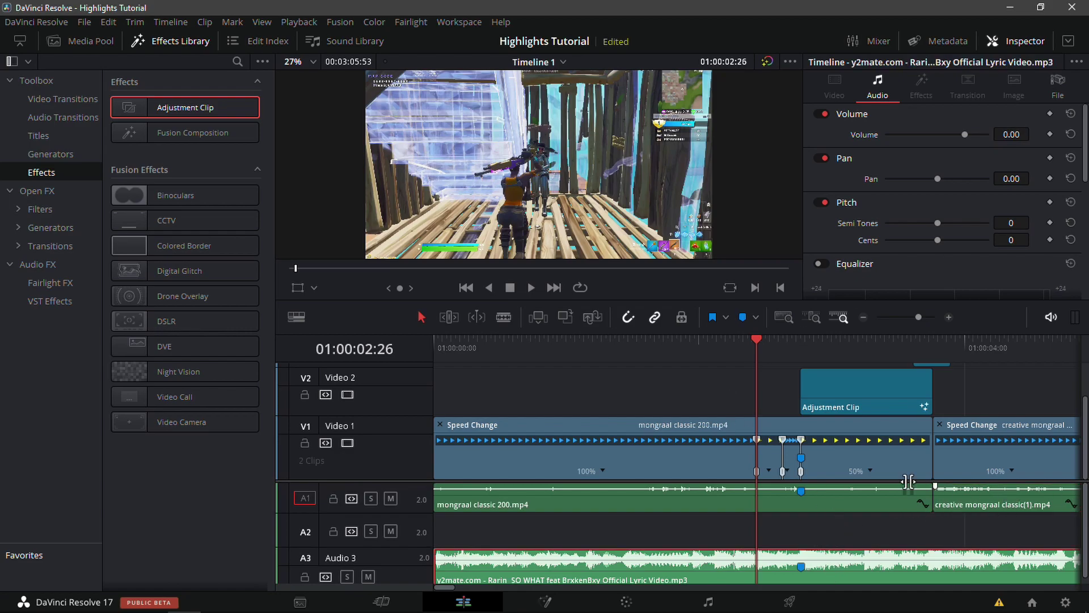
{"action": "left_click", "coordinate": [741, 347]}
{"action": "left_click", "coordinate": [771, 534]}
Step: Switch to File Explorer and open the God SFX folder on the Desktop
{"action": "mouse_move", "coordinate": [652, 611]}
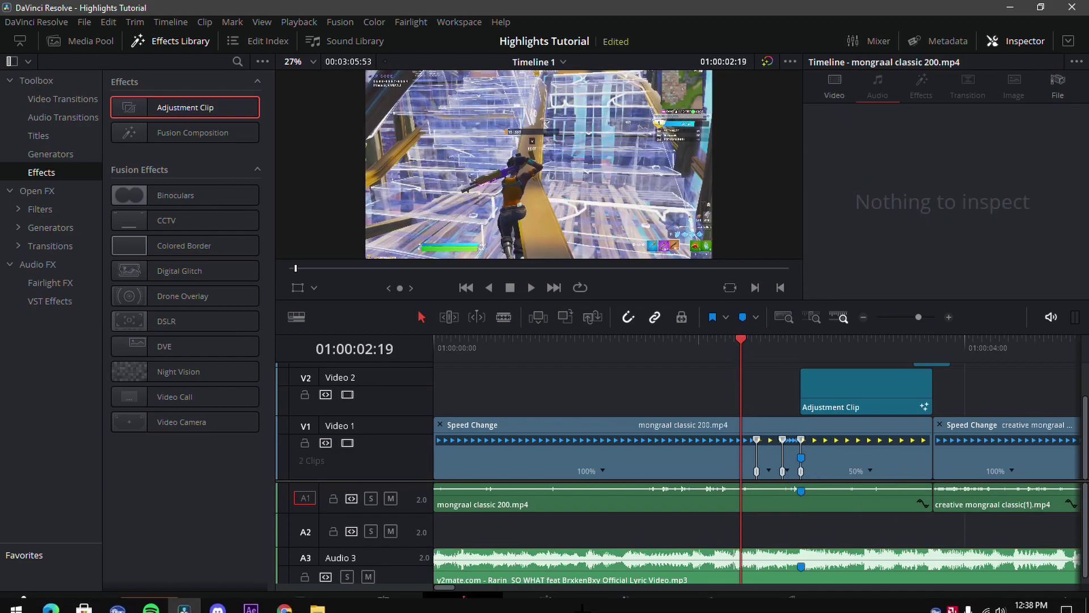
{"action": "left_click", "coordinate": [318, 599]}
{"action": "right_click", "coordinate": [317, 599]}
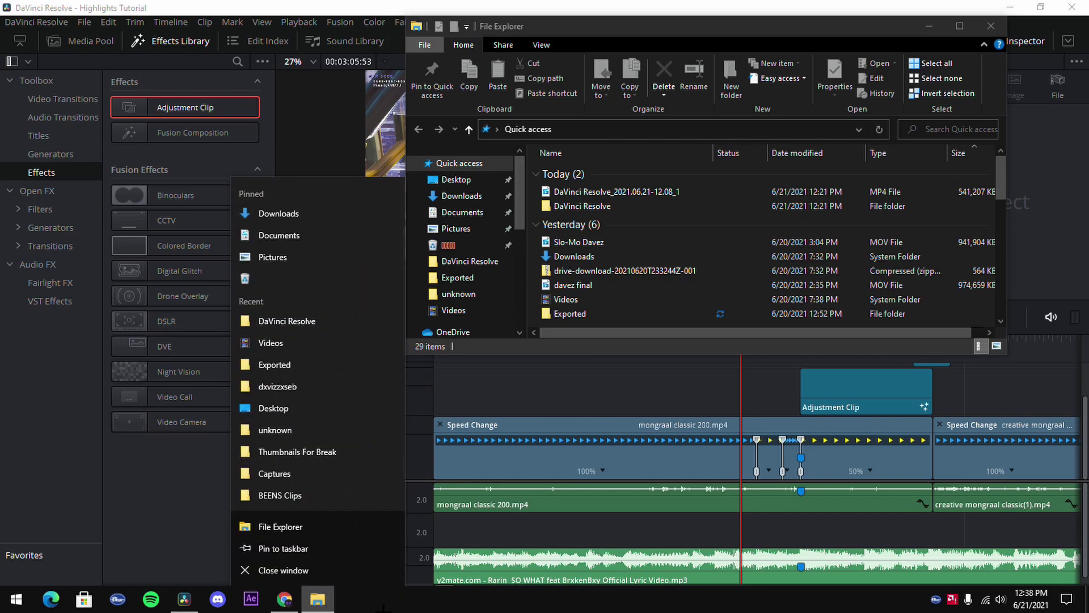
{"action": "left_click", "coordinate": [387, 604]}
{"action": "scroll", "coordinate": [454, 272], "scroll_direction": "down", "scroll_amount": 3}
{"action": "left_click", "coordinate": [456, 326]}
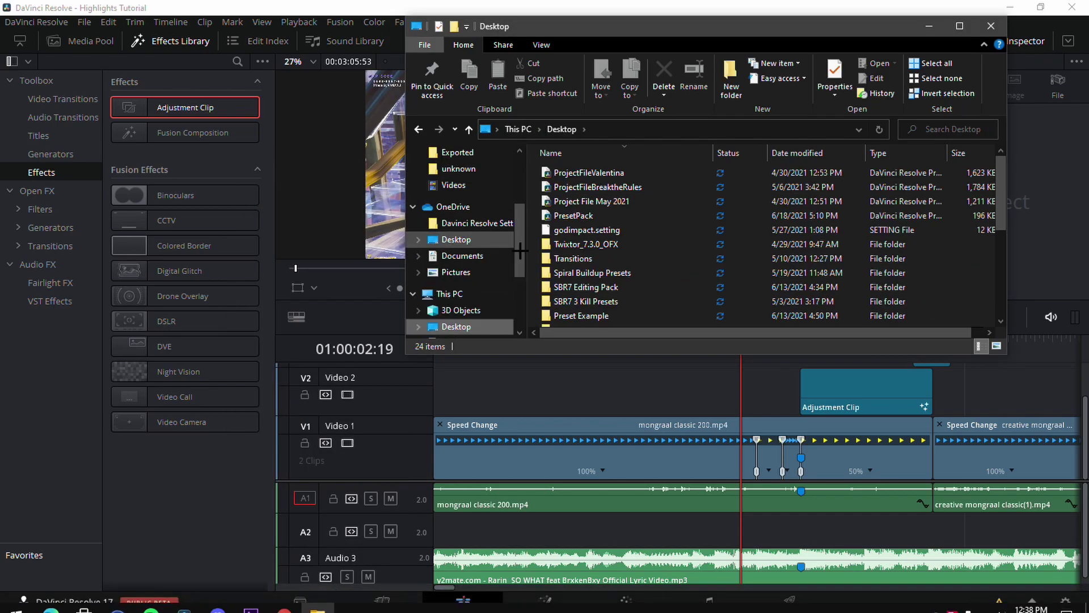
{"action": "scroll", "coordinate": [609, 271], "scroll_direction": "down", "scroll_amount": 4}
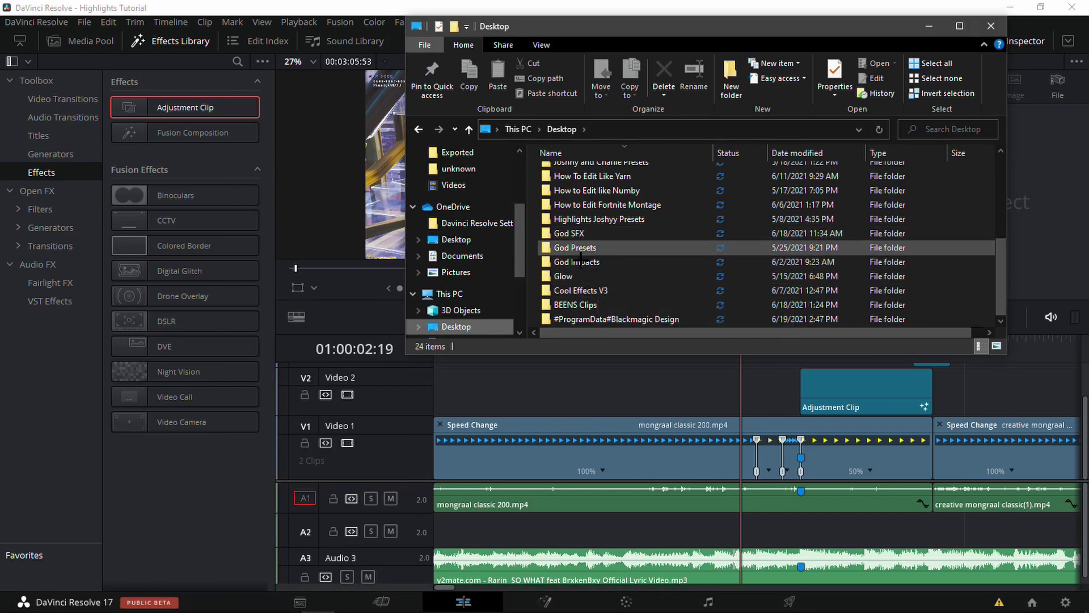
{"action": "double_click", "coordinate": [590, 233]}
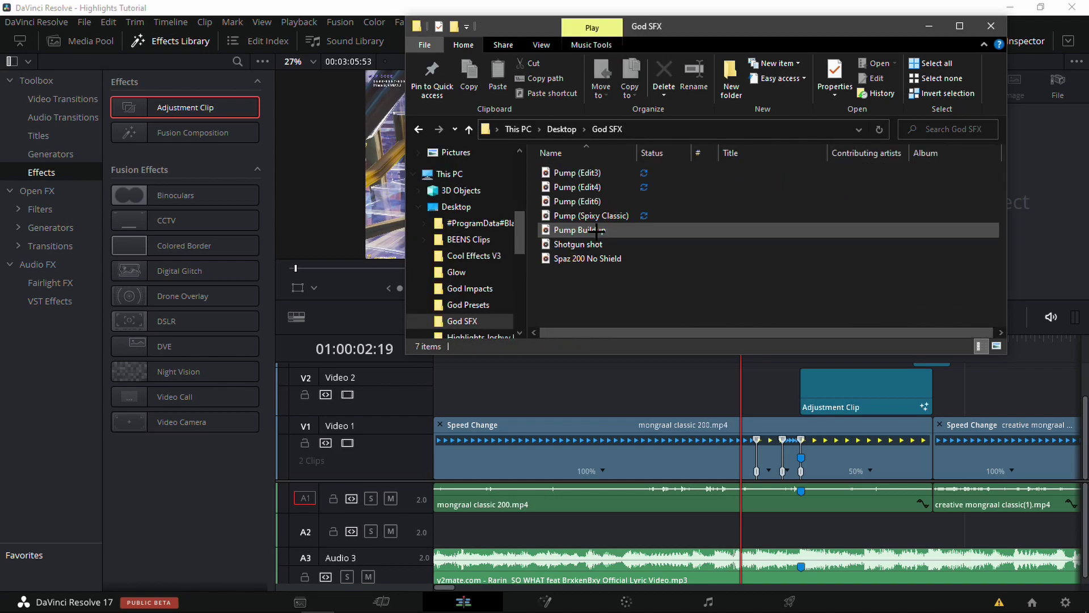
Step: Place the Spaz 200 No Shield sound effect on track A2, aligning its loud onset with the first gameplay clip's marker at 01:00:02:46
{"action": "left_click_drag", "start_coordinate": [601, 261], "coordinate": [800, 527]}
{"action": "left_click", "coordinate": [799, 350]}
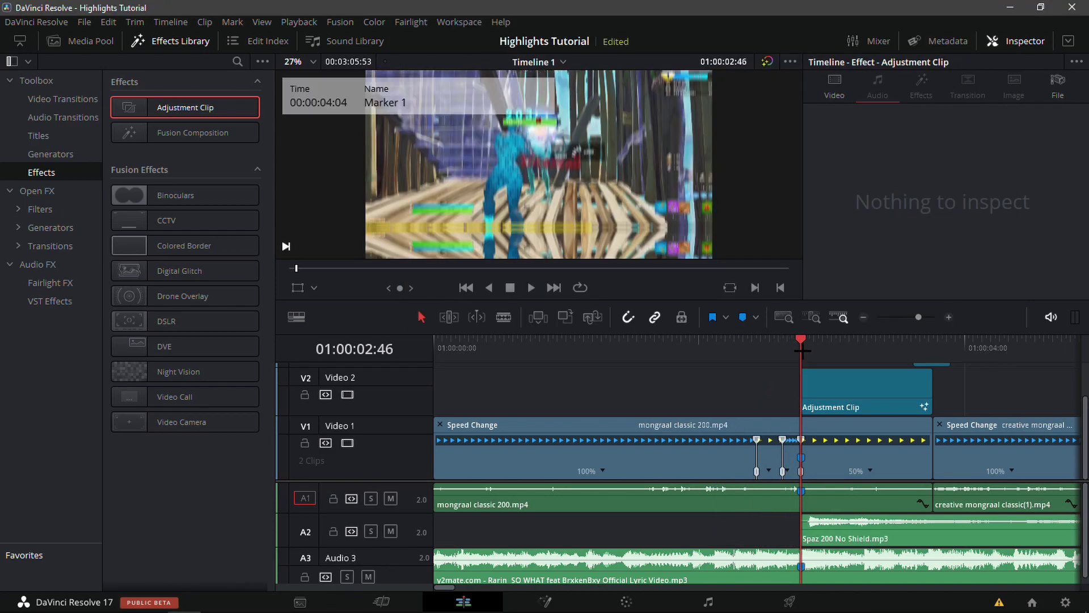
{"action": "left_click", "coordinate": [949, 317]}
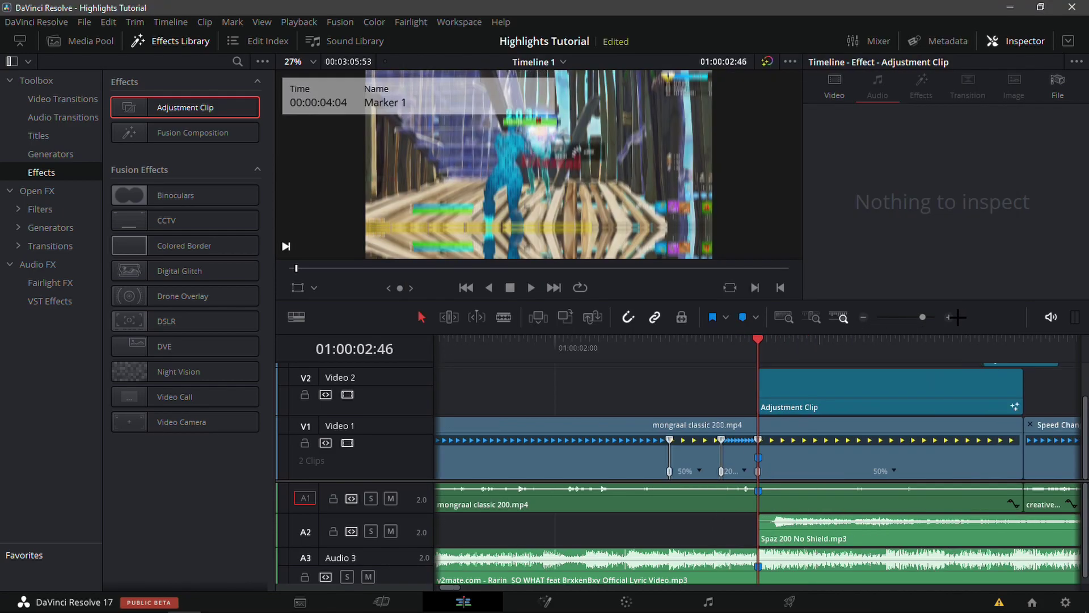
{"action": "left_click_drag", "start_coordinate": [777, 528], "coordinate": [760, 530]}
{"action": "key", "text": "ctrl+equal"}
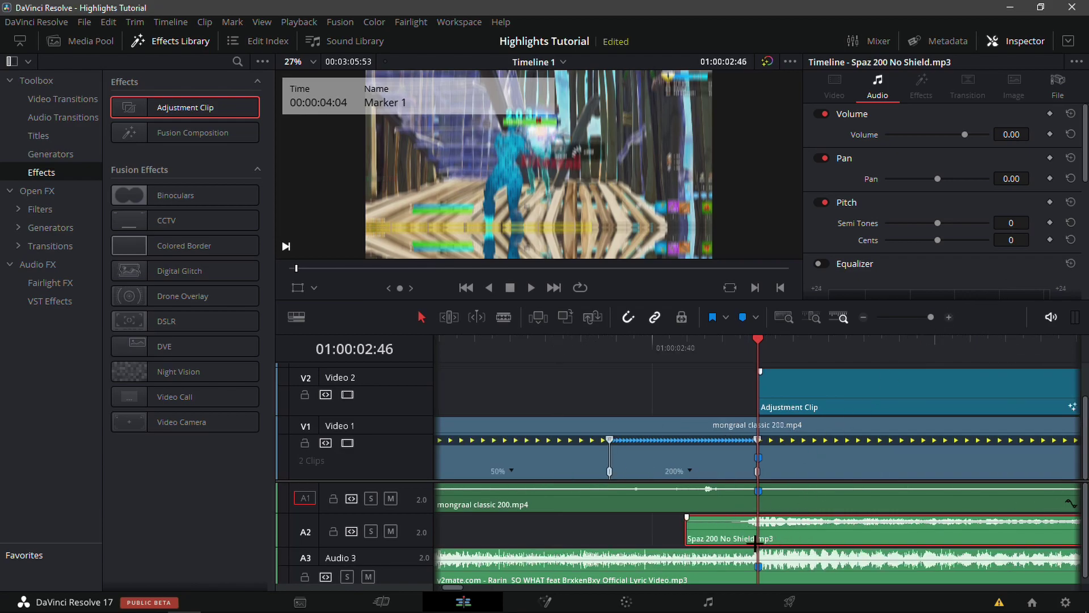
Step: Trim the sound effect to the first gameplay clip's end with a fade-out, and place a copy at the second marker, 01:00:05:21
{"action": "left_click", "coordinate": [864, 318]}
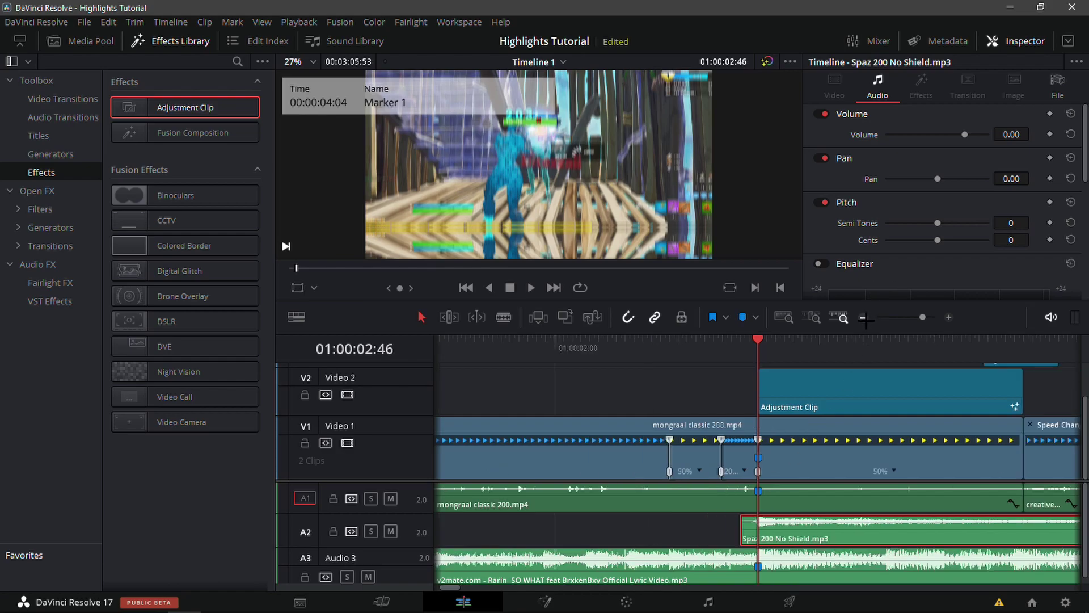
{"action": "left_click", "coordinate": [864, 319]}
{"action": "left_click", "coordinate": [864, 318]}
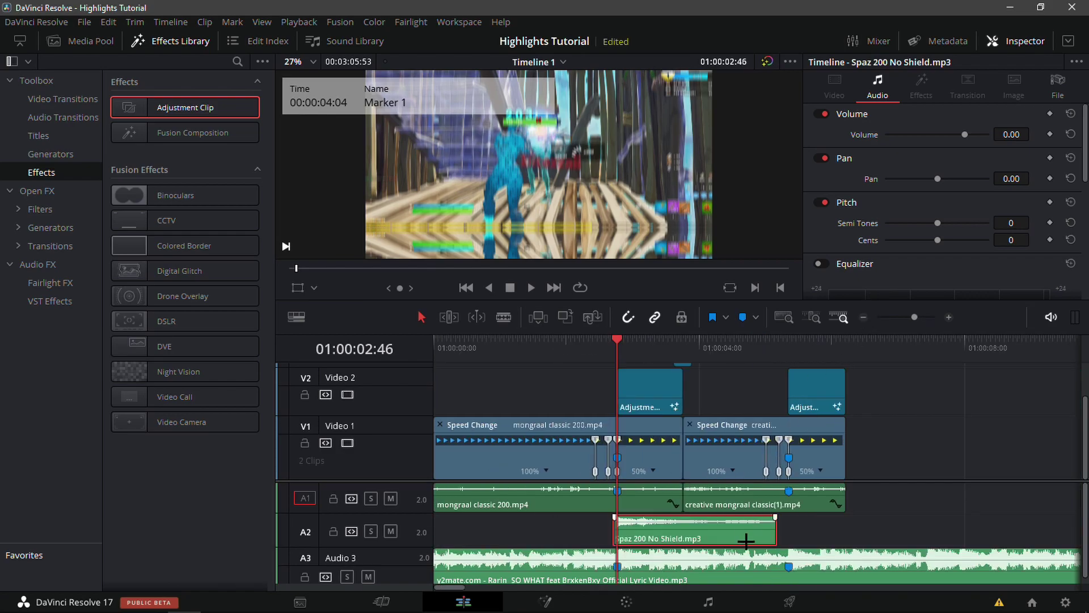
{"action": "mouse_move", "coordinate": [770, 535]}
{"action": "left_mouse_down"}
{"action": "mouse_move", "coordinate": [658, 525]}
{"action": "mouse_move", "coordinate": [826, 525]}
{"action": "left_mouse_up"}
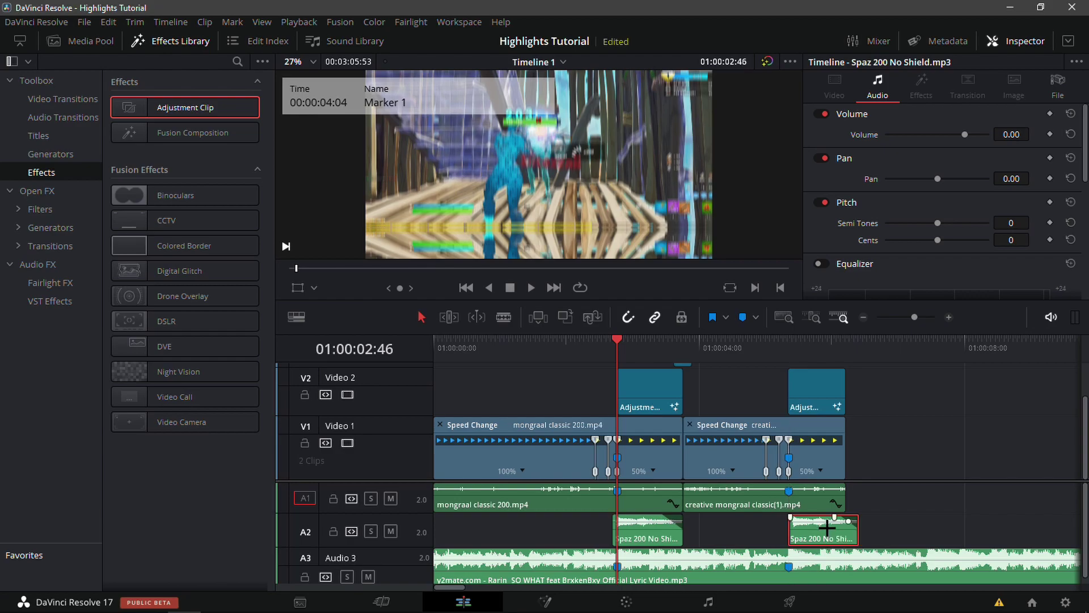
{"action": "left_click", "coordinate": [766, 360]}
{"action": "left_click_drag", "start_coordinate": [768, 360], "coordinate": [788, 357]}
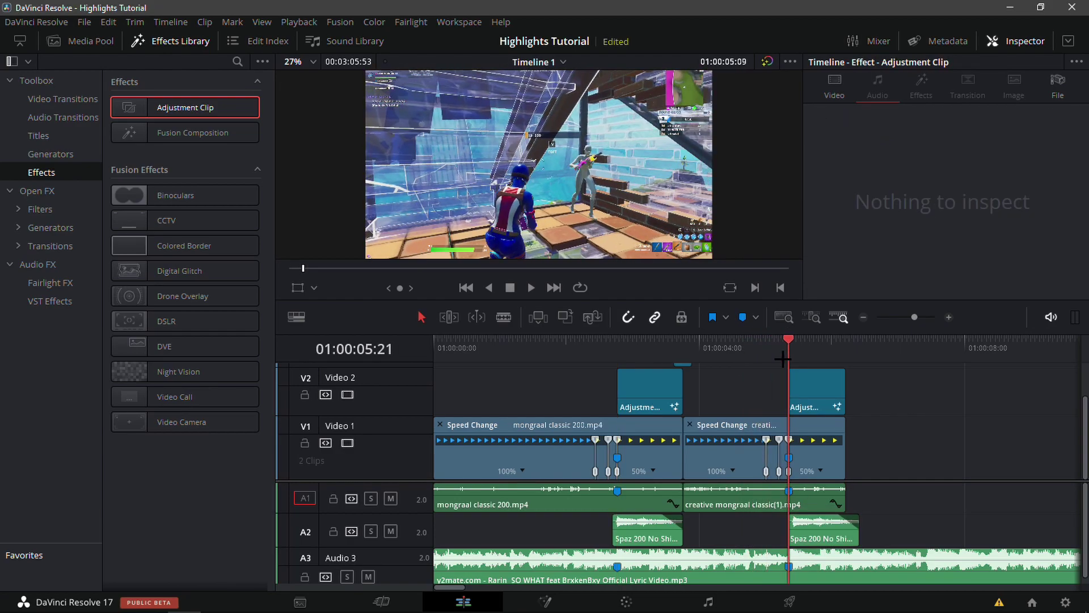
{"action": "left_click", "coordinate": [643, 529]}
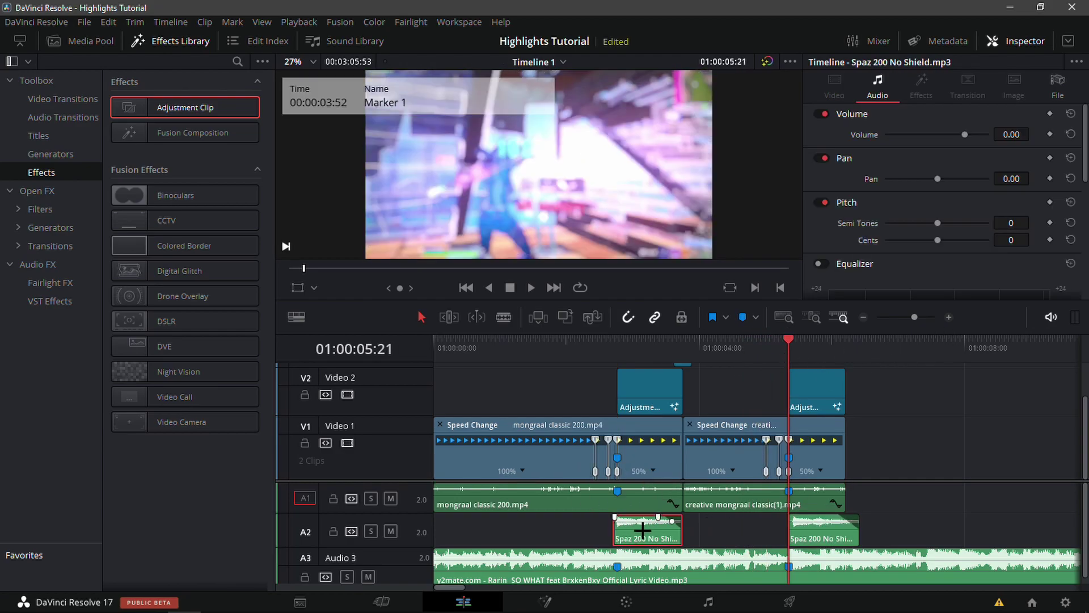
{"action": "left_click", "coordinate": [808, 532]}
{"action": "key", "text": "Delete"}
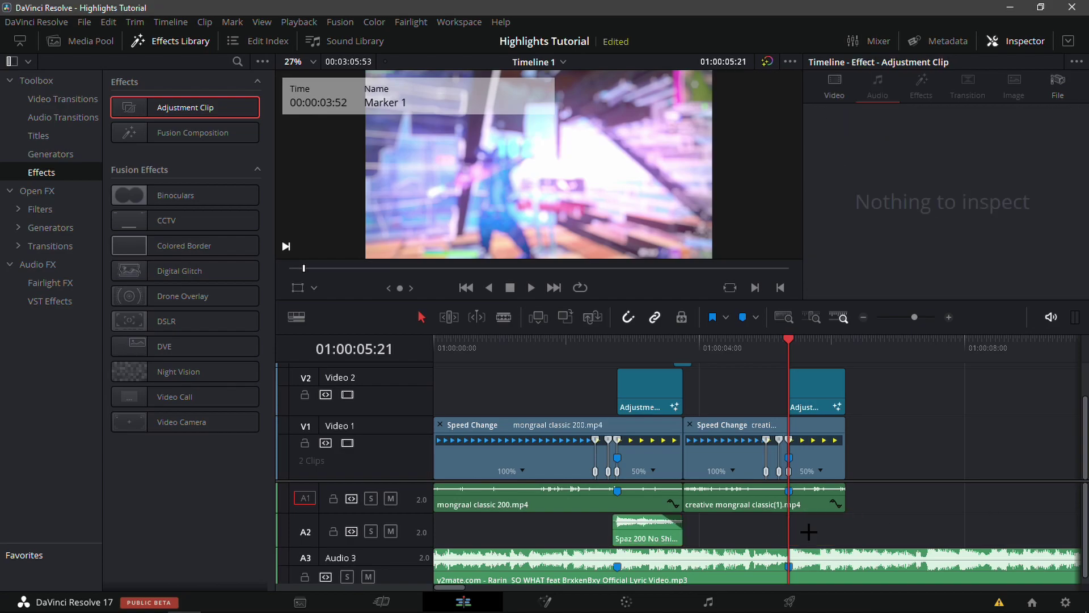
{"action": "key", "text": "ctrl+z"}
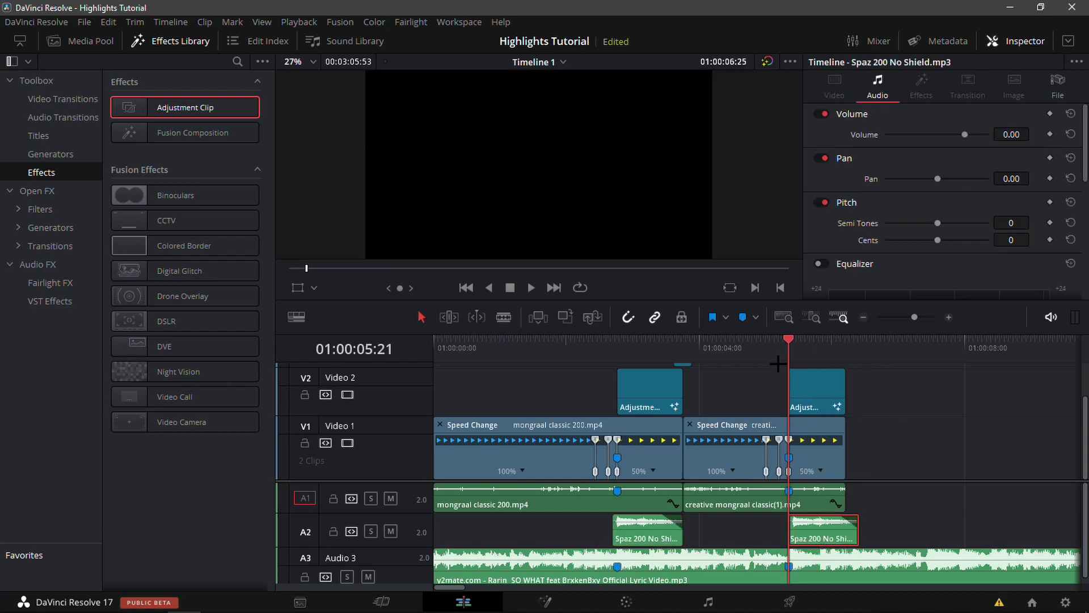
Step: Shift the copied sound effect earlier so its loud onset lines up with the second gameplay clip's marker at 01:00:05:21
{"action": "left_click", "coordinate": [948, 317]}
{"action": "left_click", "coordinate": [948, 317]}
{"action": "left_click", "coordinate": [949, 317]}
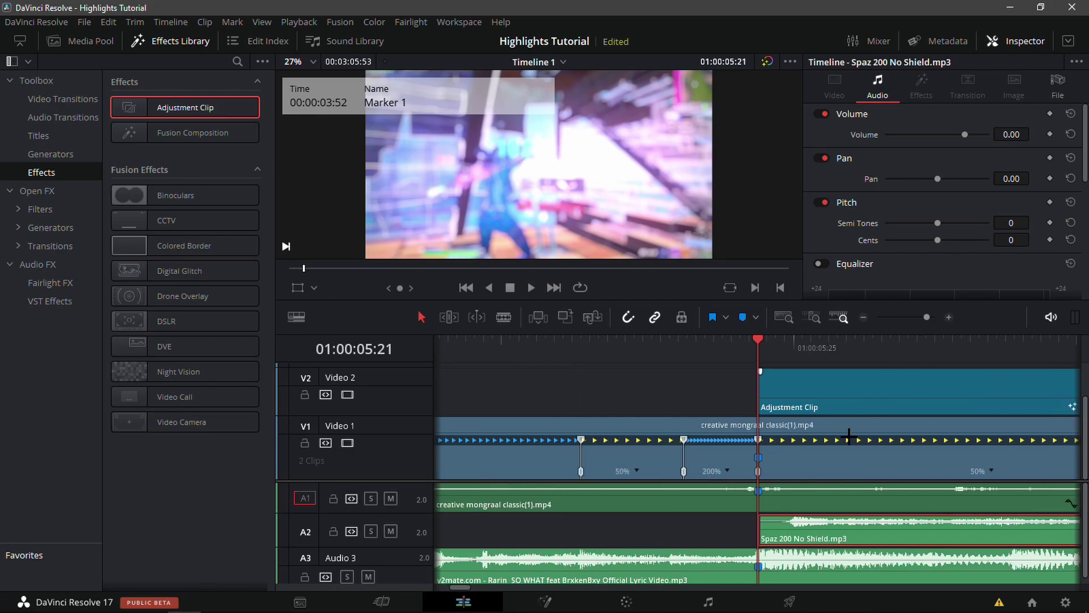
{"action": "left_click_drag", "start_coordinate": [795, 529], "coordinate": [758, 541]}
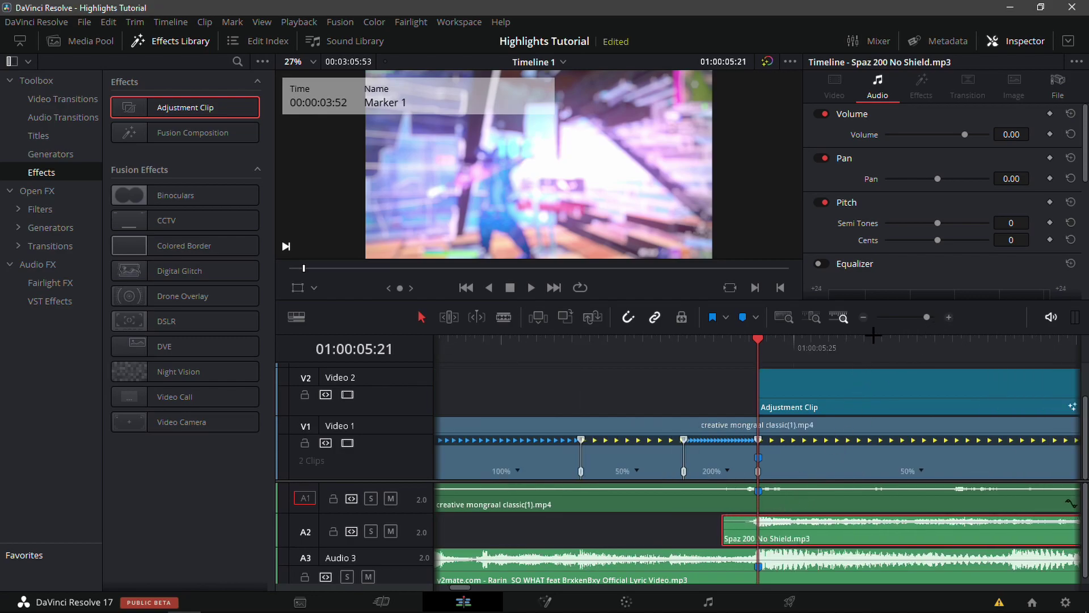
Step: Trim the copied sound effect to the second gameplay clip's end and return the playhead to 01:00:00:00
{"action": "left_click", "coordinate": [864, 317]}
{"action": "left_click", "coordinate": [864, 317]}
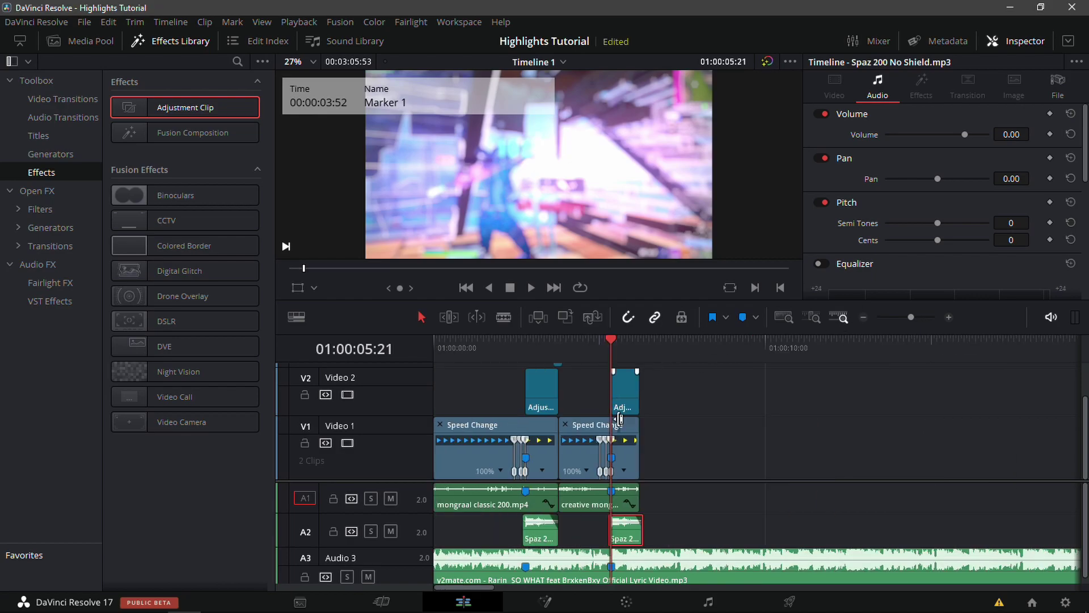
{"action": "left_click_drag", "start_coordinate": [643, 535], "coordinate": [639, 534]}
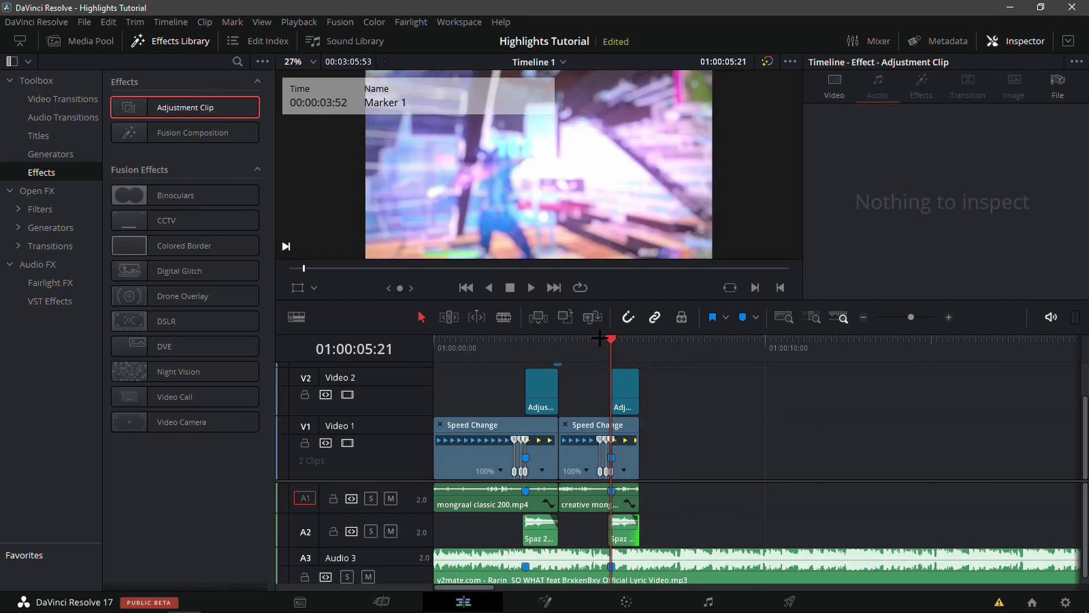
{"action": "left_click_drag", "start_coordinate": [611, 340], "coordinate": [410, 382]}
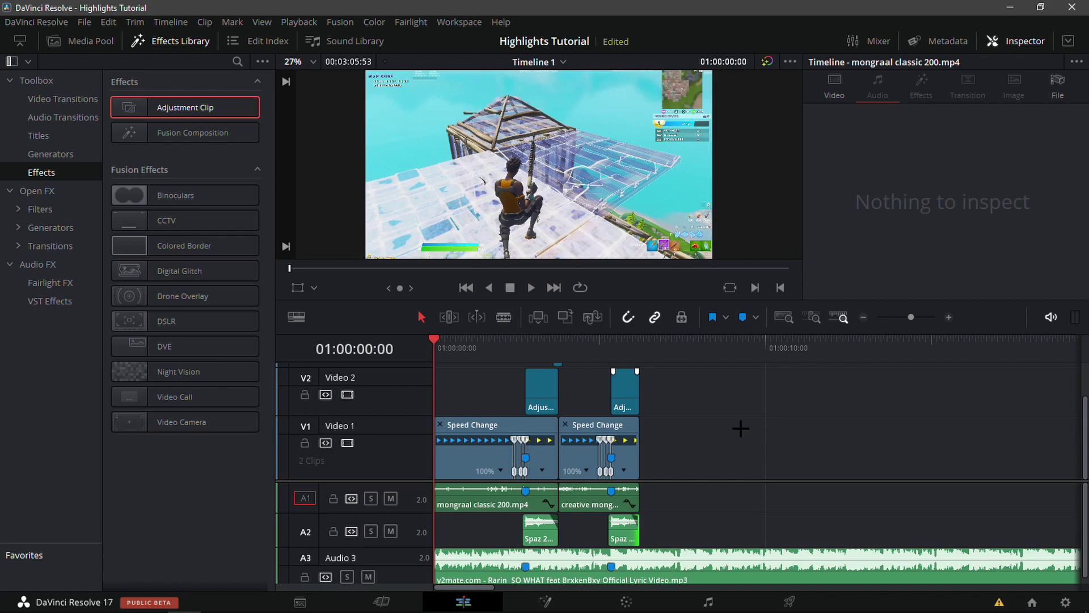